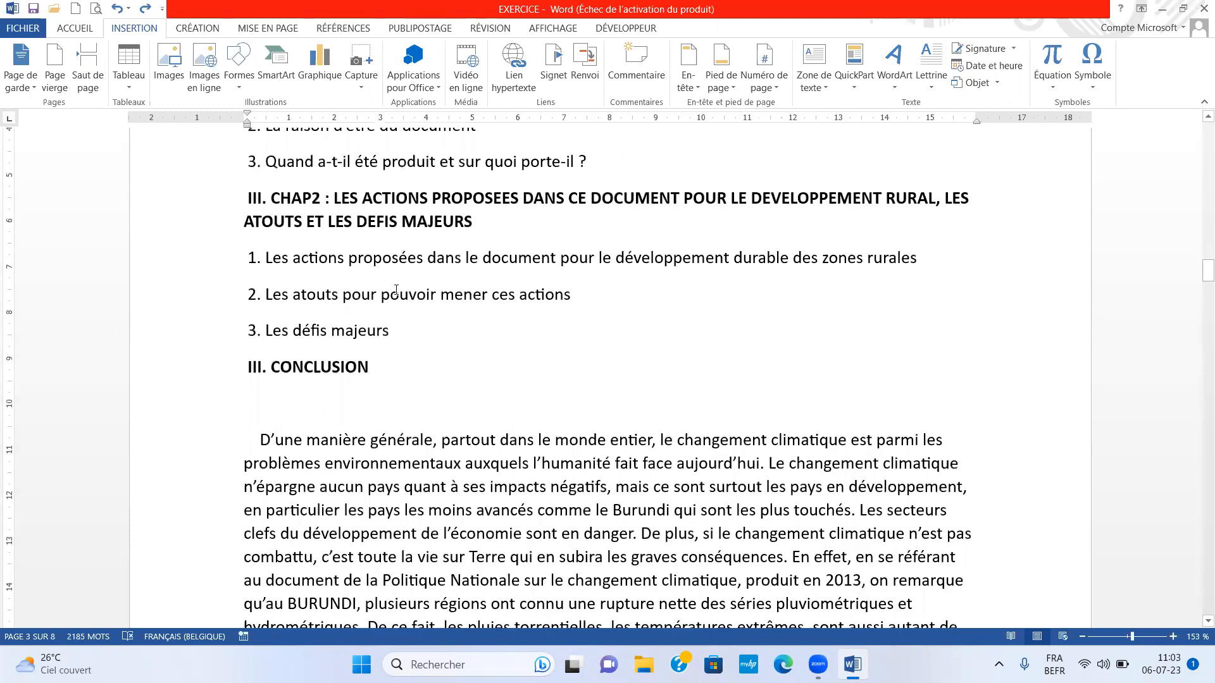
- Examine the outline of numbered chapters and the introduction paragraph below it on page 3
scroll(379, 272, up, 4)
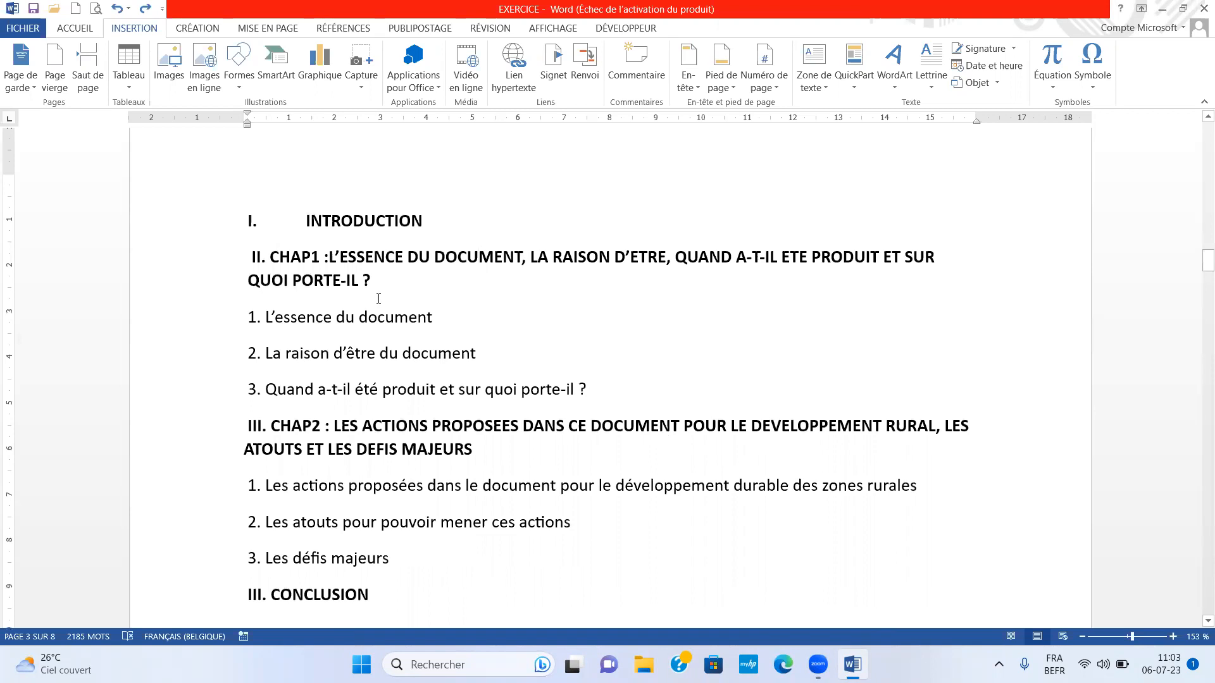
scroll(413, 304, down, 5)
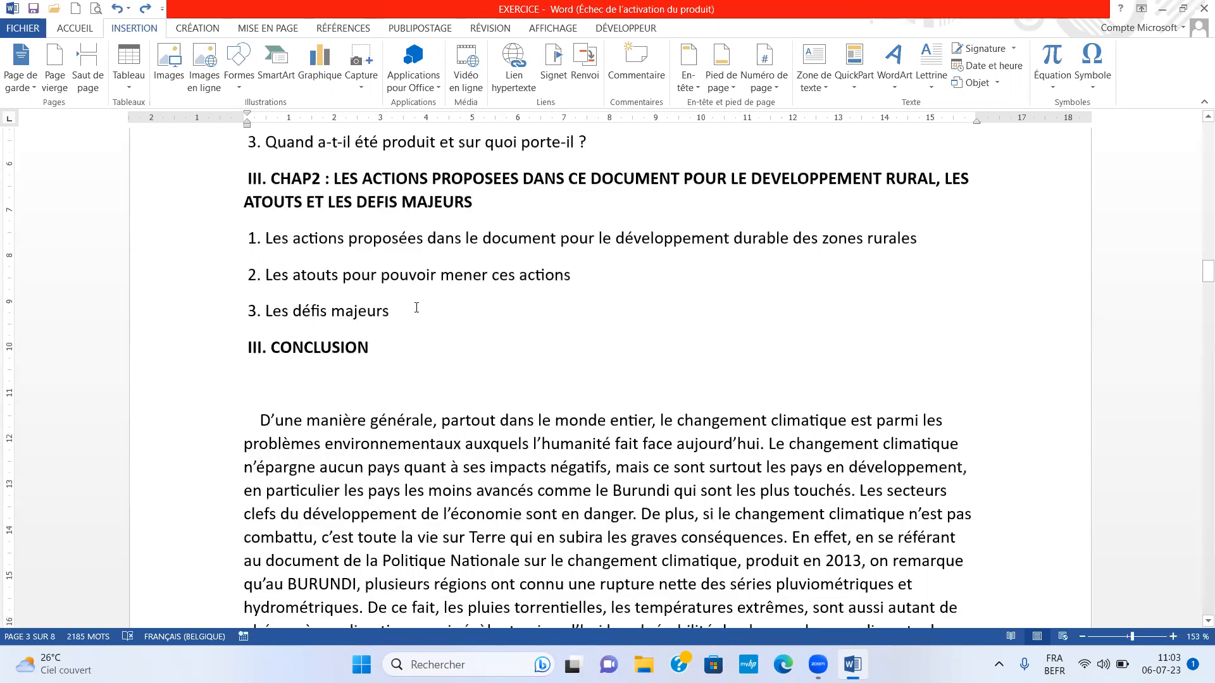
click(413, 423)
scroll(421, 418, down, 2)
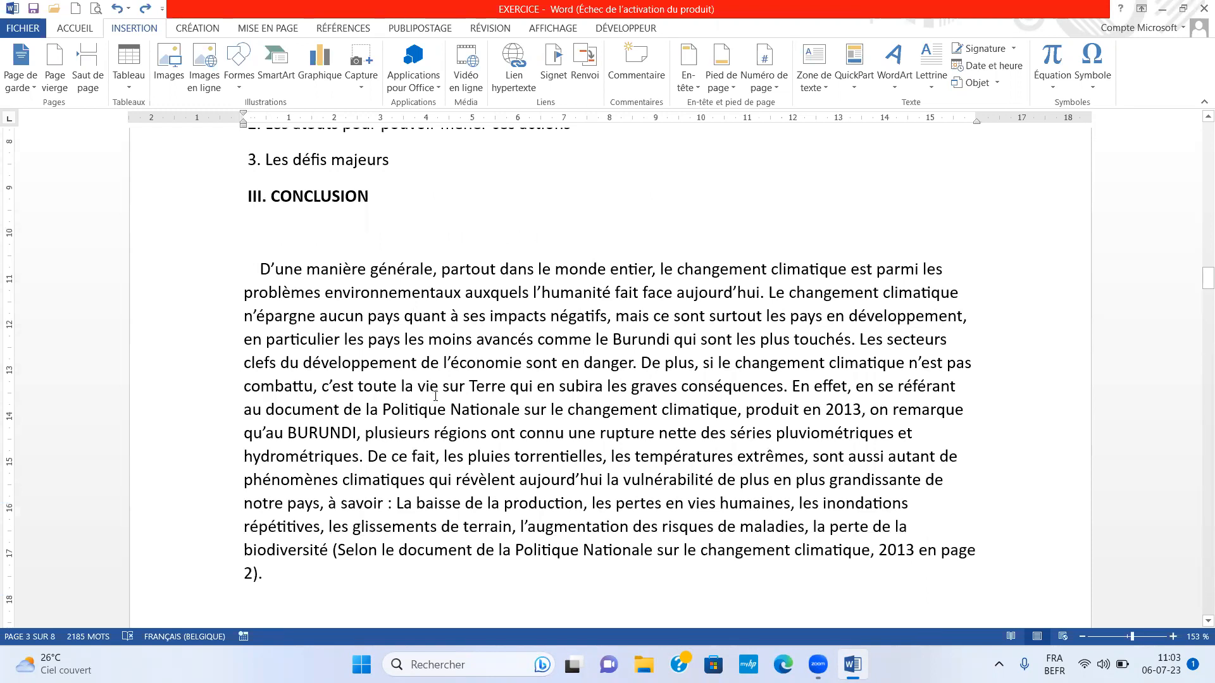
scroll(429, 396, up, 4)
scroll(428, 384, up, 10)
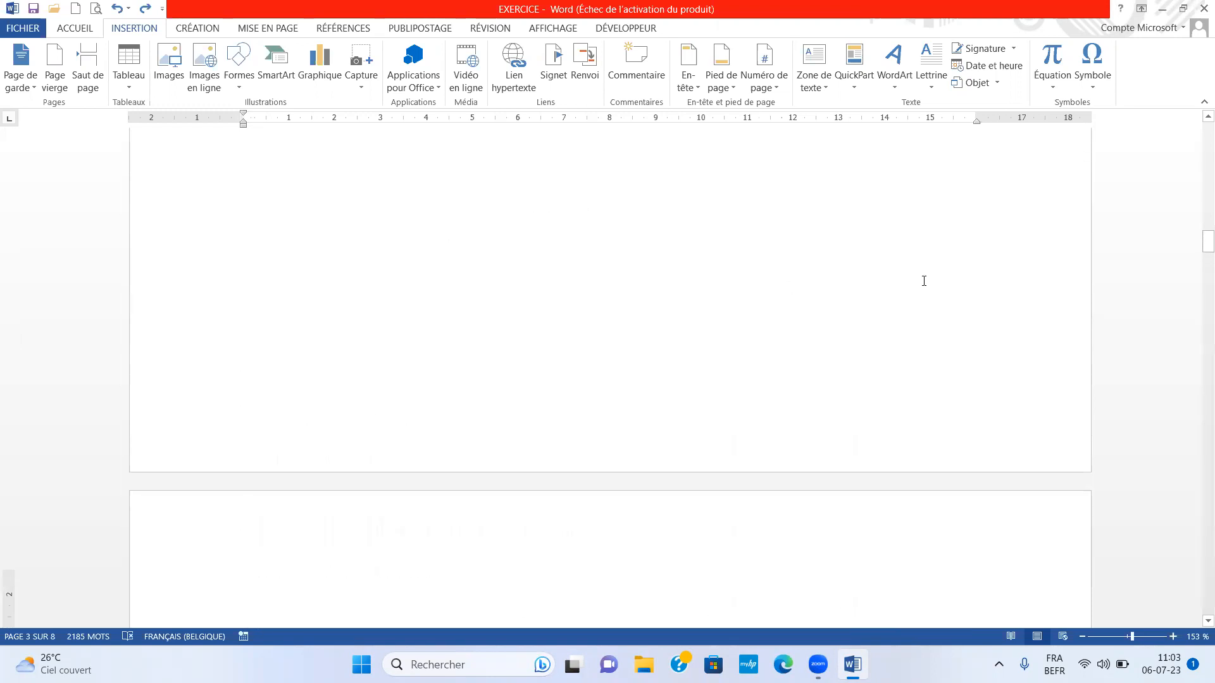
scroll(768, 332, down, 10)
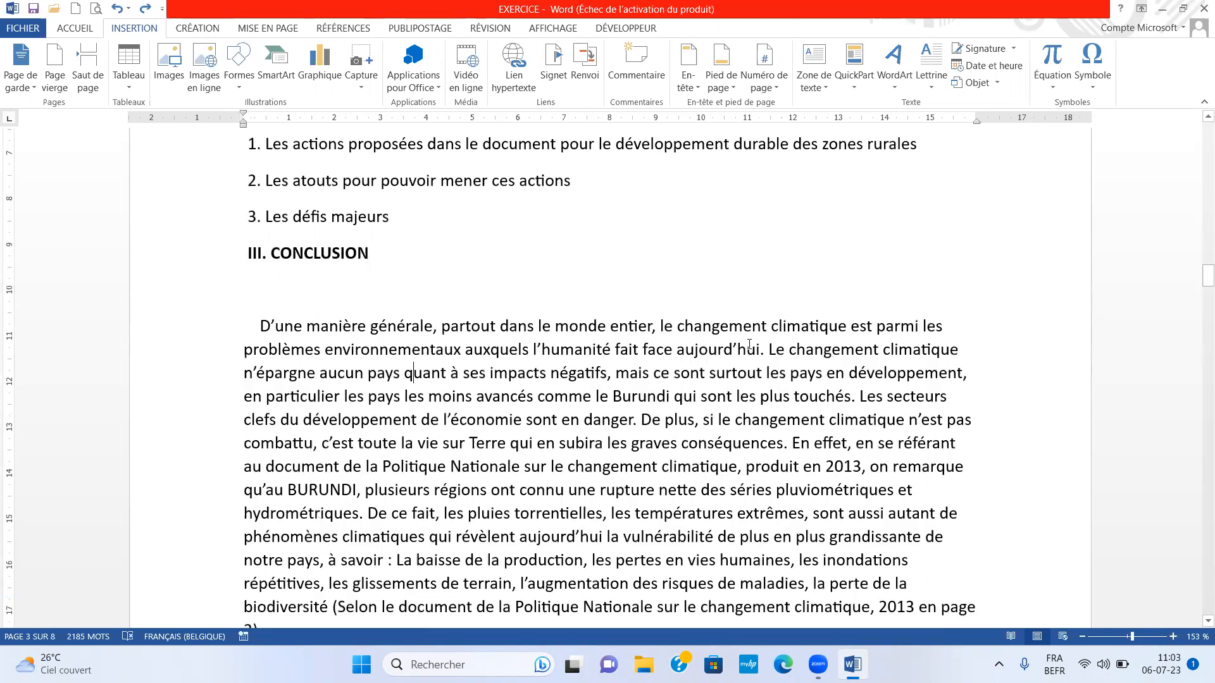
- Review the pages from the introduction through the first section of CHAP2
scroll(571, 326, down, 5)
scroll(567, 272, down, 10)
scroll(484, 316, down, 10)
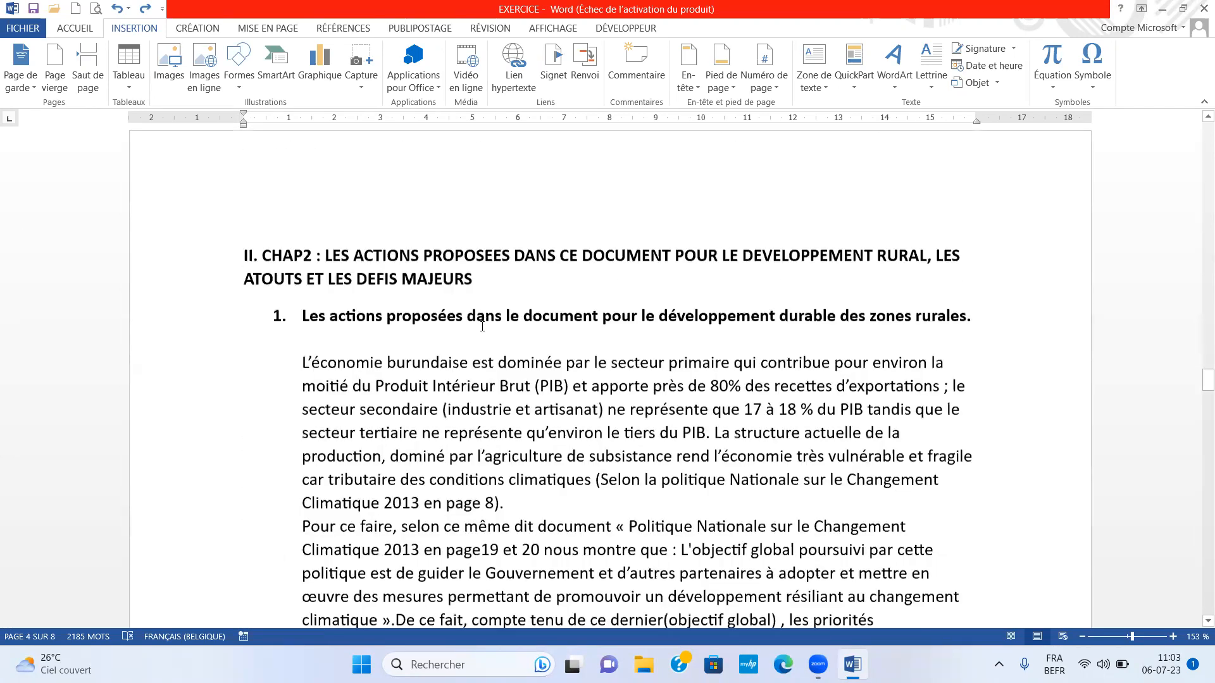
scroll(482, 325, down, 5)
scroll(484, 326, down, 4)
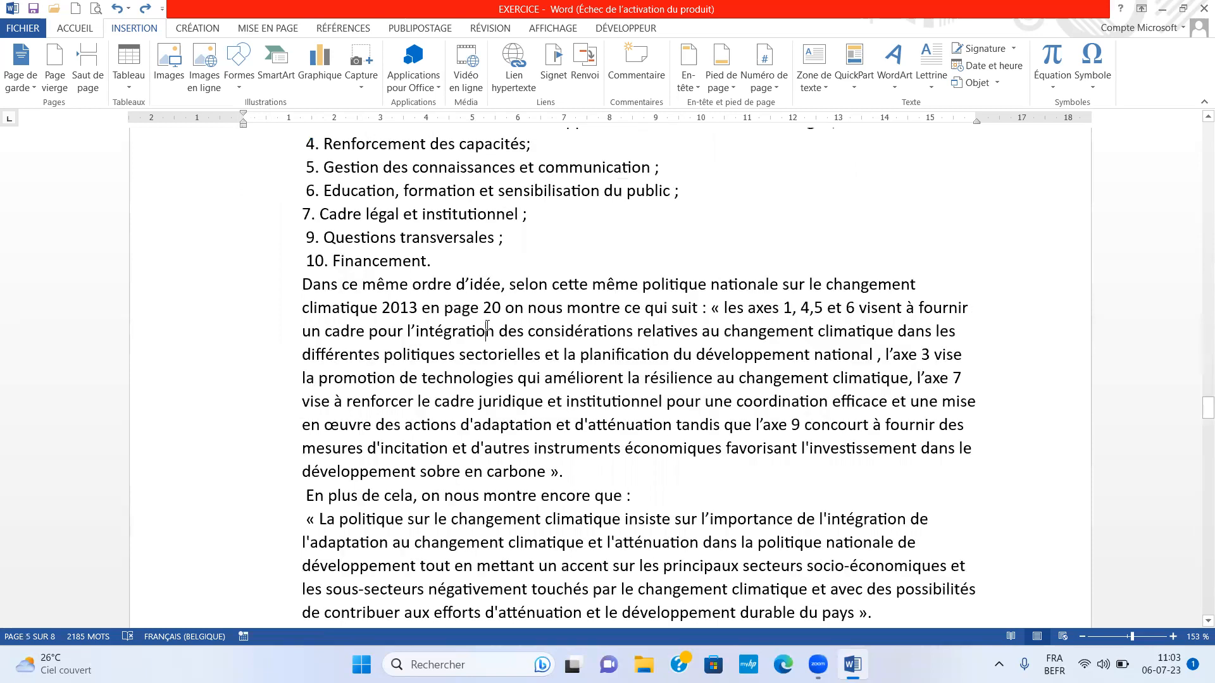
scroll(620, 329, down, 3)
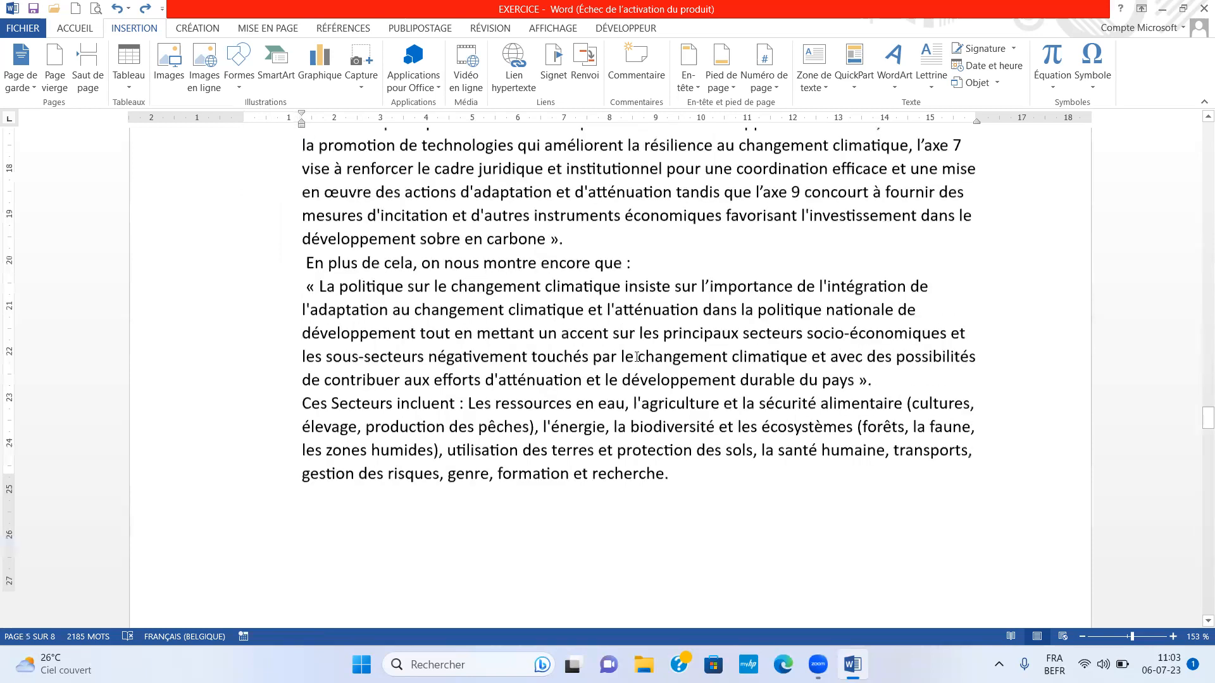
scroll(637, 354, down, 1)
scroll(637, 354, up, 4)
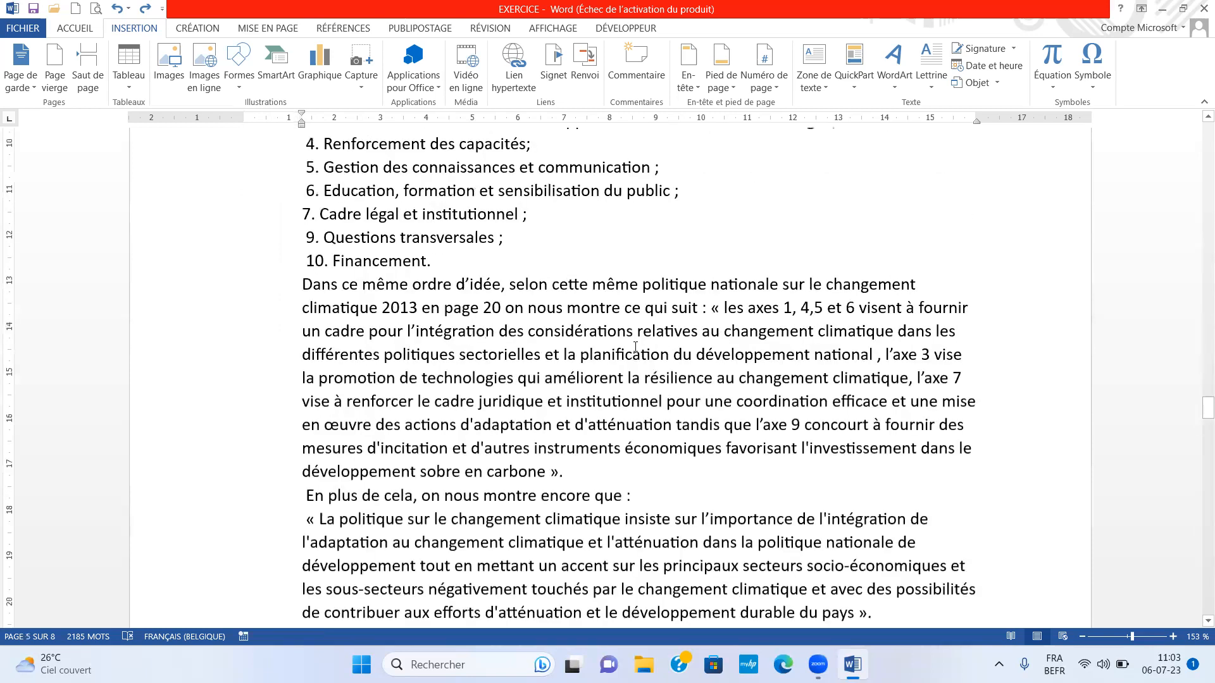
scroll(596, 324, up, 4)
scroll(596, 324, up, 6)
click(596, 324)
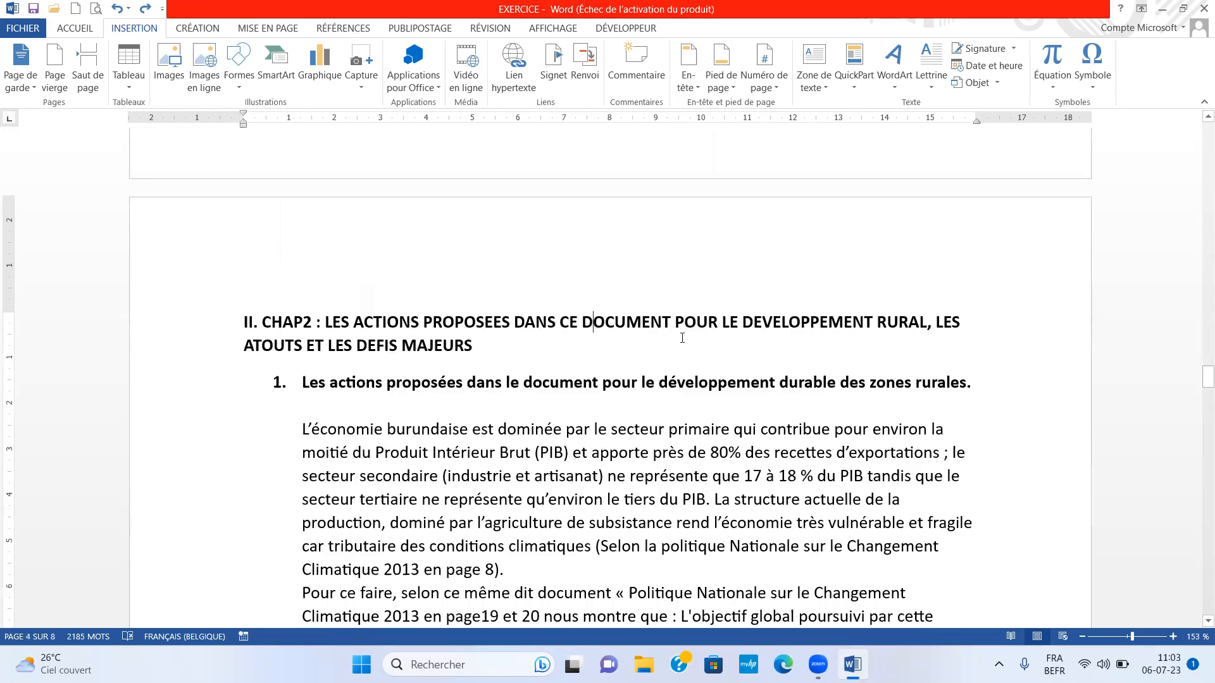
- Examine the layout of the body paragraphs and numbered list in section 1 of CHAP2
scroll(656, 332, down, 3)
click(669, 329)
drag(290, 194, 506, 346)
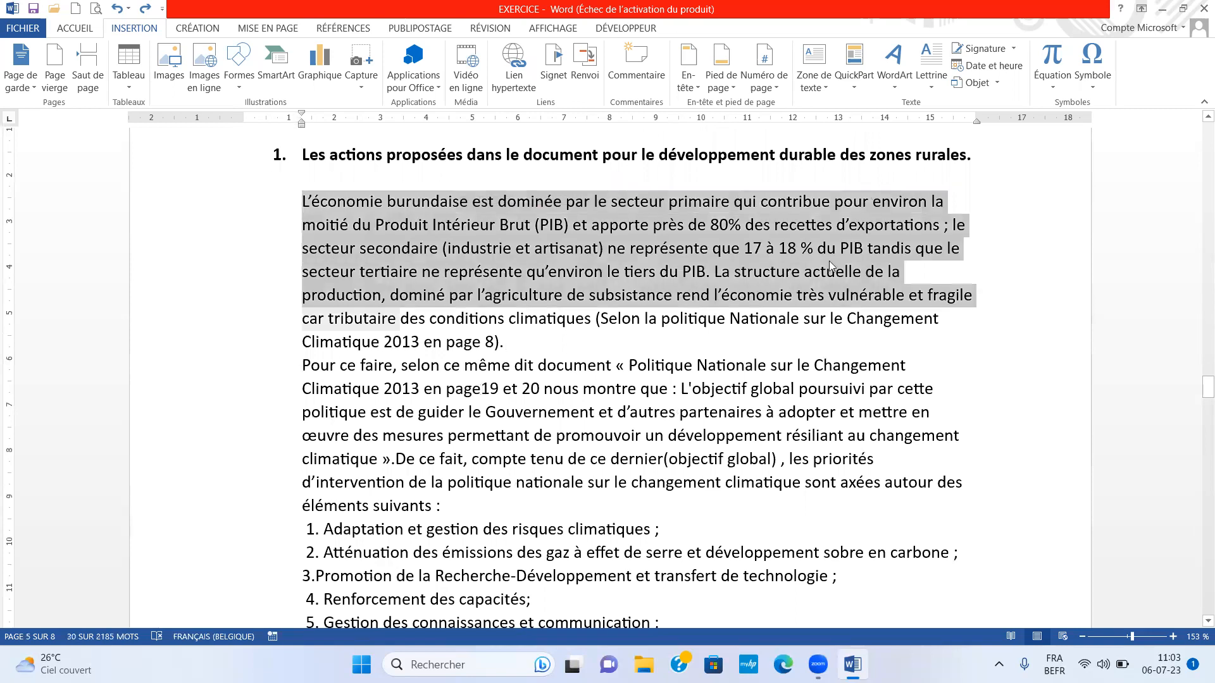
click(870, 248)
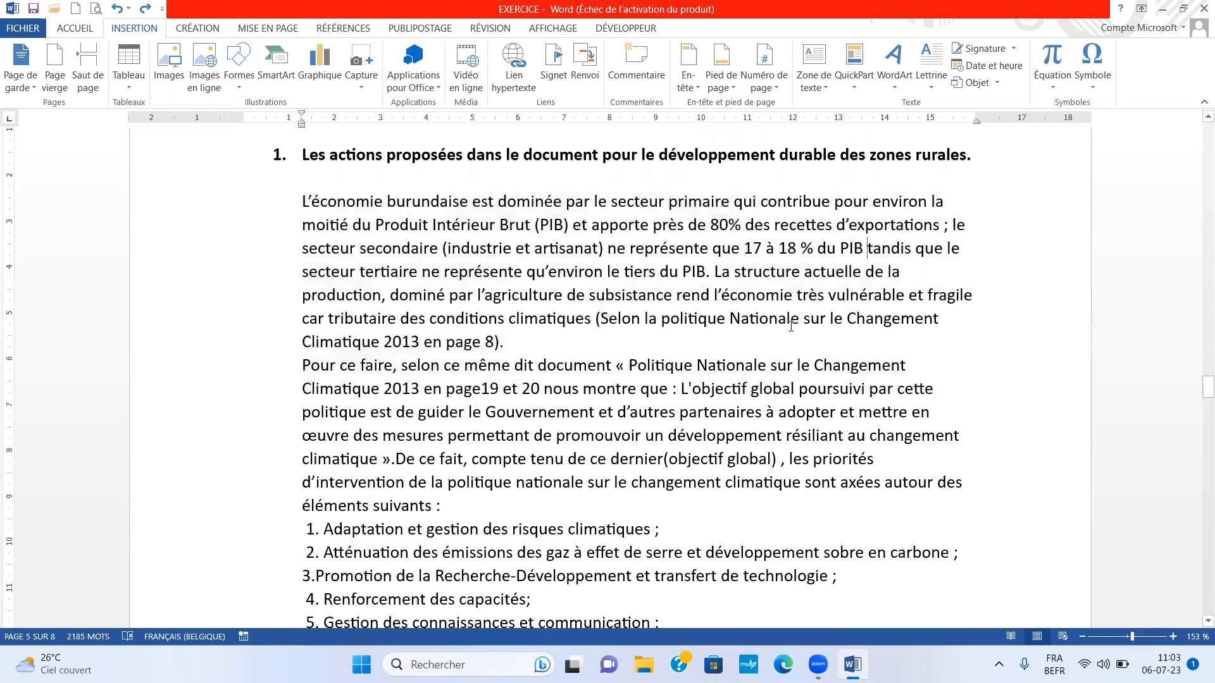
scroll(791, 326, down, 8)
scroll(655, 336, down, 3)
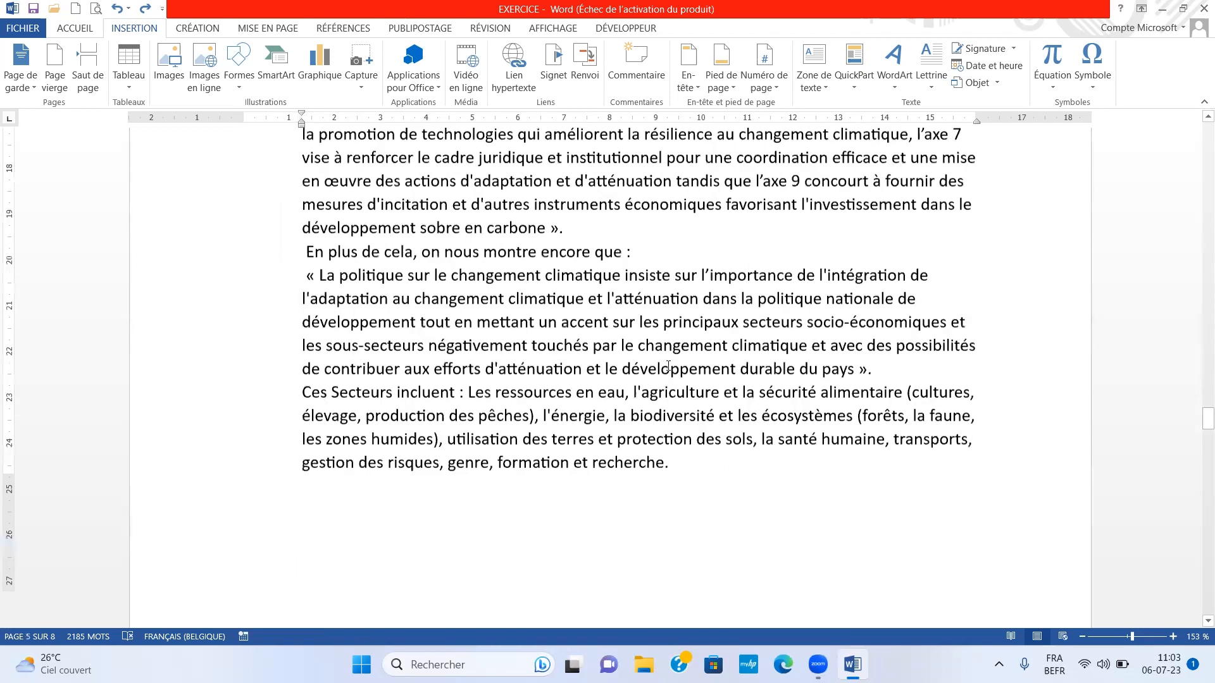
scroll(668, 348, down, 2)
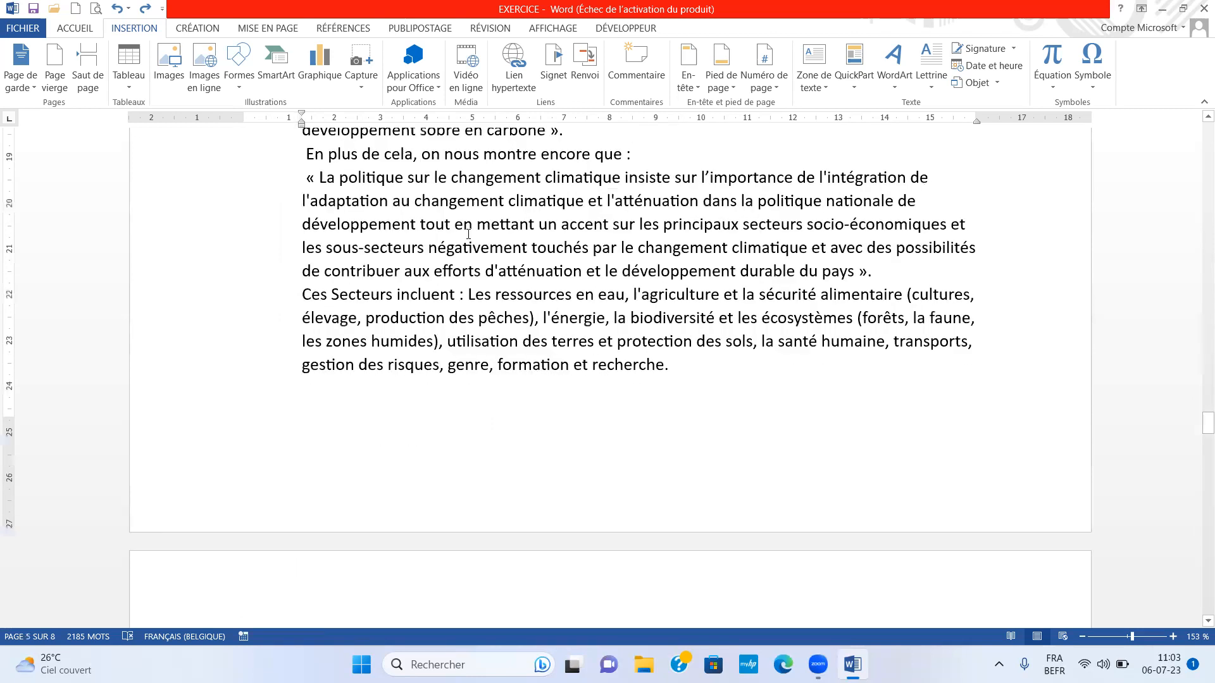
drag(468, 237, 680, 366)
drag(435, 109, 413, 180)
scroll(446, 229, up, 5)
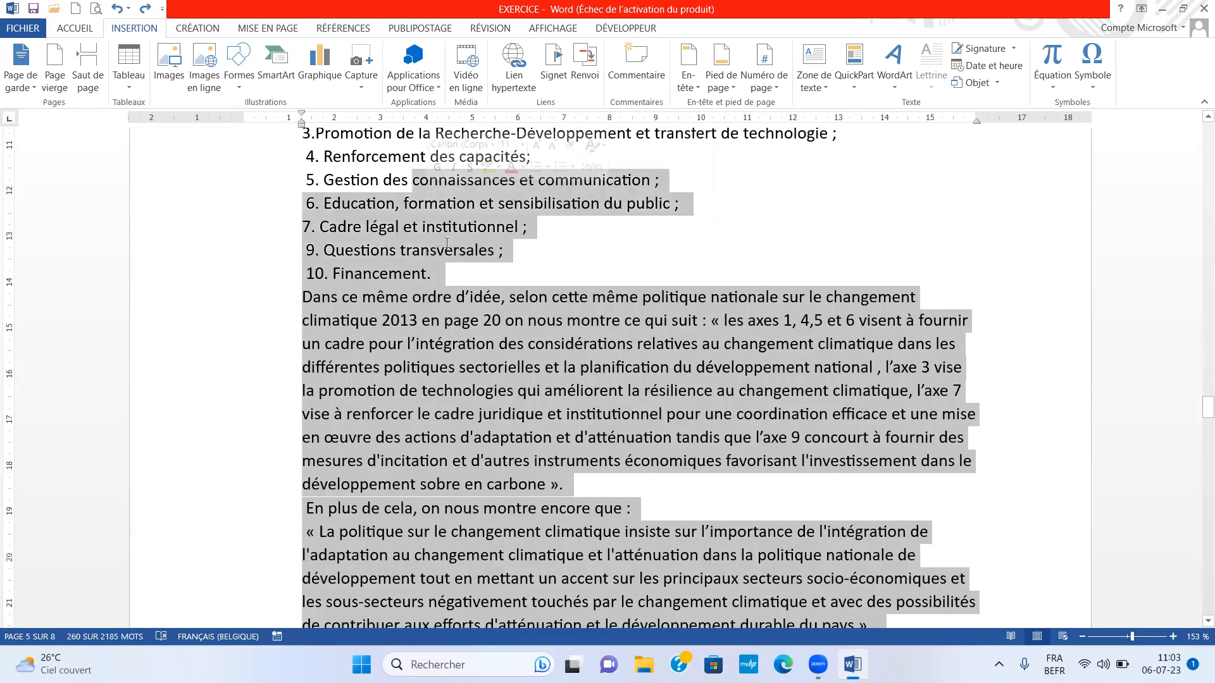
scroll(447, 242, up, 6)
scroll(457, 243, up, 4)
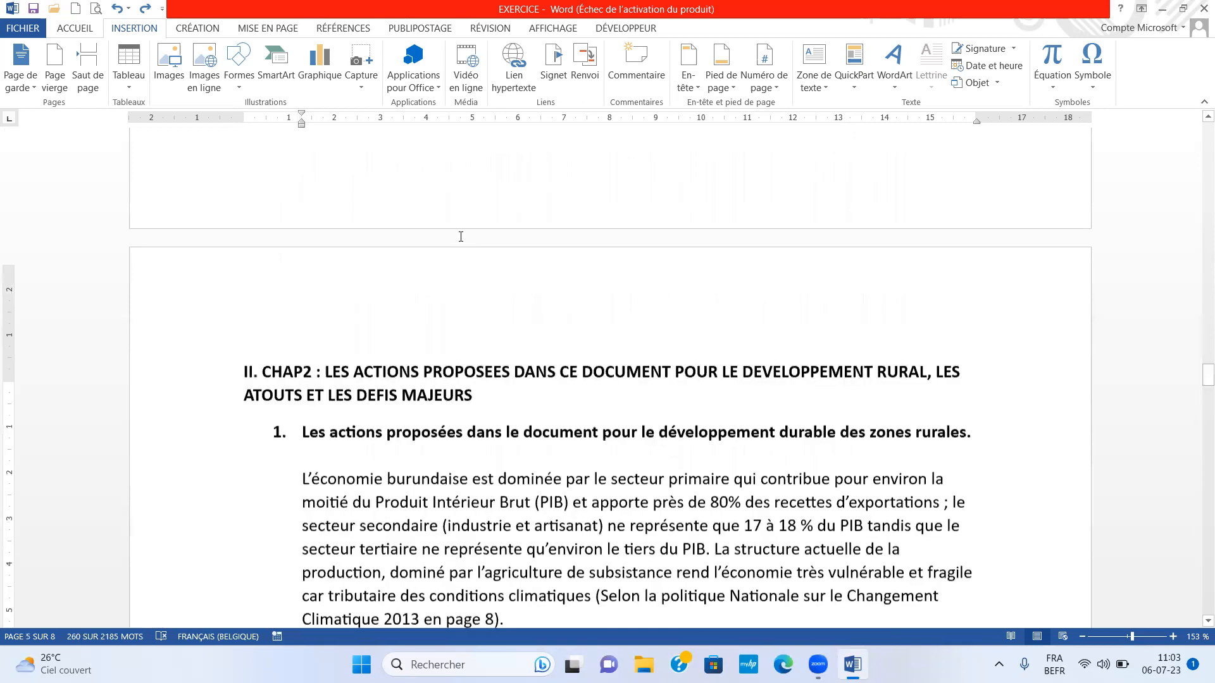
scroll(461, 236, up, 5)
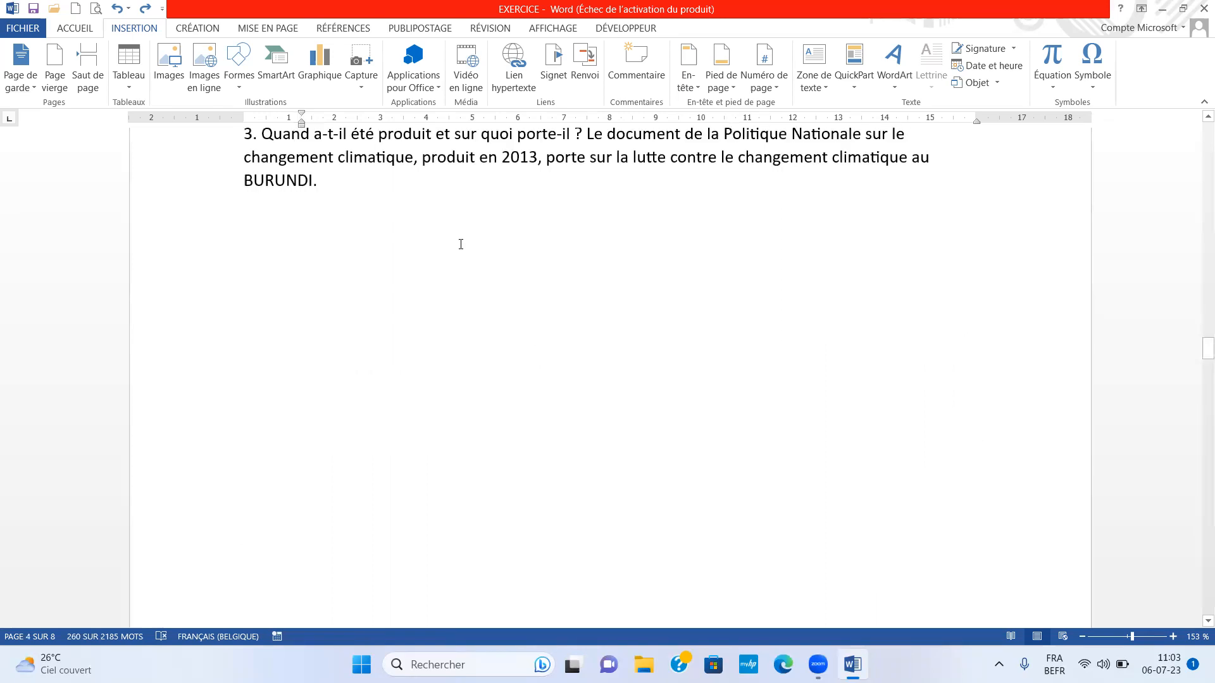
scroll(461, 241, up, 10)
click(460, 240)
scroll(459, 246, down, 1)
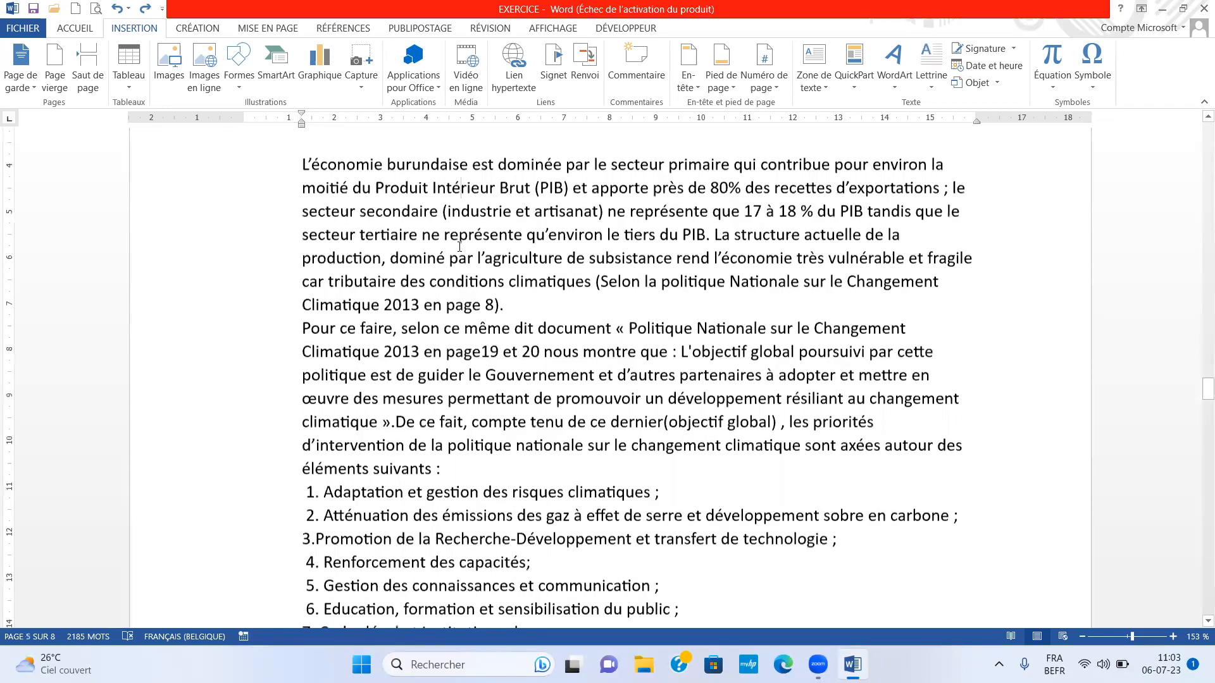
scroll(459, 245, down, 5)
scroll(438, 241, down, 7)
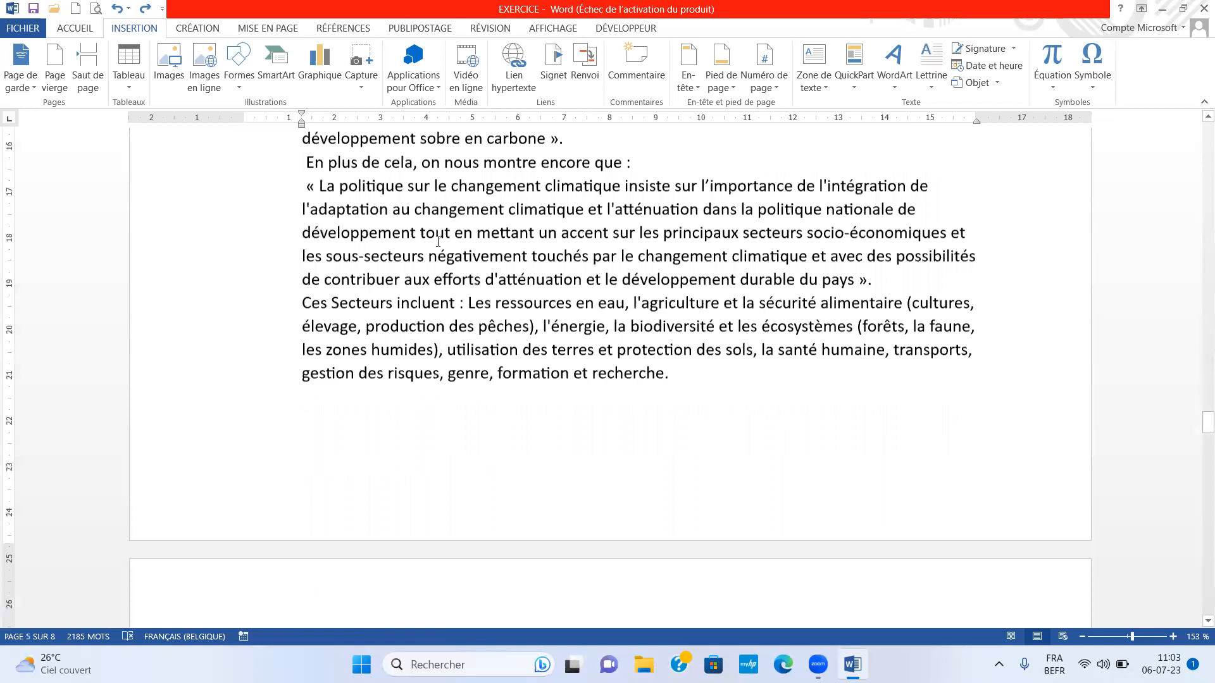
- Insert a blank line between "10. Financement." and the paragraph starting "Dans ce même ordre d'idée"
scroll(438, 241, up, 7)
click(448, 381)
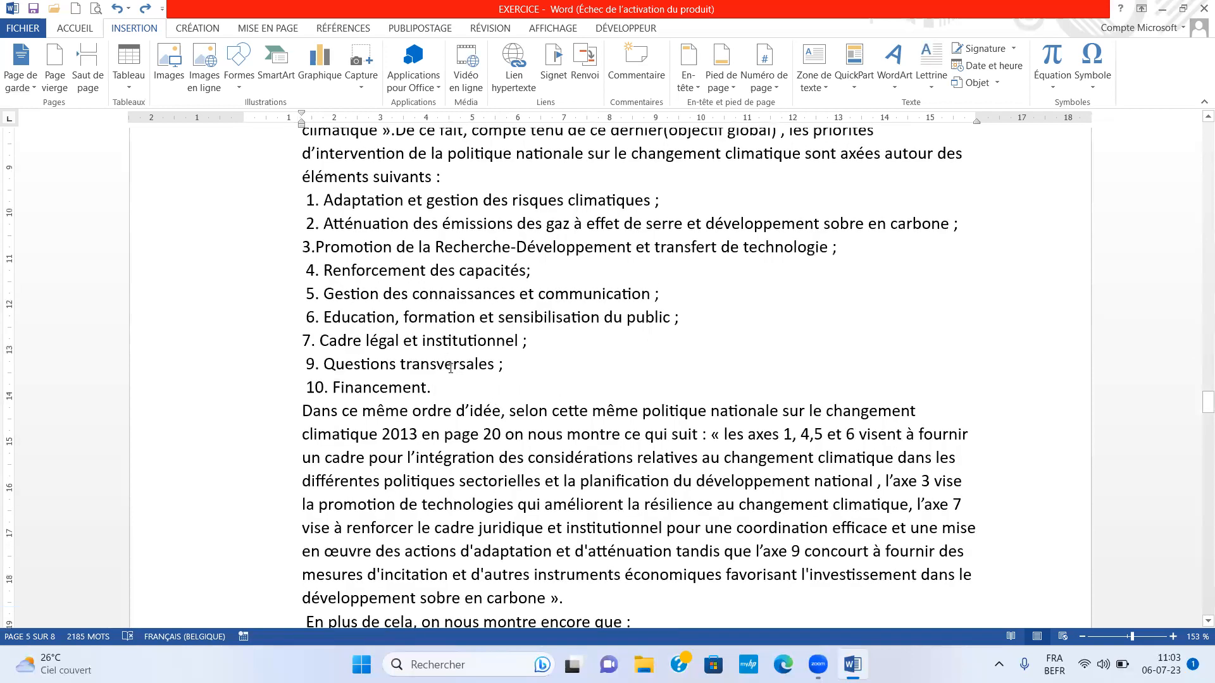
key(Return)
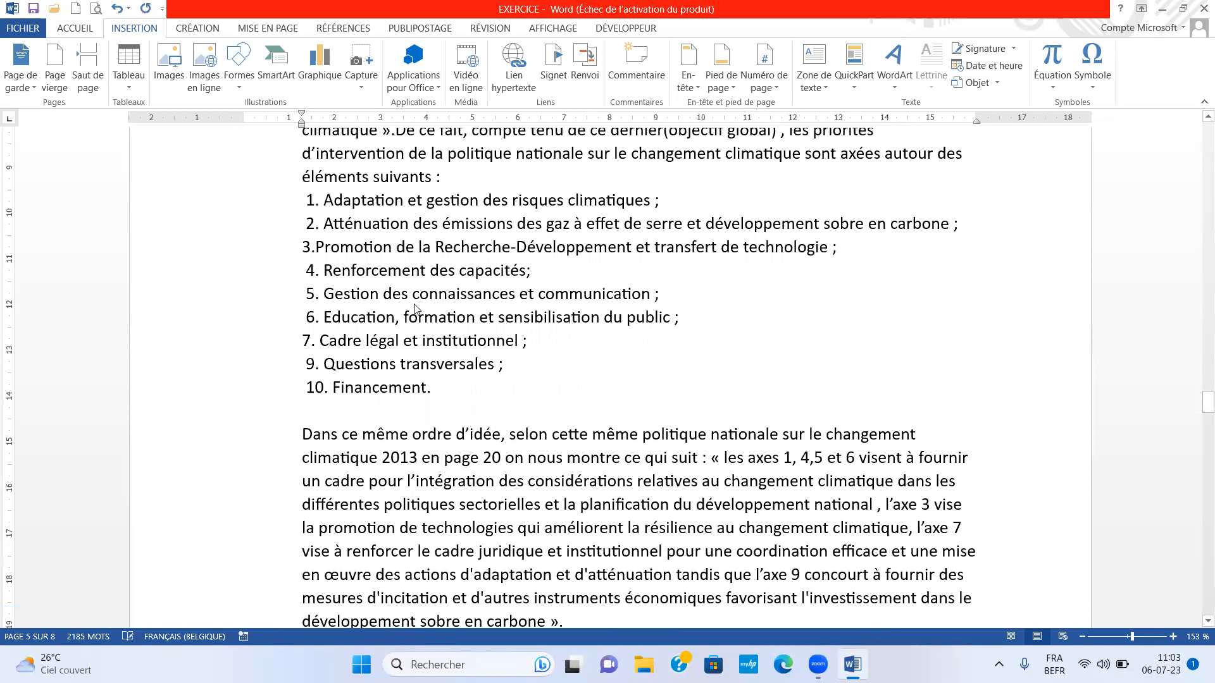
- Examine the line ends of the paragraph starting "L'économie burundaise est dominée par le secteur primaire"
scroll(414, 311, up, 4)
scroll(414, 305, up, 2)
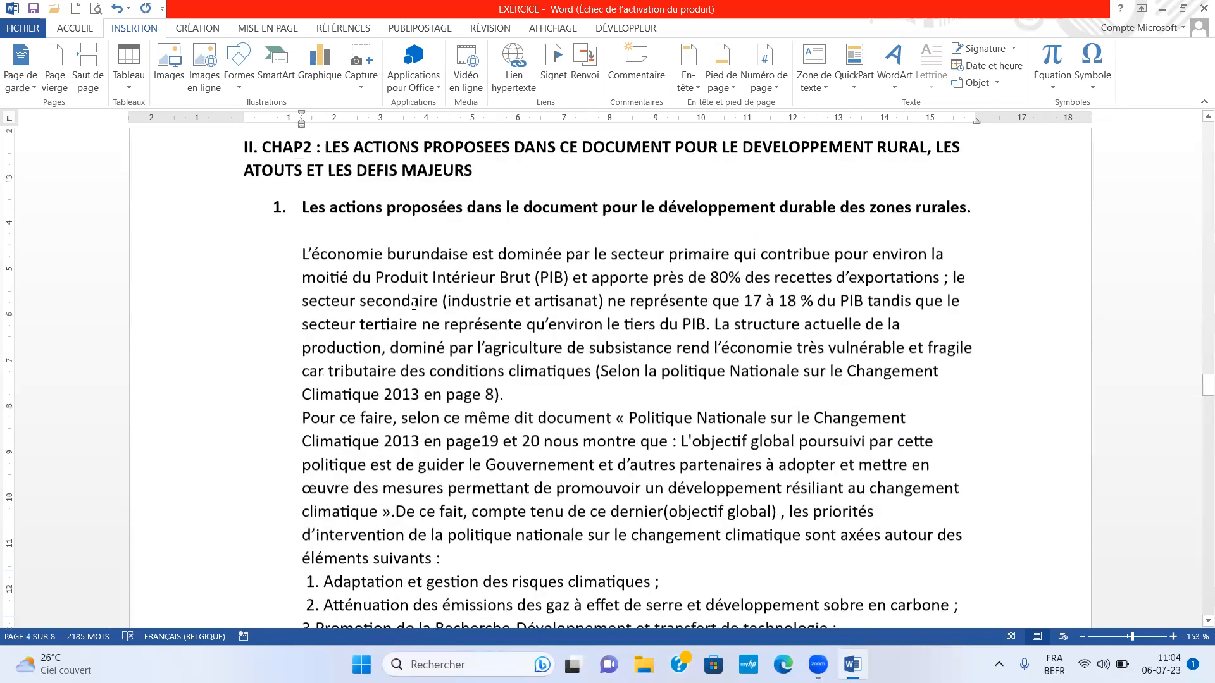
scroll(415, 305, down, 2)
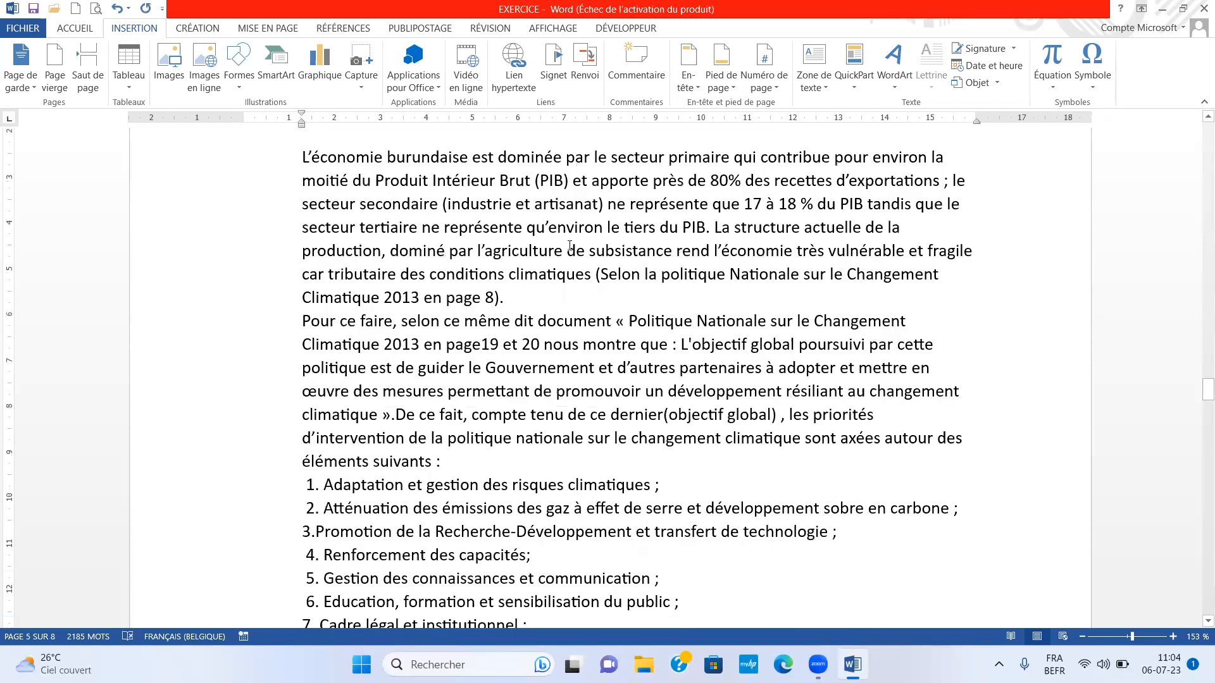
drag(911, 233, 524, 229)
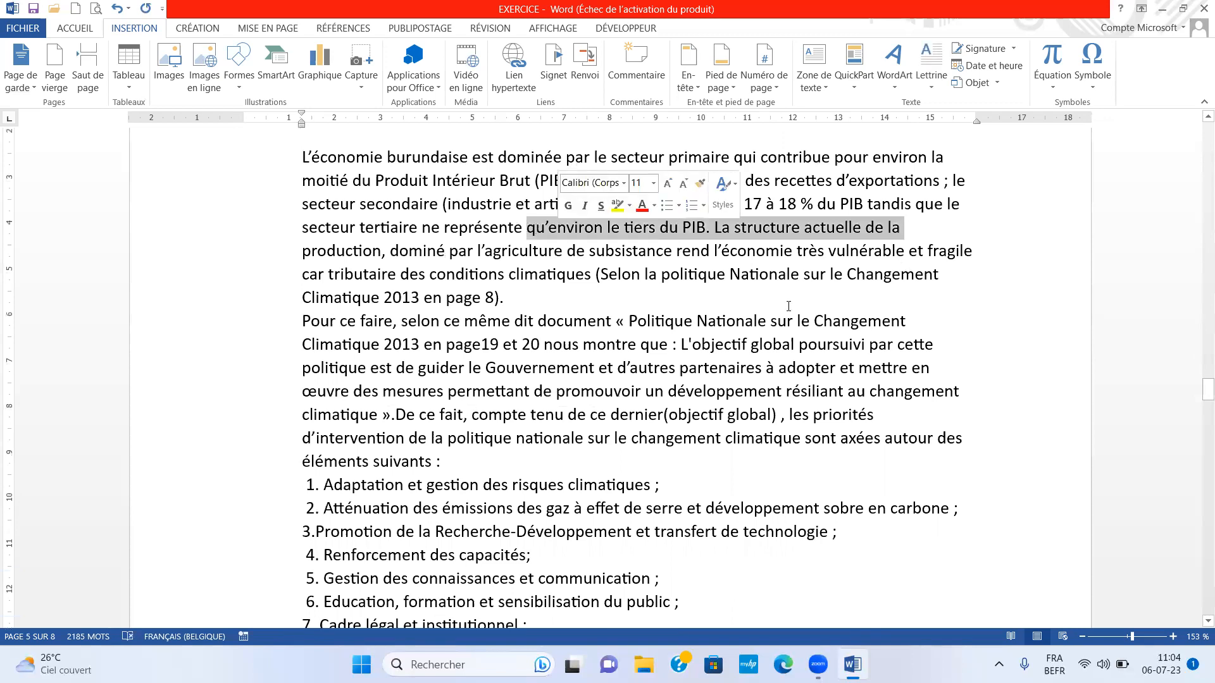
click(523, 227)
key(Down)
key(Down)
key(Down)
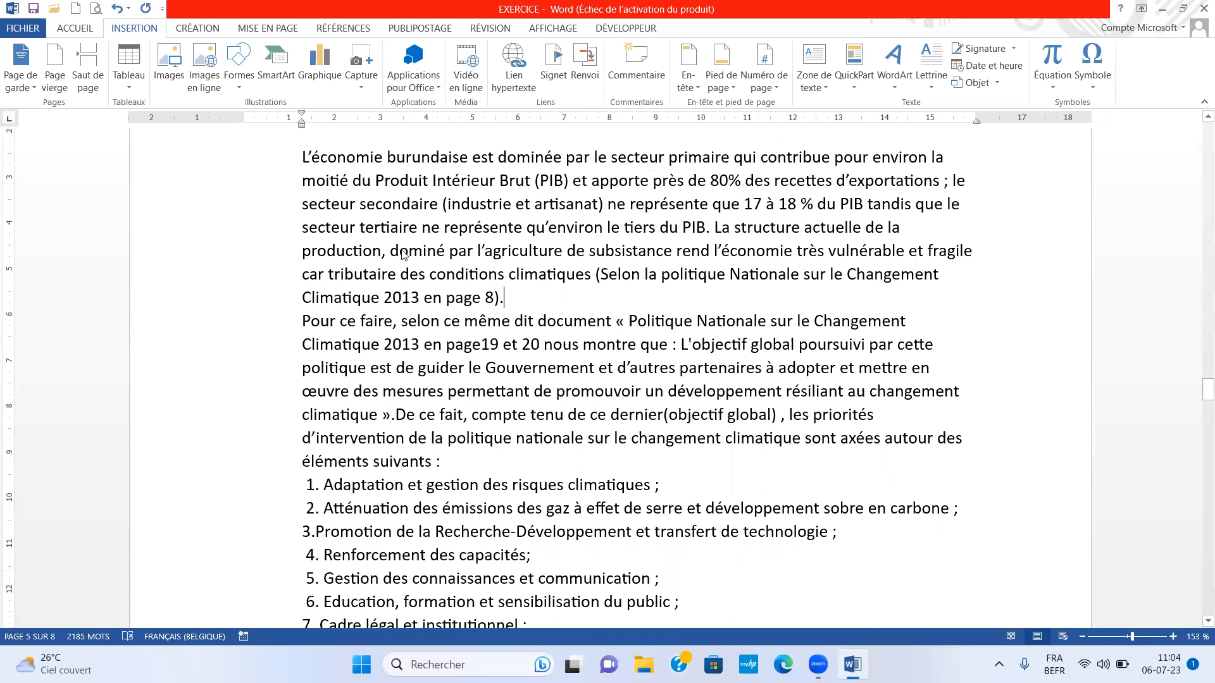
- Select the entire text of the document
key(ctrl+a)
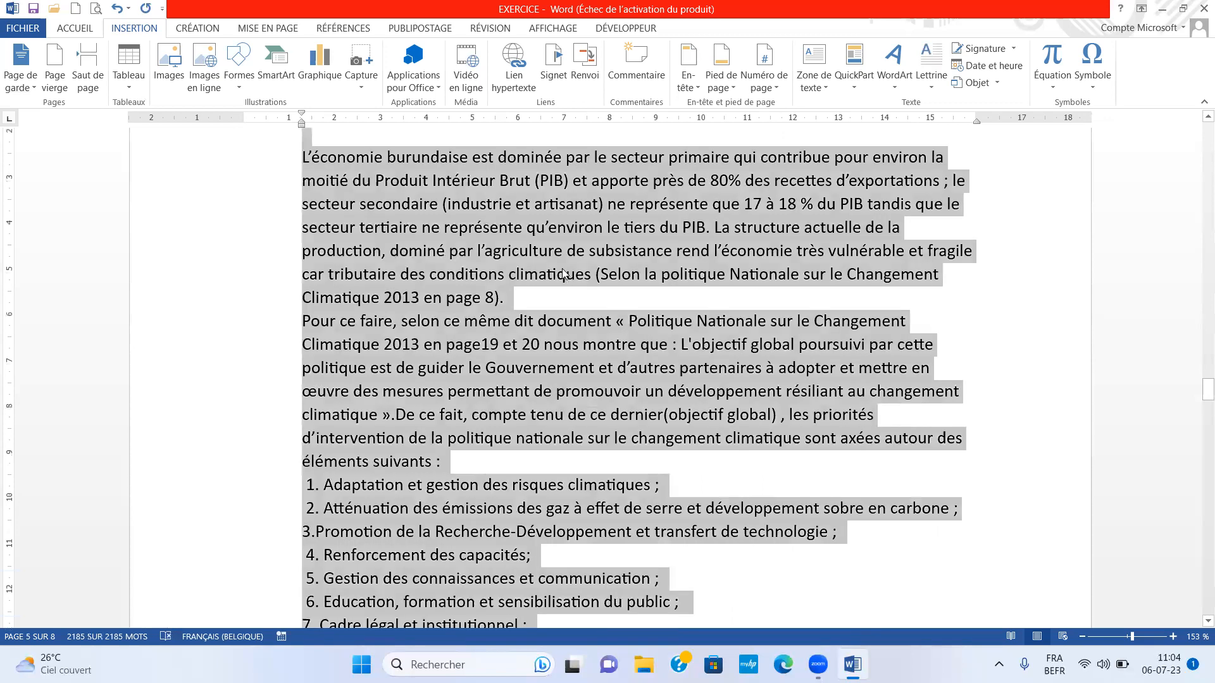
scroll(557, 266, up, 3)
click(76, 28)
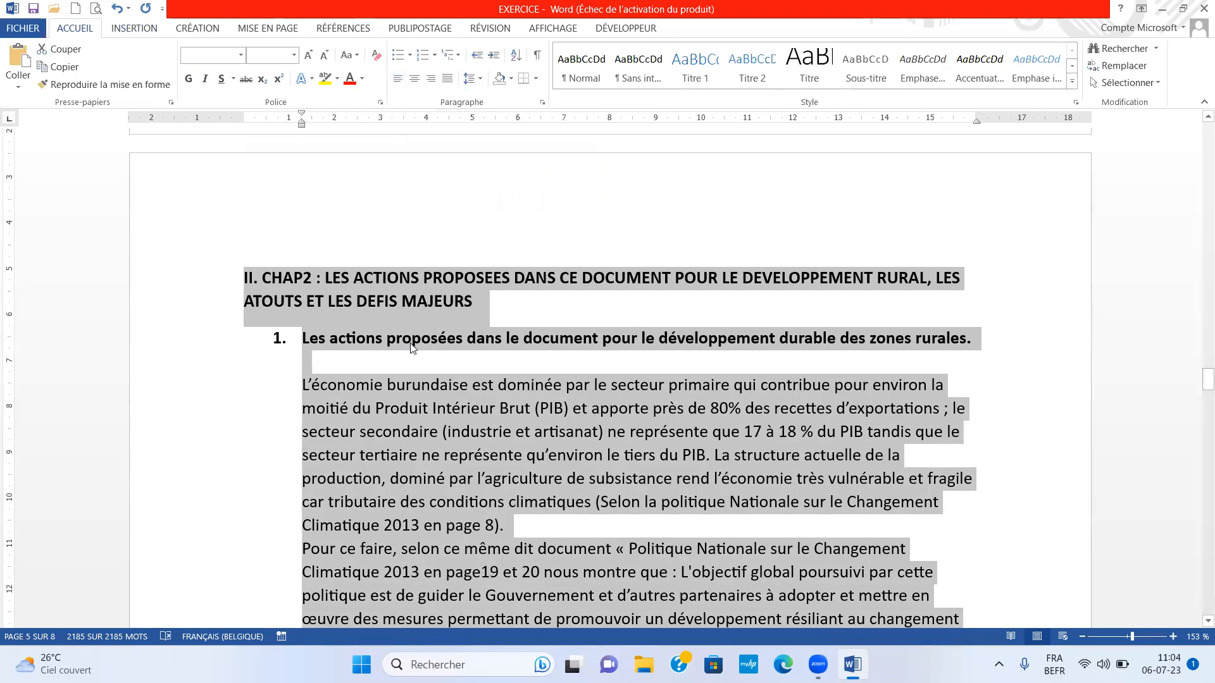
scroll(411, 348, down, 2)
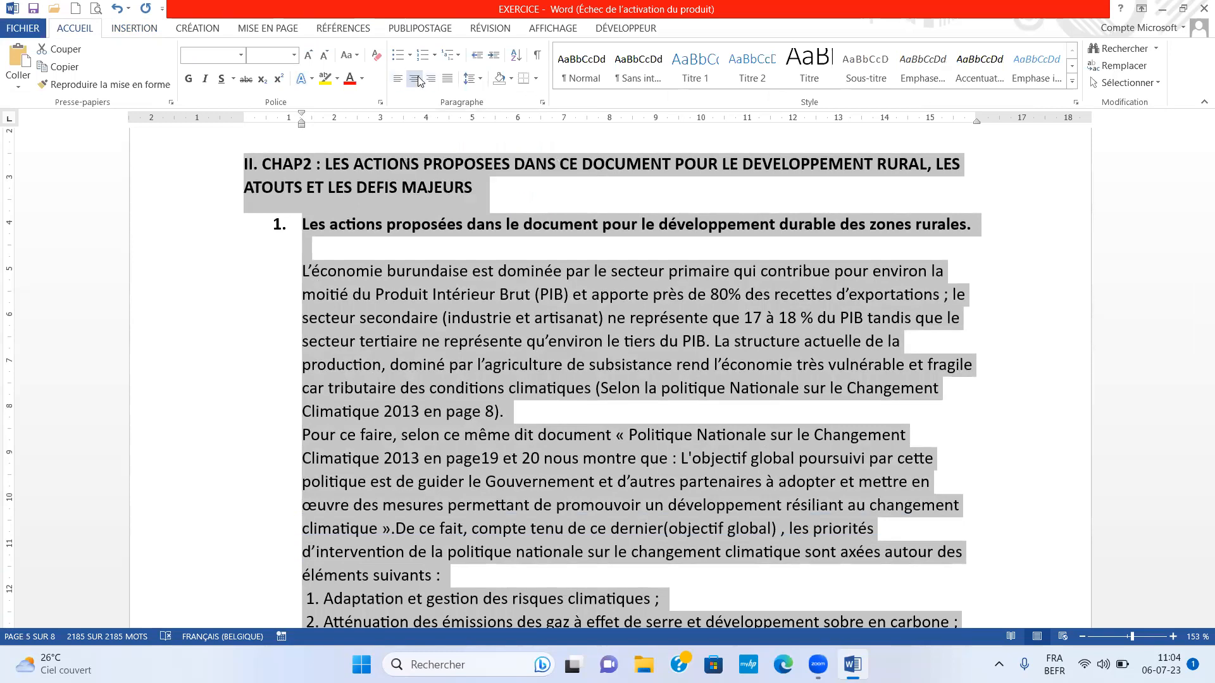
- Try centred and right alignment on the selected text and examine the right-aligned list and paragraphs
click(415, 78)
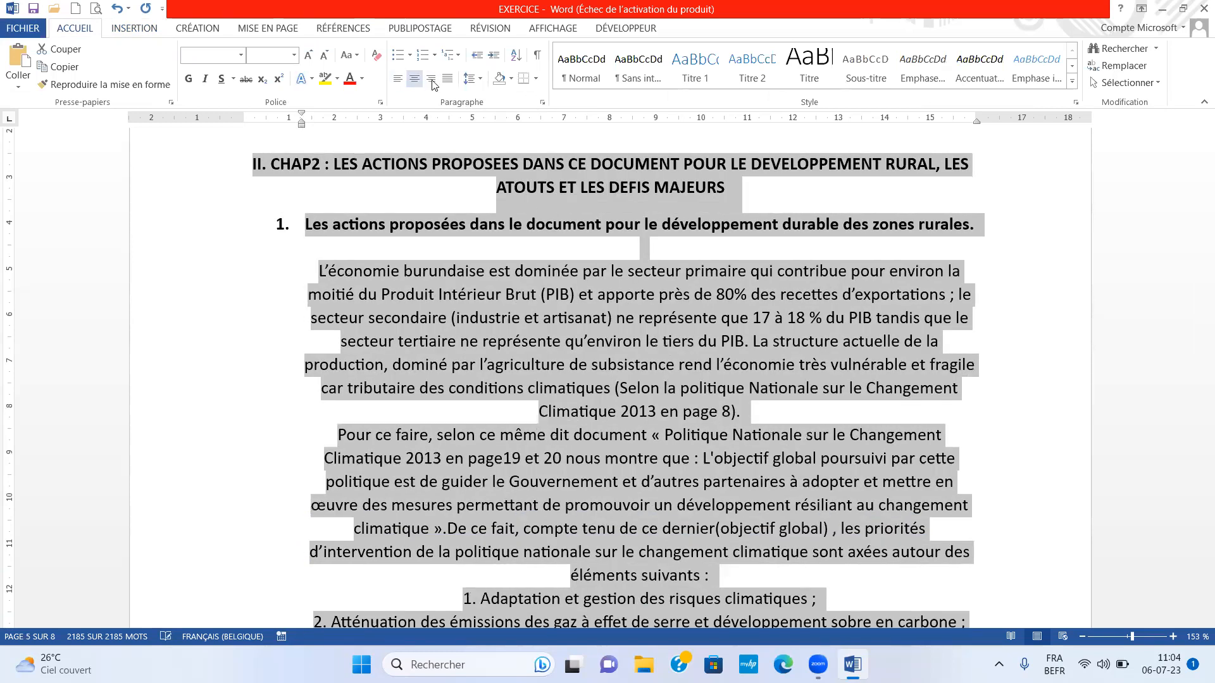
click(434, 81)
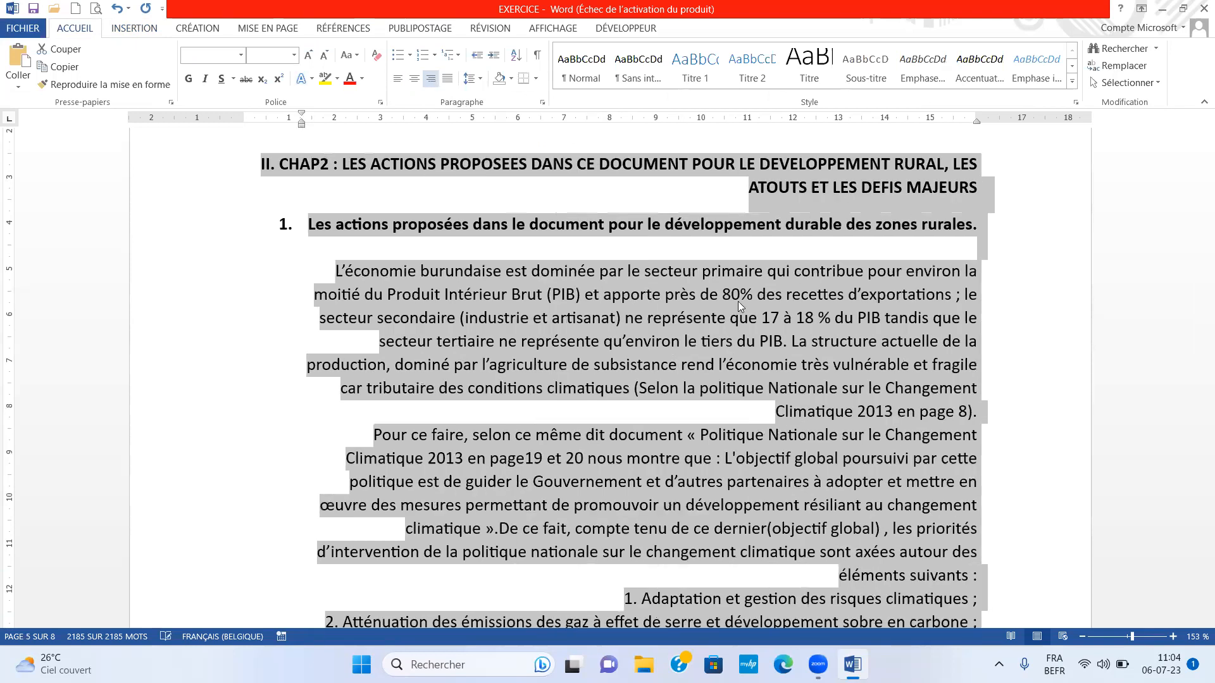
scroll(970, 374, down, 6)
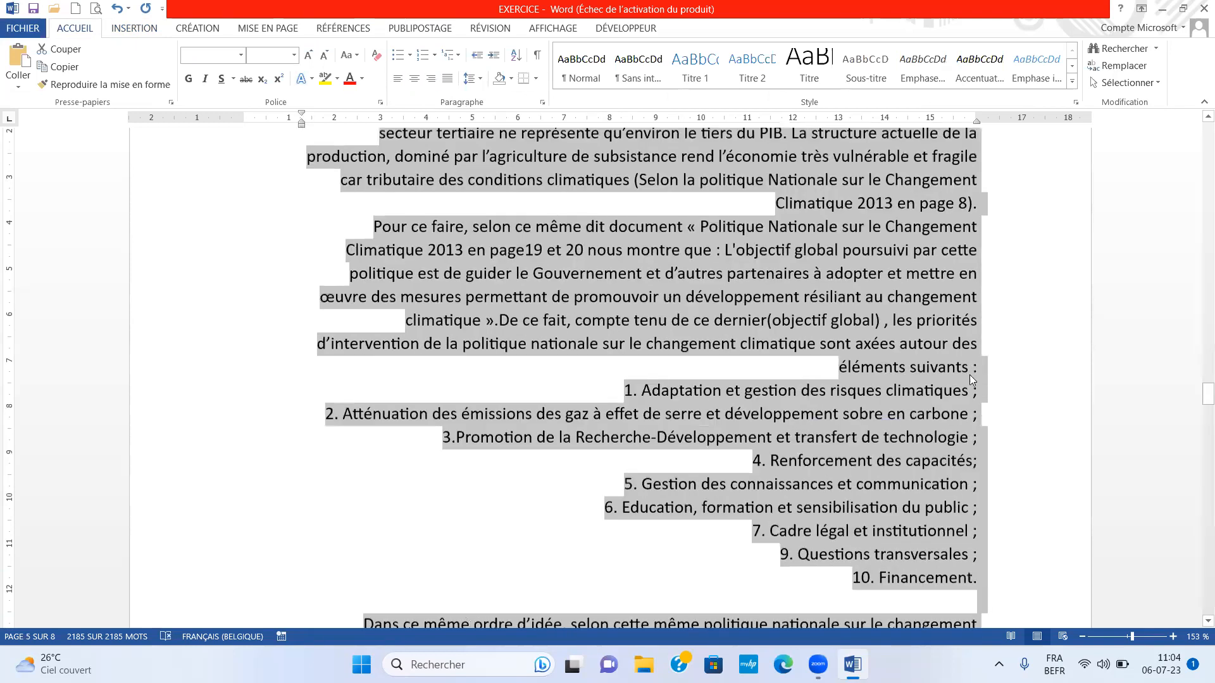
scroll(865, 301, up, 2)
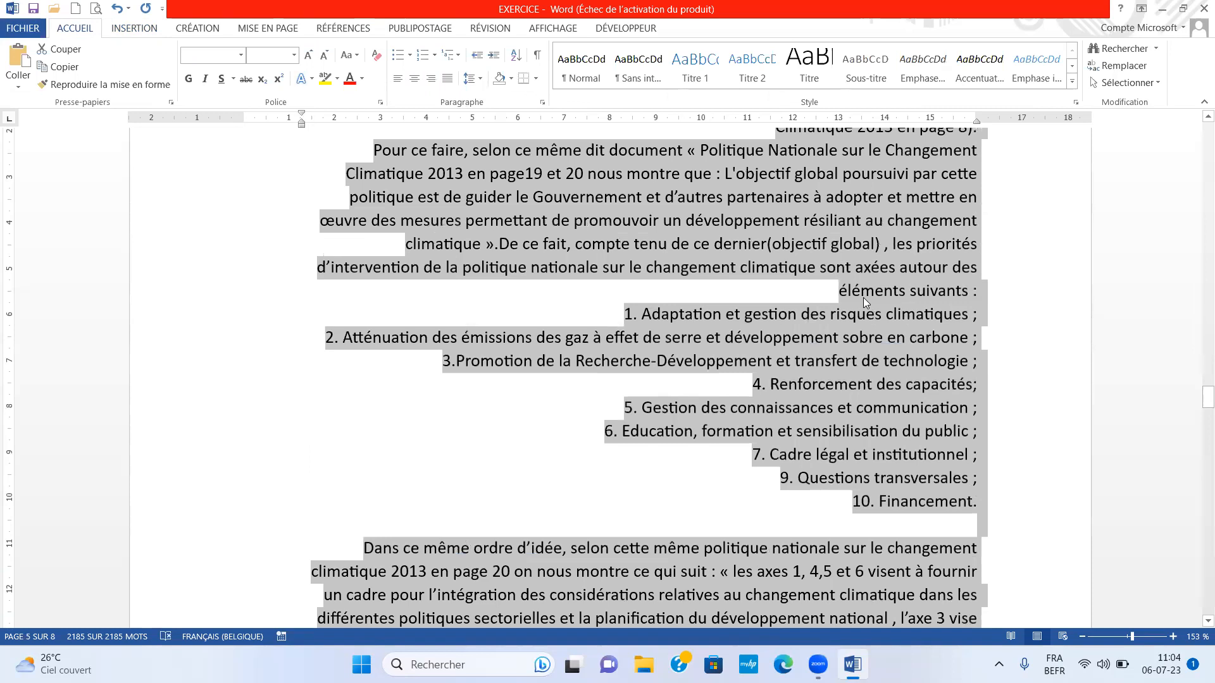
- Justify the selected document text and check the paragraphs of CHAP2, section 1
click(446, 79)
scroll(541, 299, down, 3)
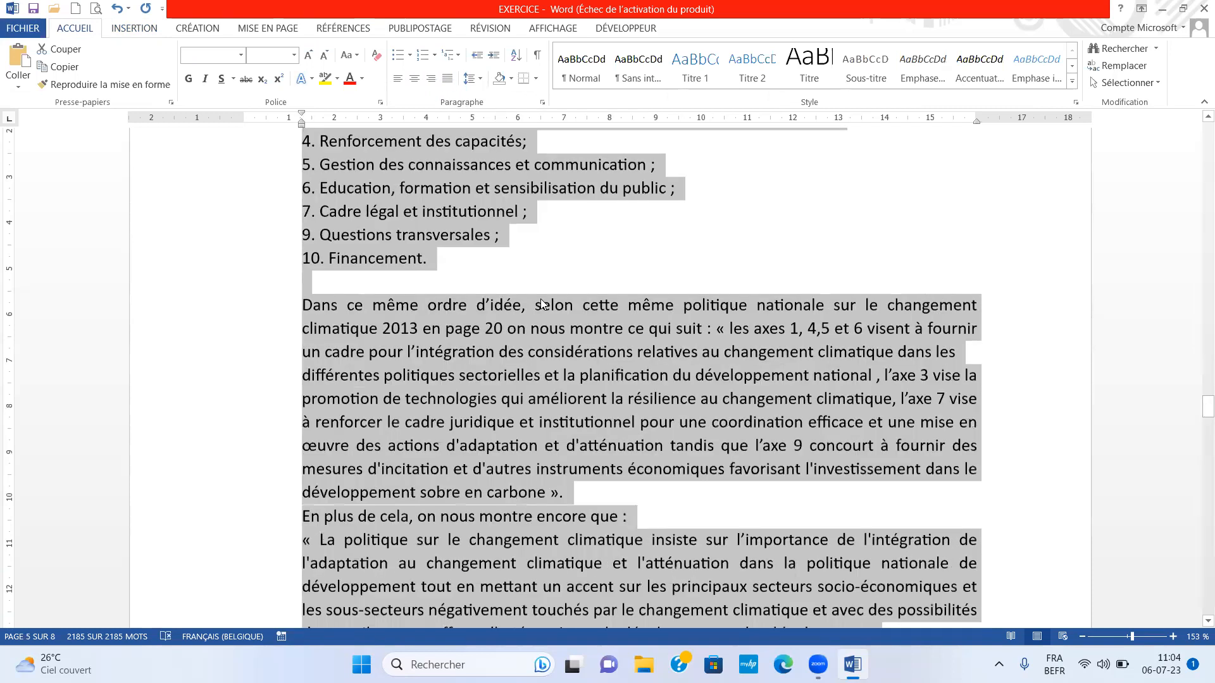
scroll(602, 255, down, 2)
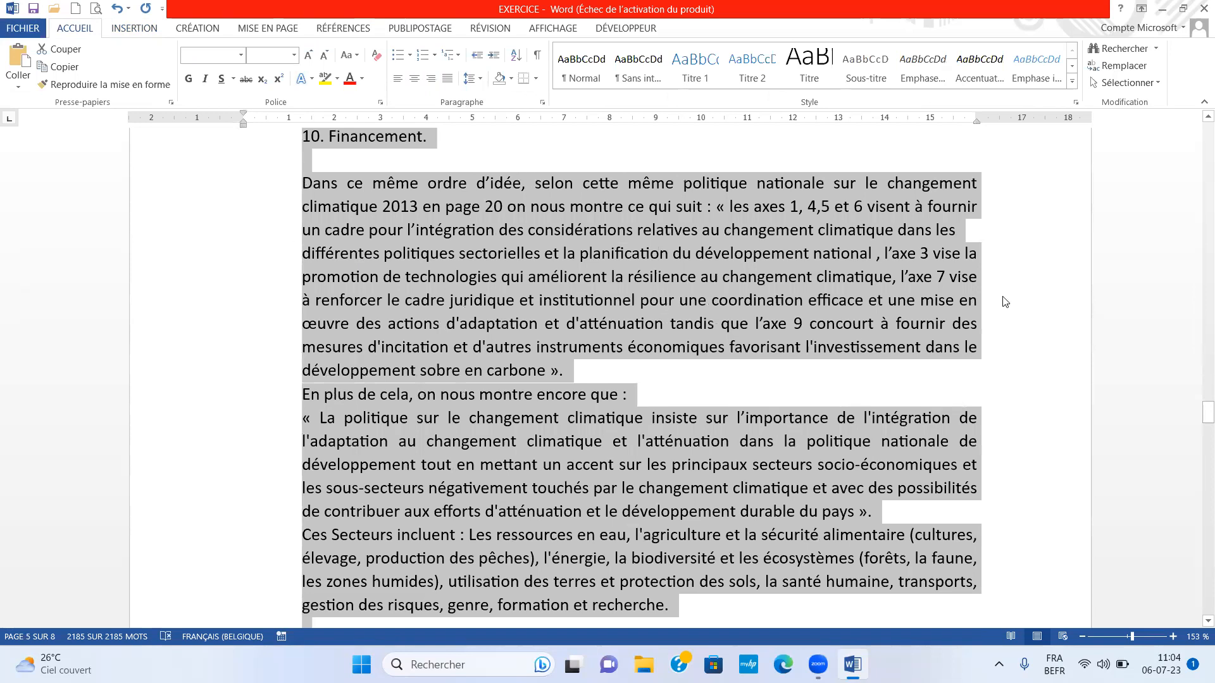
scroll(543, 269, down, 3)
scroll(540, 257, up, 3)
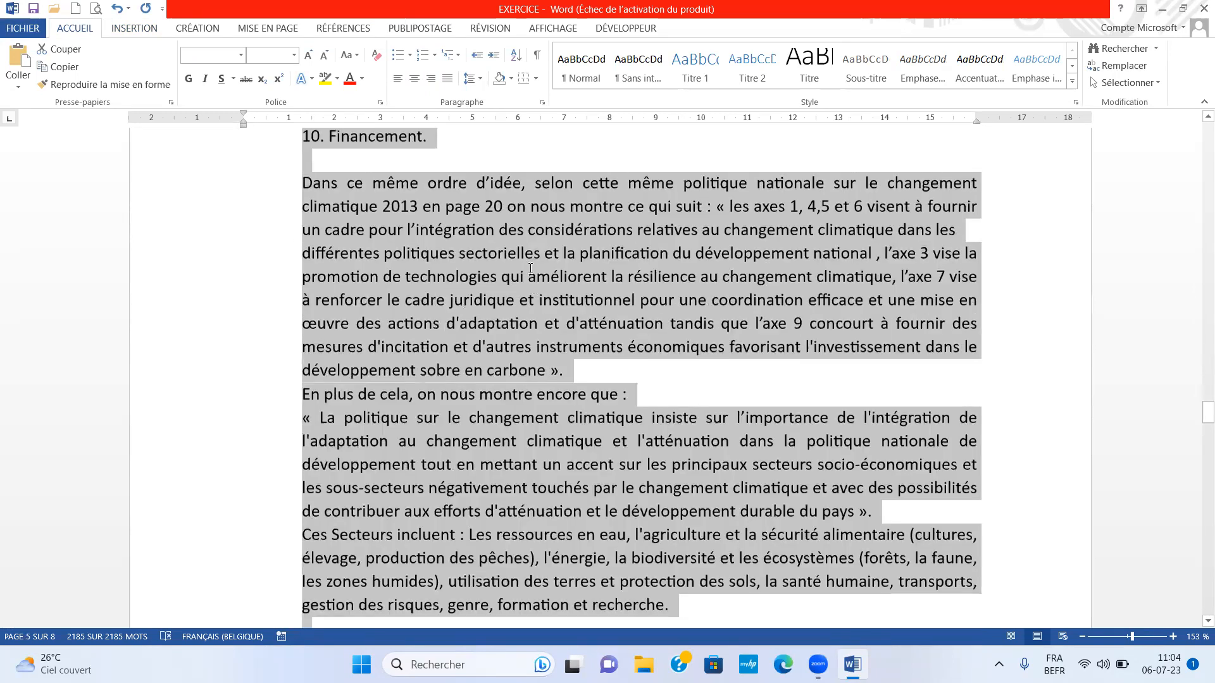
- Deselect the text and look through the paragraph styles available for the line introducing the numbered list of priorities
click(520, 253)
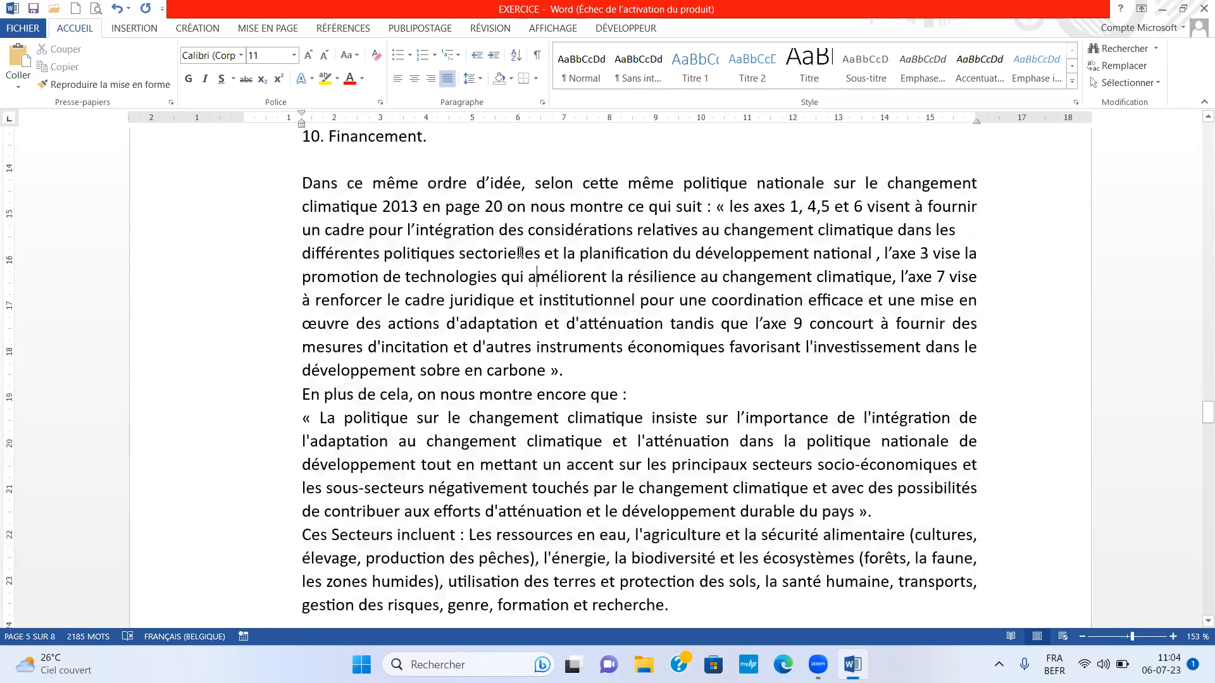
scroll(509, 271, up, 3)
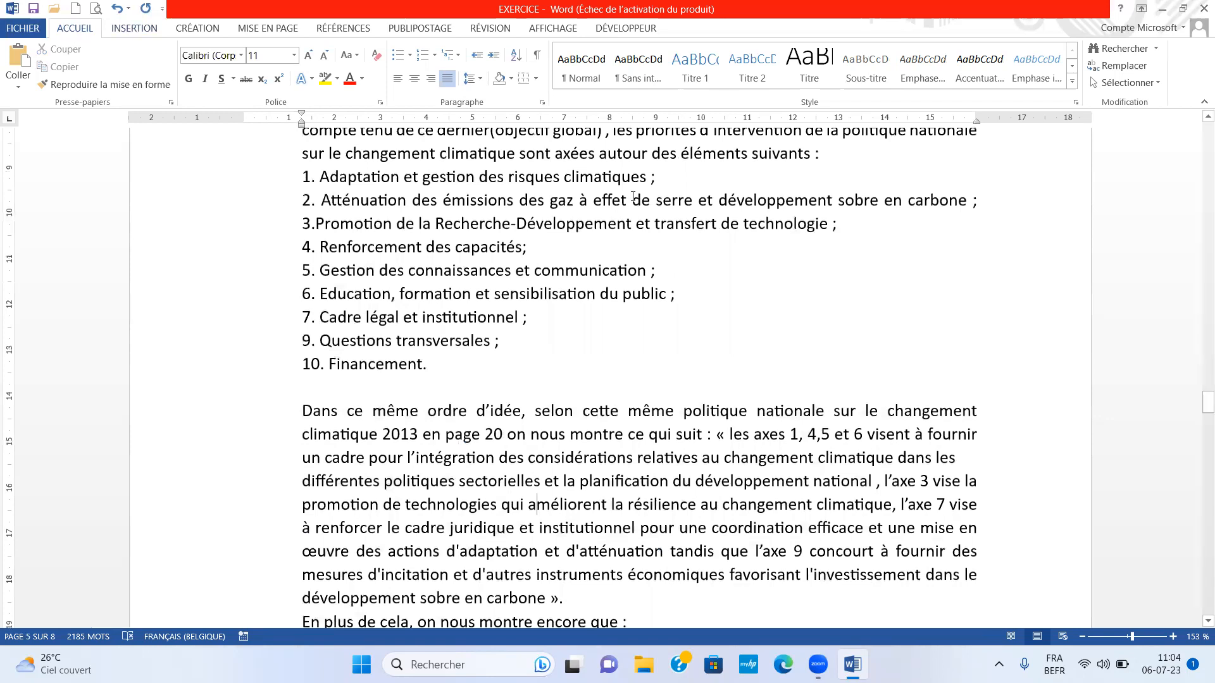
click(837, 160)
click(1074, 87)
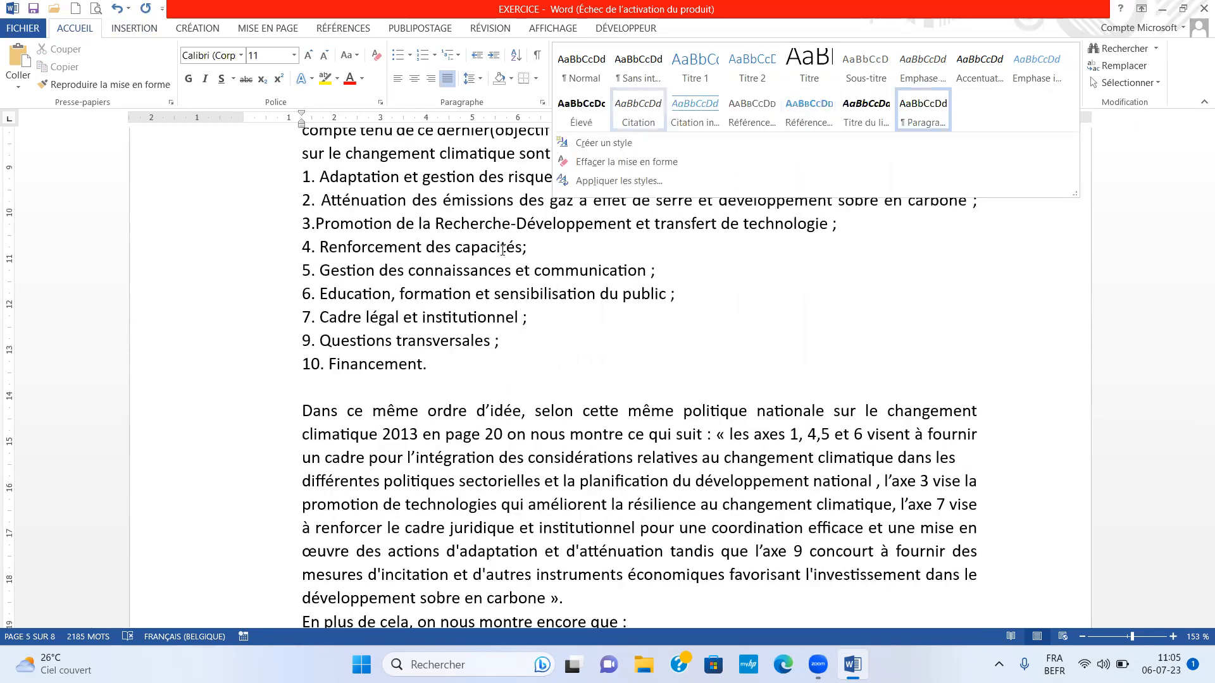
click(504, 226)
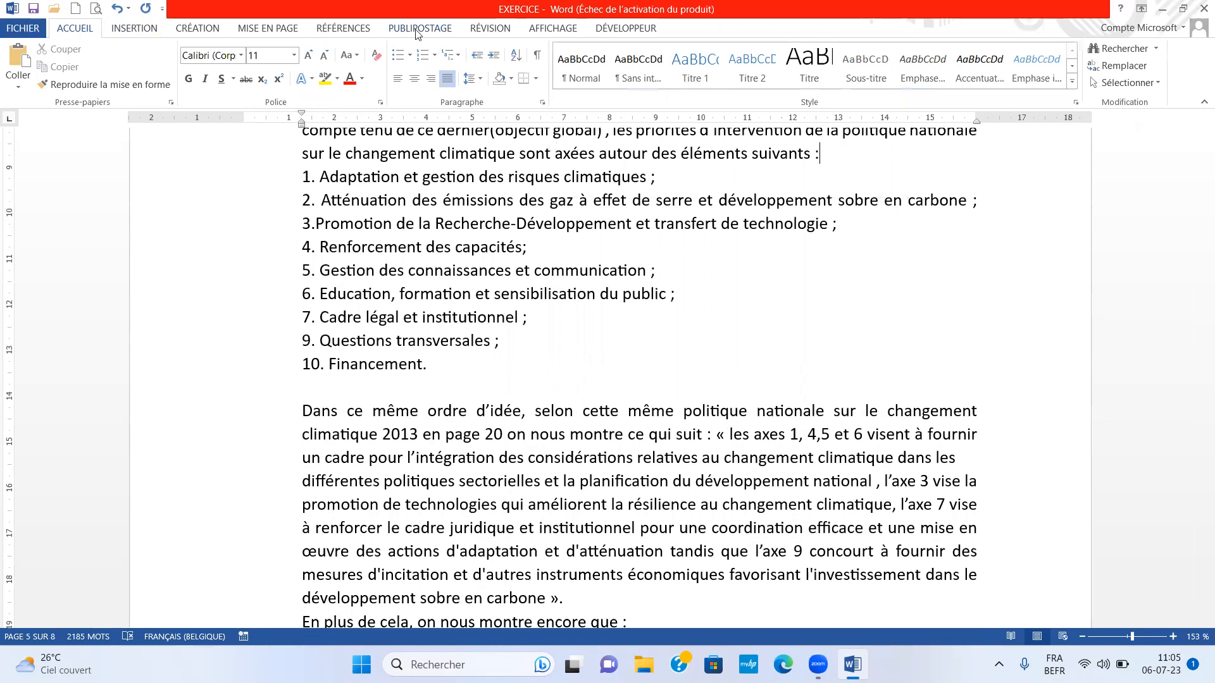
- Examine the document style sets, the theme fonts and the watermark options
click(197, 28)
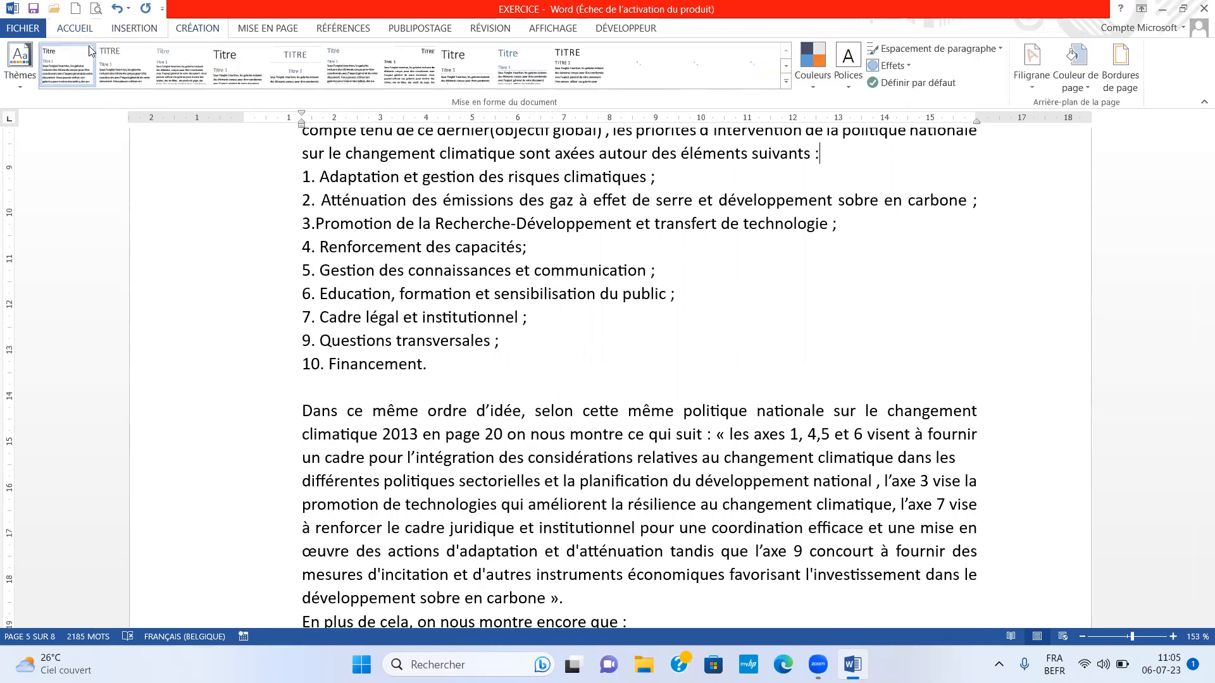
click(784, 84)
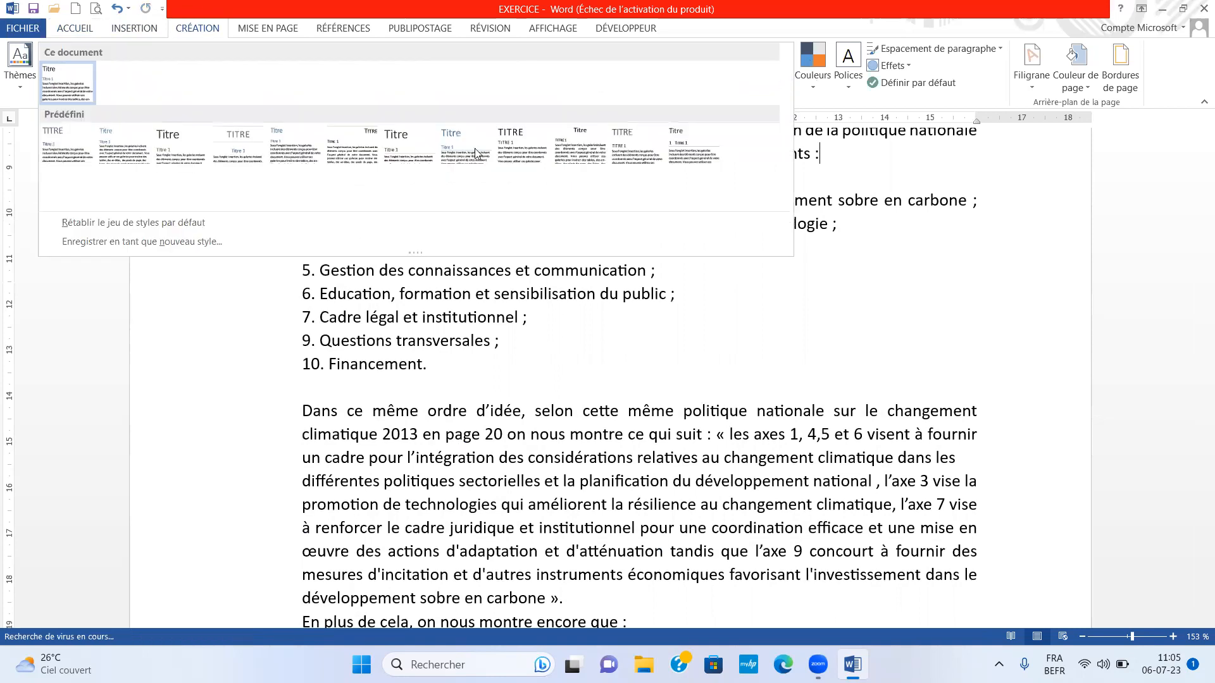
click(922, 197)
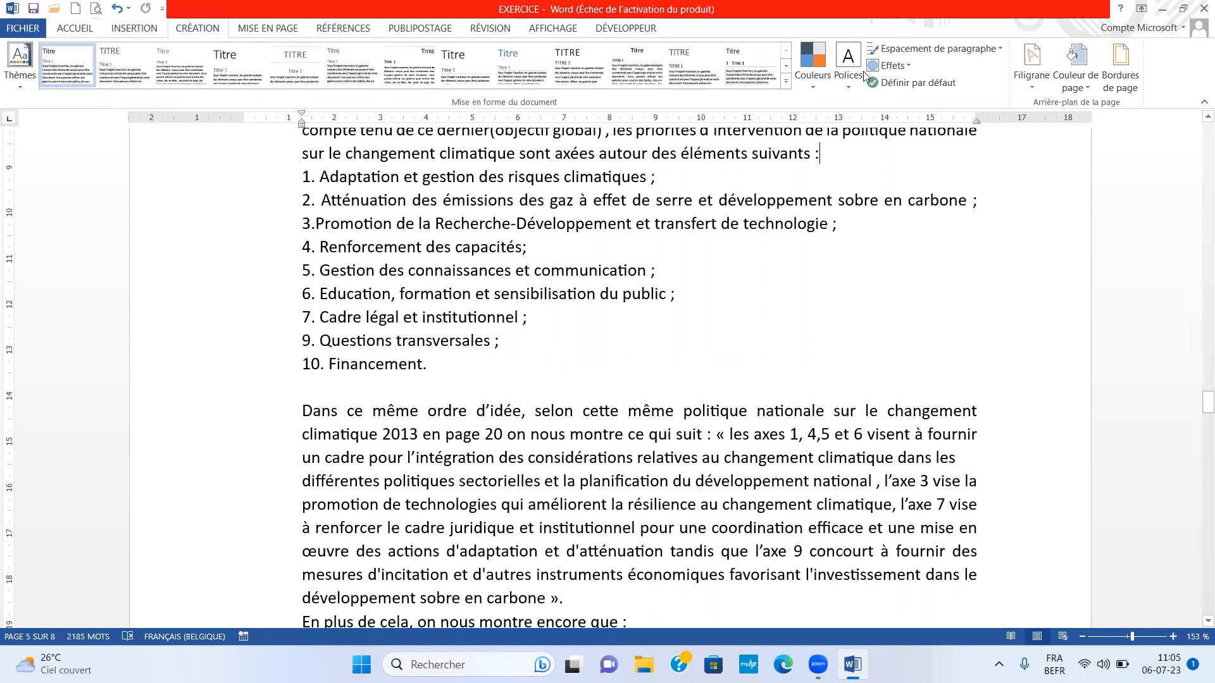
click(849, 88)
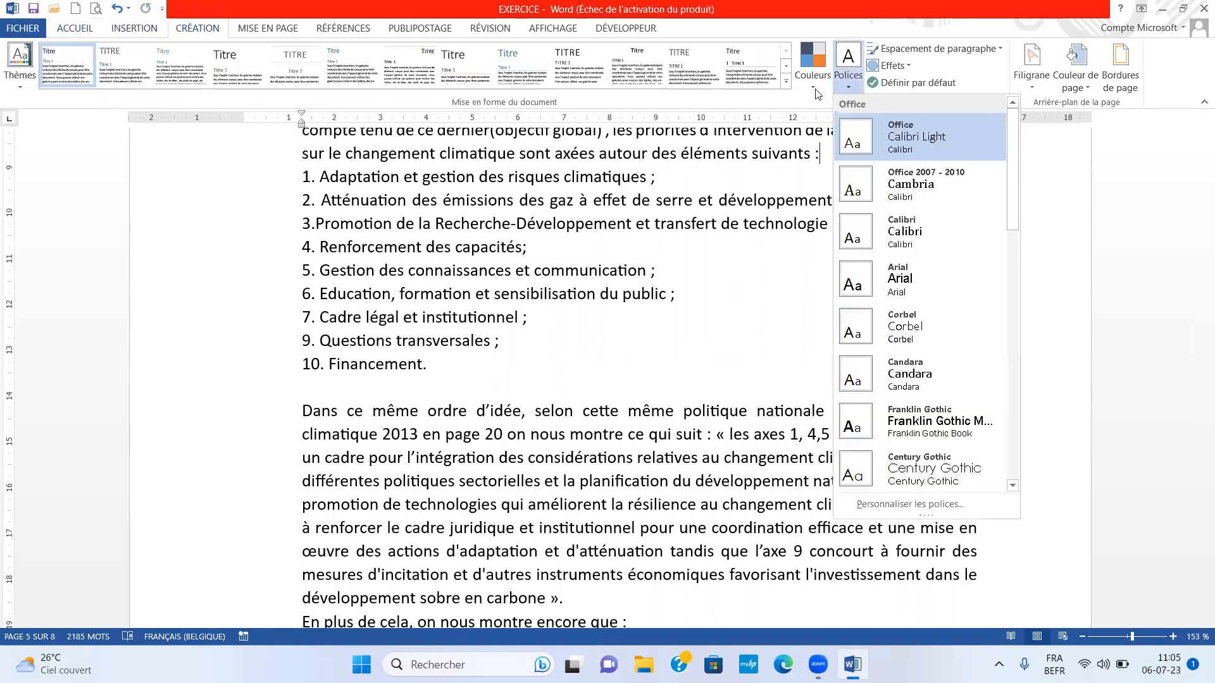
click(813, 67)
click(681, 146)
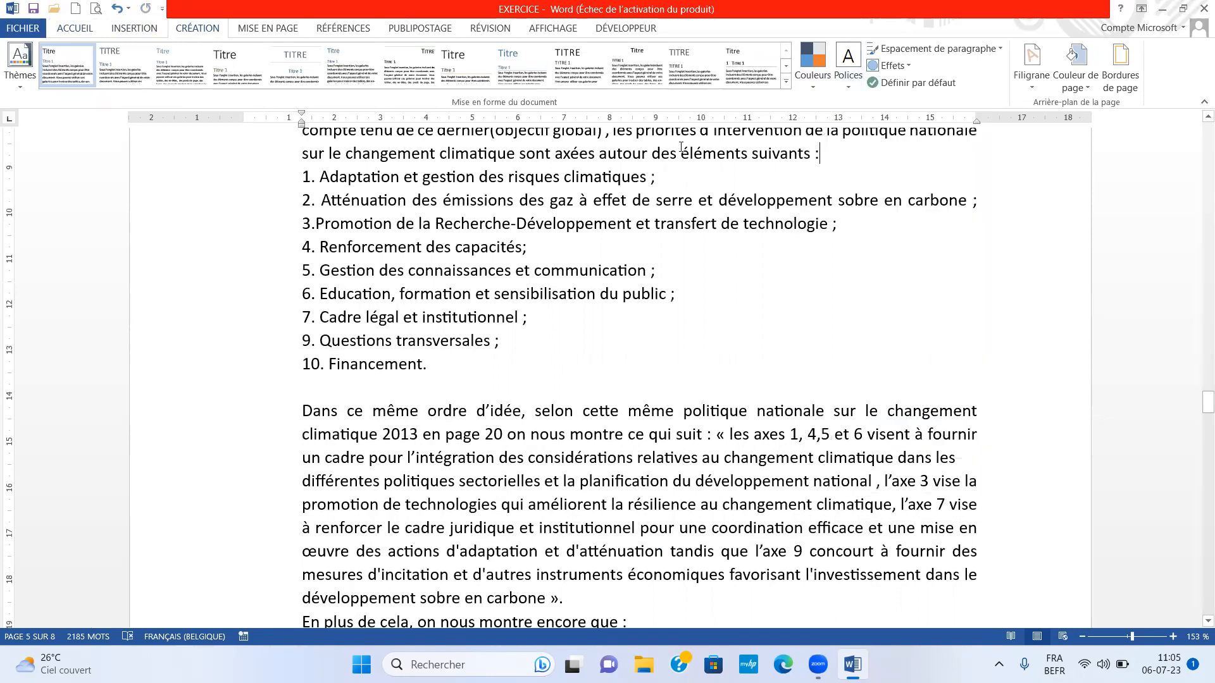
scroll(725, 186, down, 3)
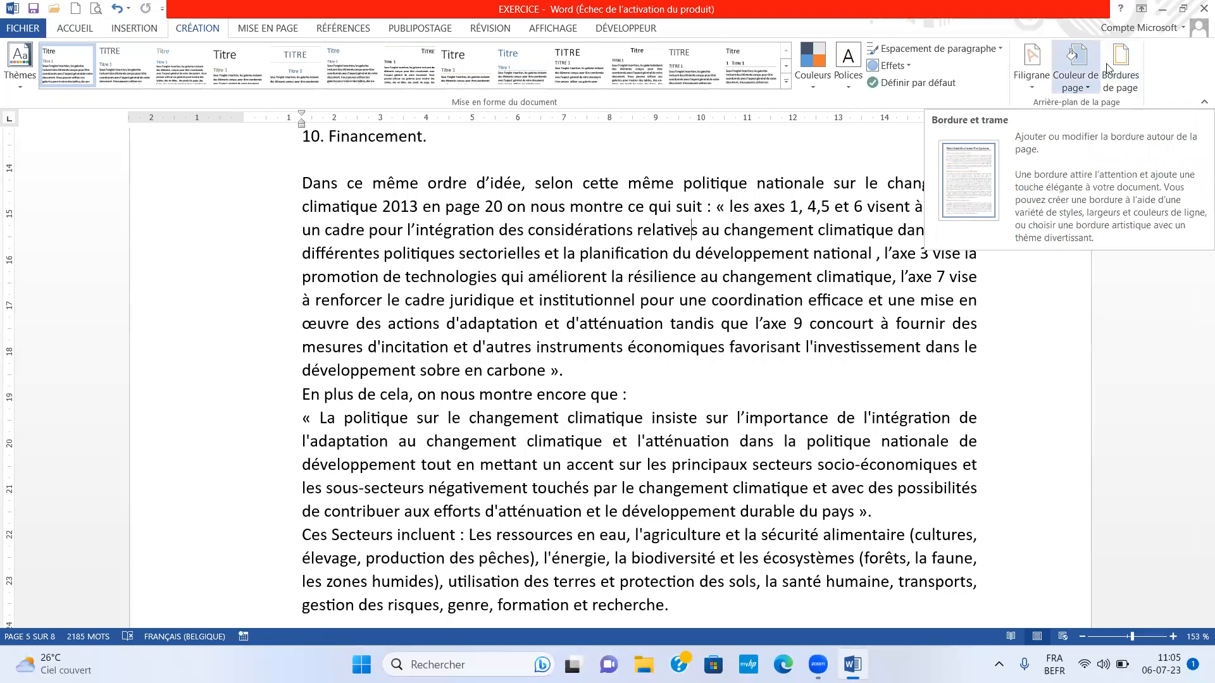
click(1037, 94)
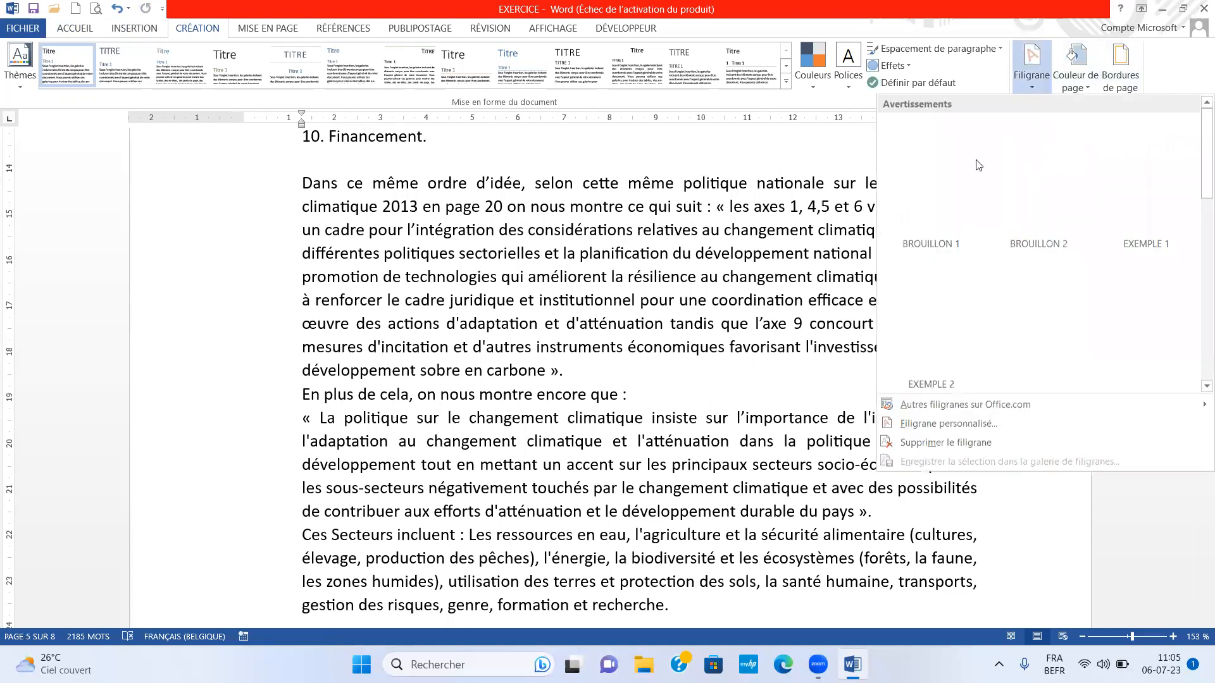
click(488, 164)
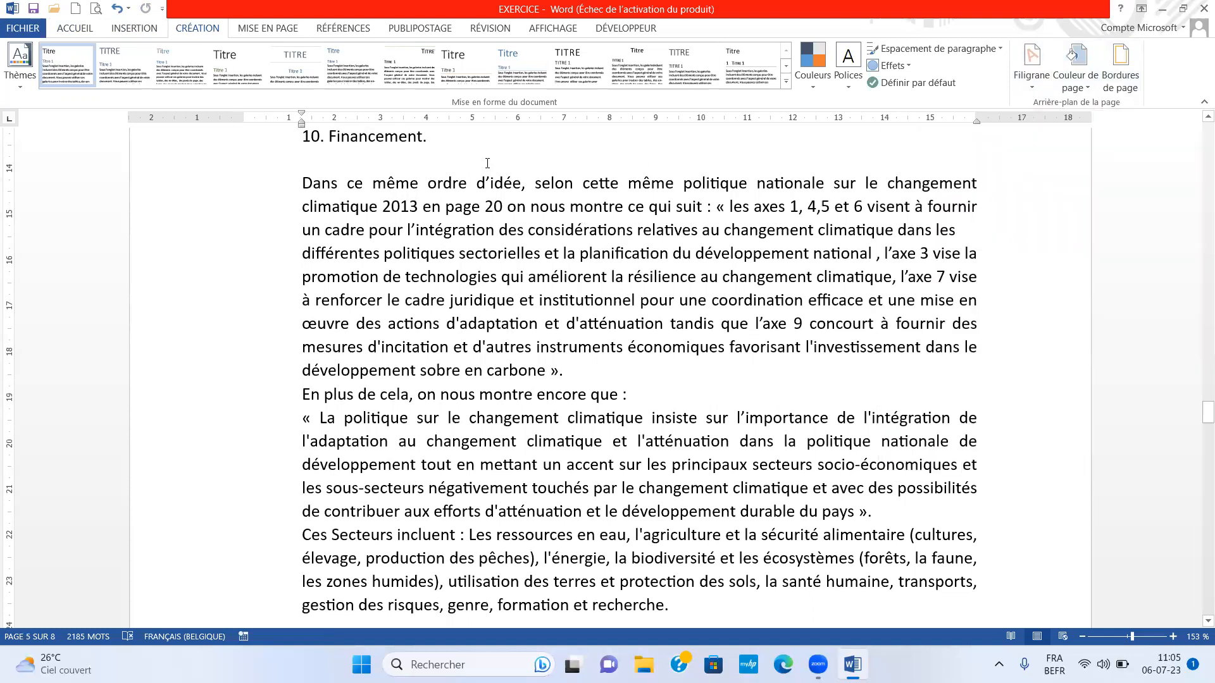
- Insert an empty line between the paragraph ending "éléments suivants :" and the numbered list of priorities in CHAP2
scroll(696, 209, up, 4)
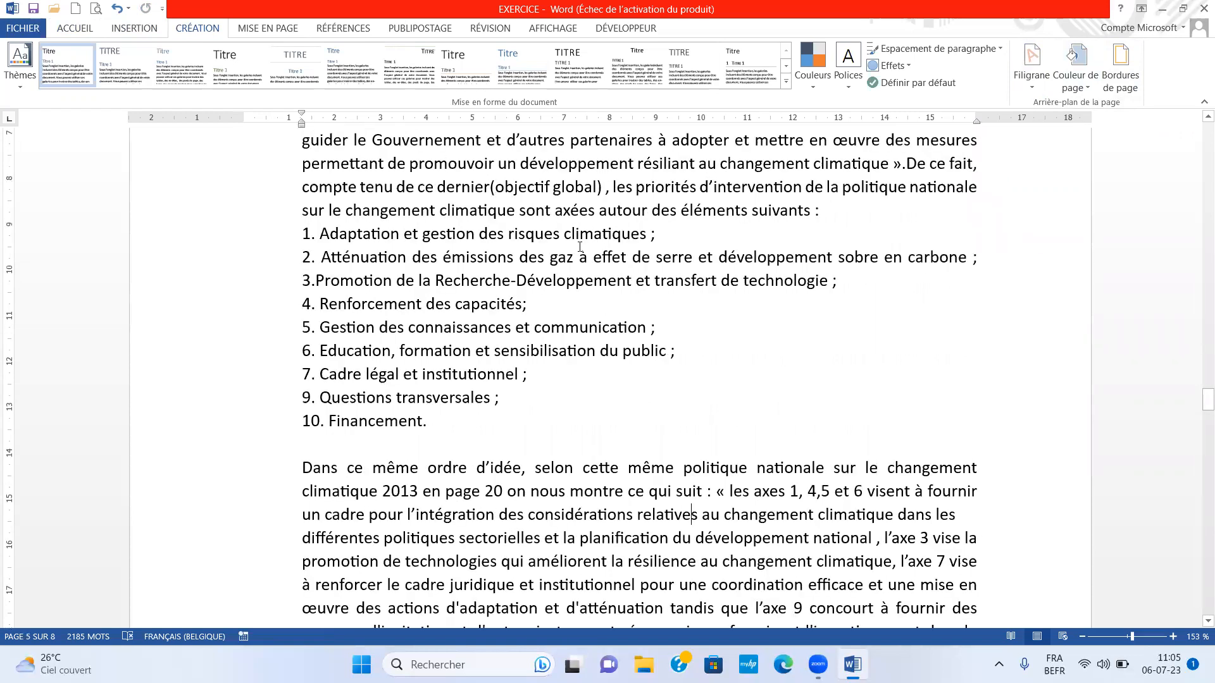
scroll(579, 247, up, 4)
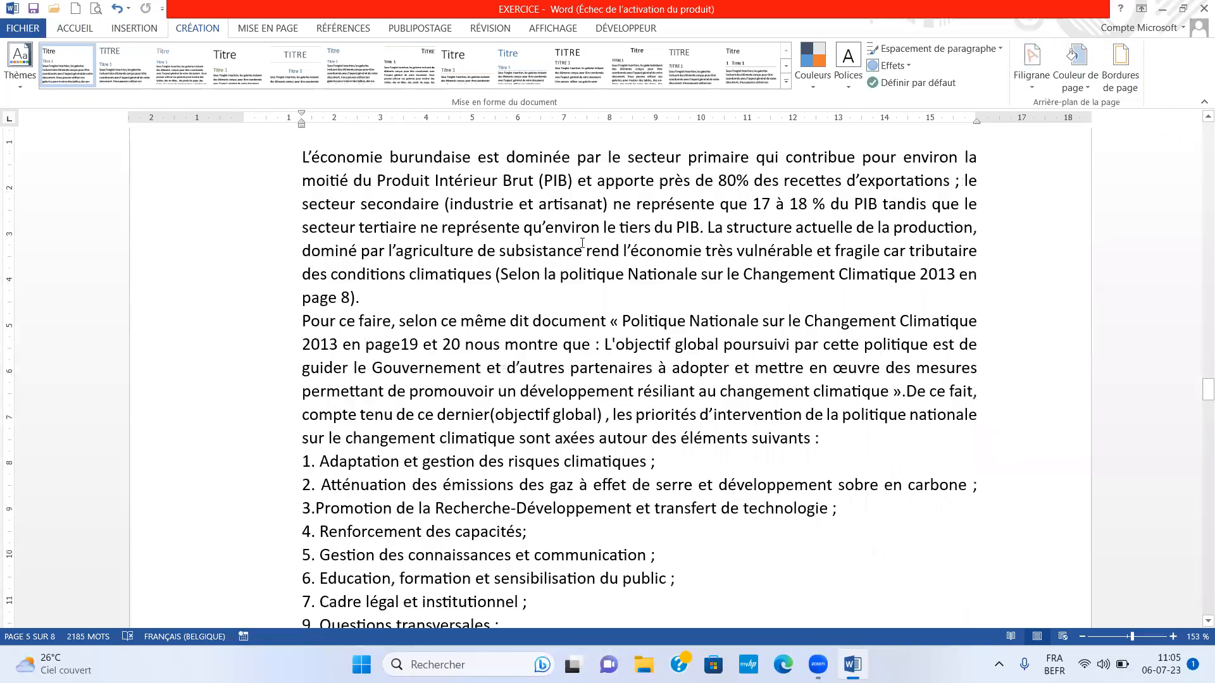
scroll(580, 243, up, 1)
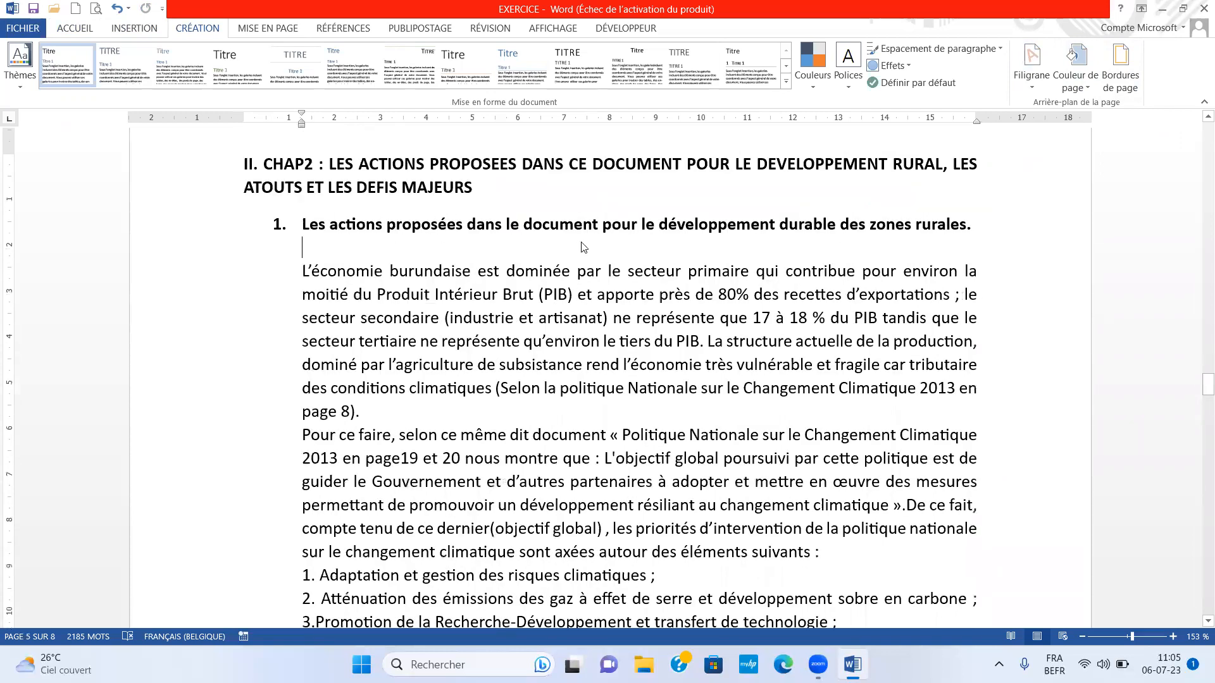
scroll(581, 243, up, 3)
scroll(643, 273, up, 3)
scroll(551, 295, down, 3)
click(403, 334)
scroll(409, 332, down, 4)
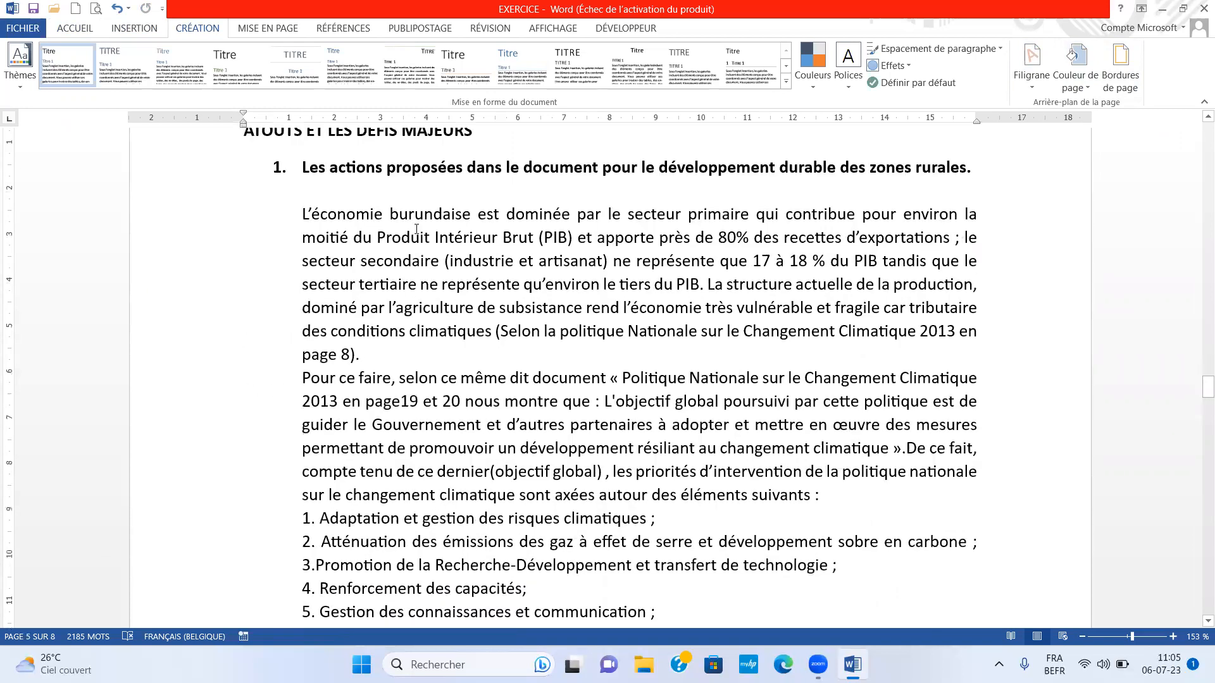
scroll(526, 279, down, 3)
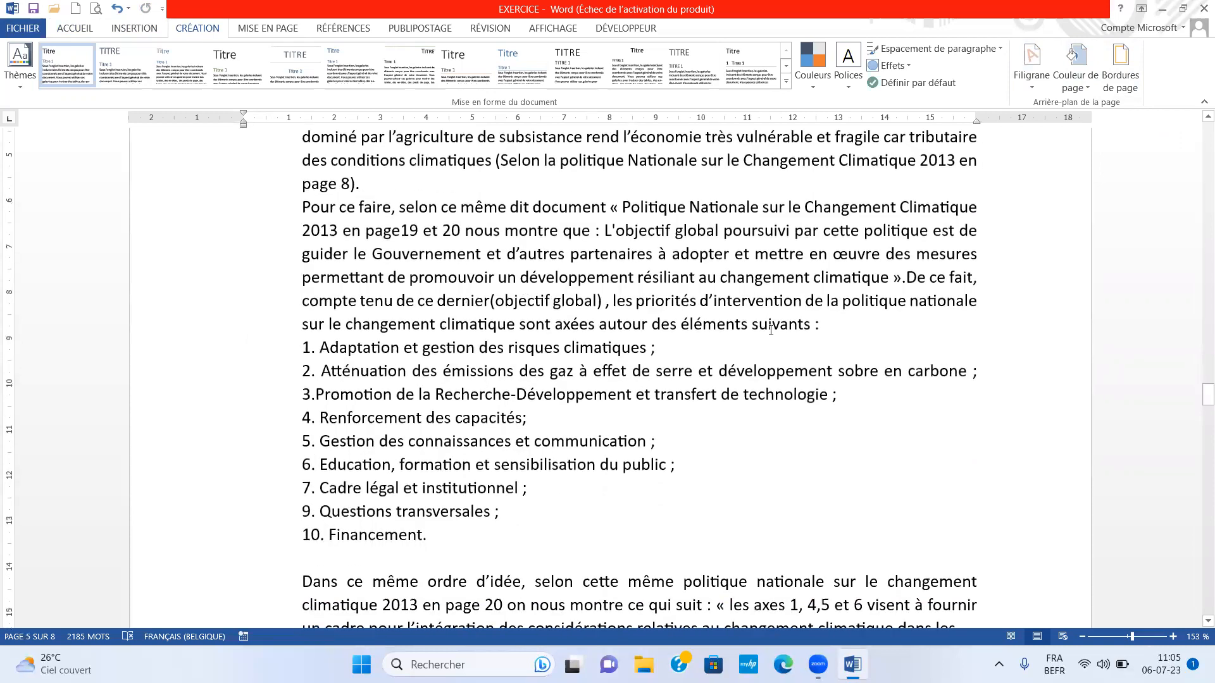
click(857, 330)
key(Return)
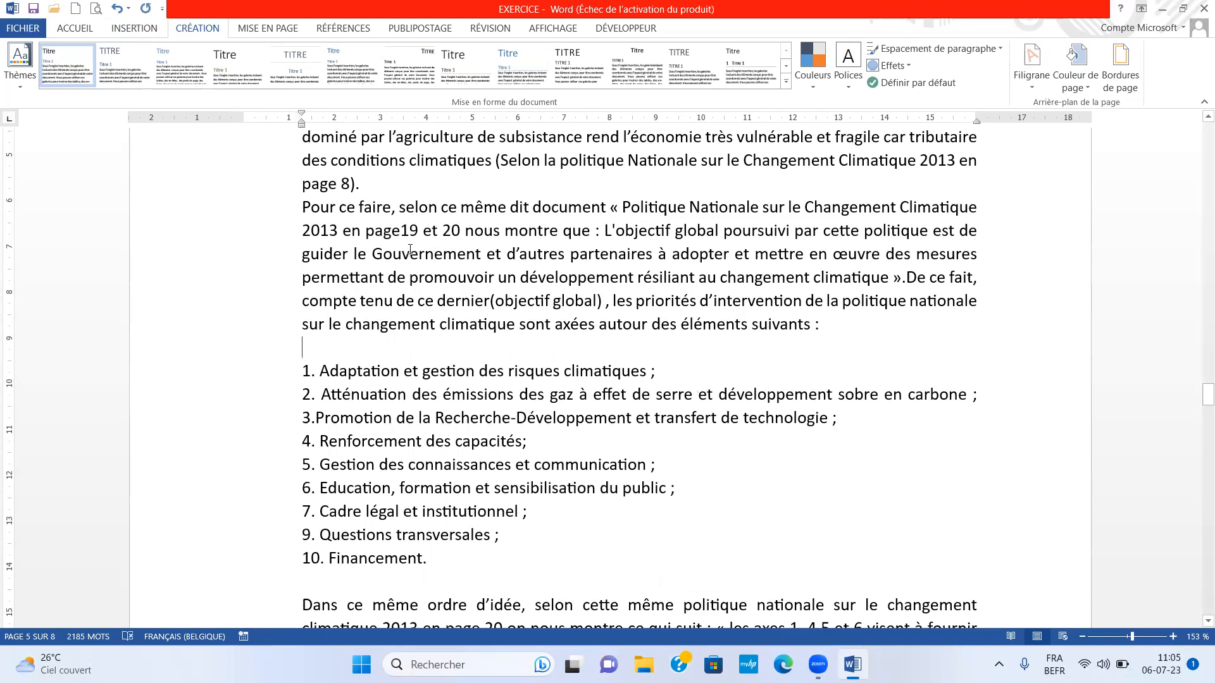
- Check the justified text of CHAP1, from section 3 back to the list of vulnerable sectors
scroll(410, 249, up, 5)
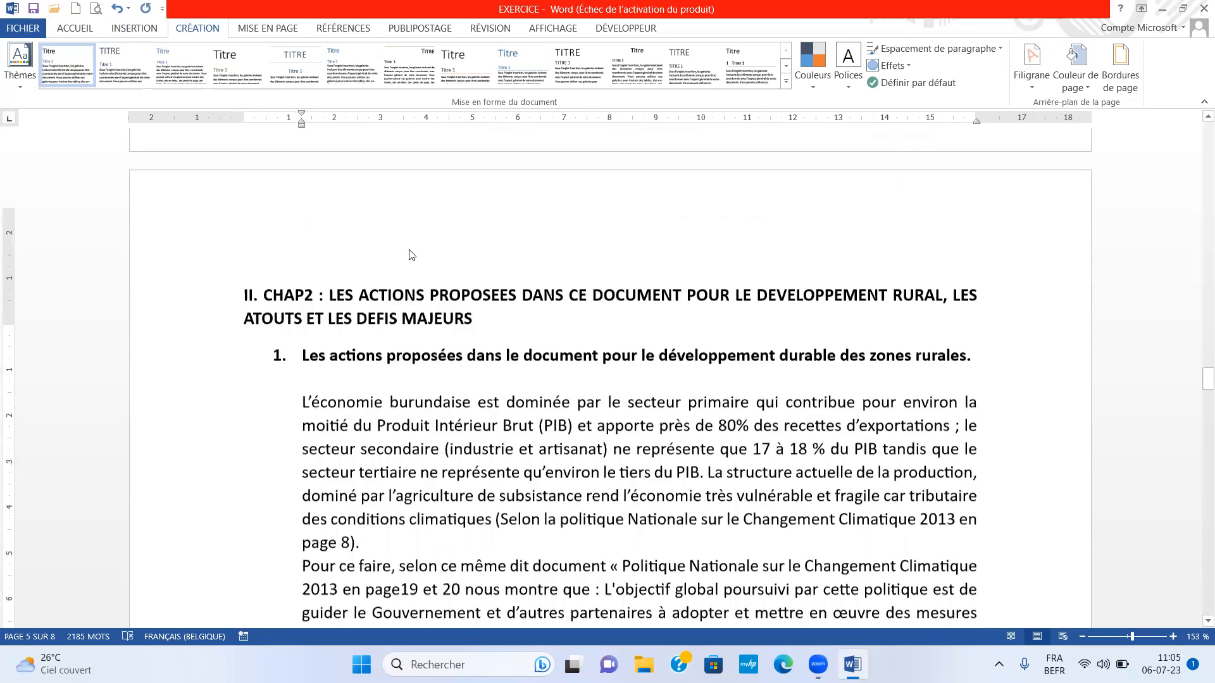
scroll(411, 255, up, 2)
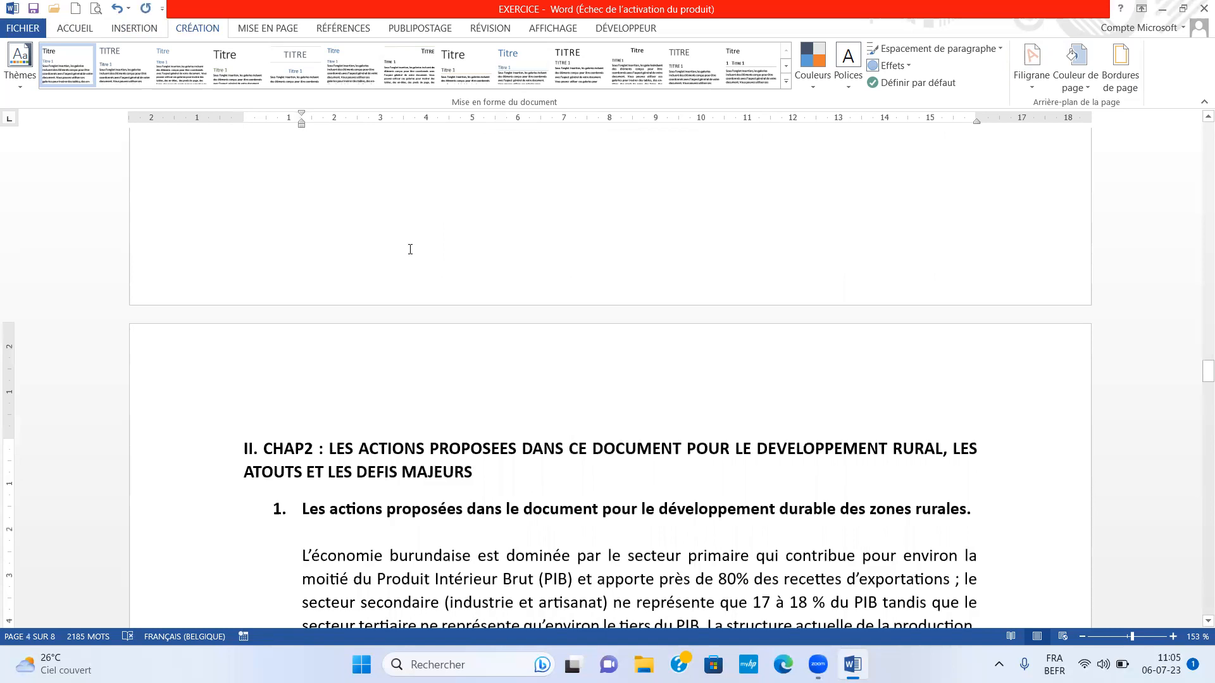
scroll(410, 250, up, 3)
scroll(410, 249, up, 3)
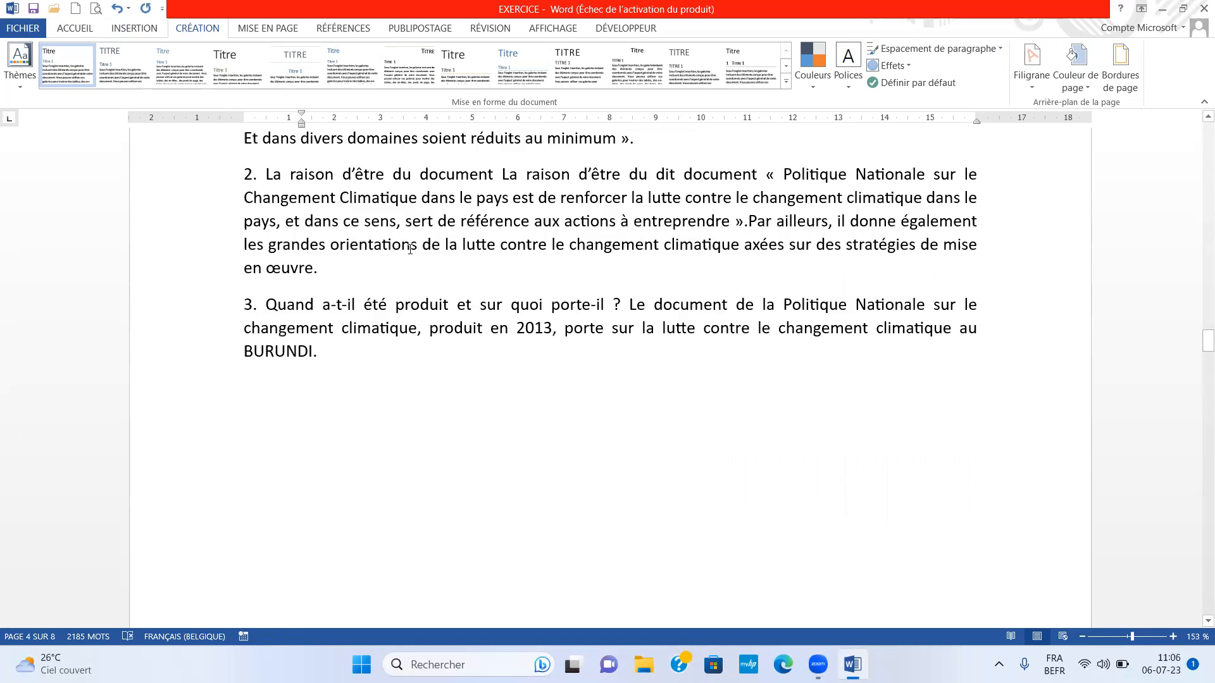
scroll(410, 249, up, 3)
scroll(410, 250, up, 1)
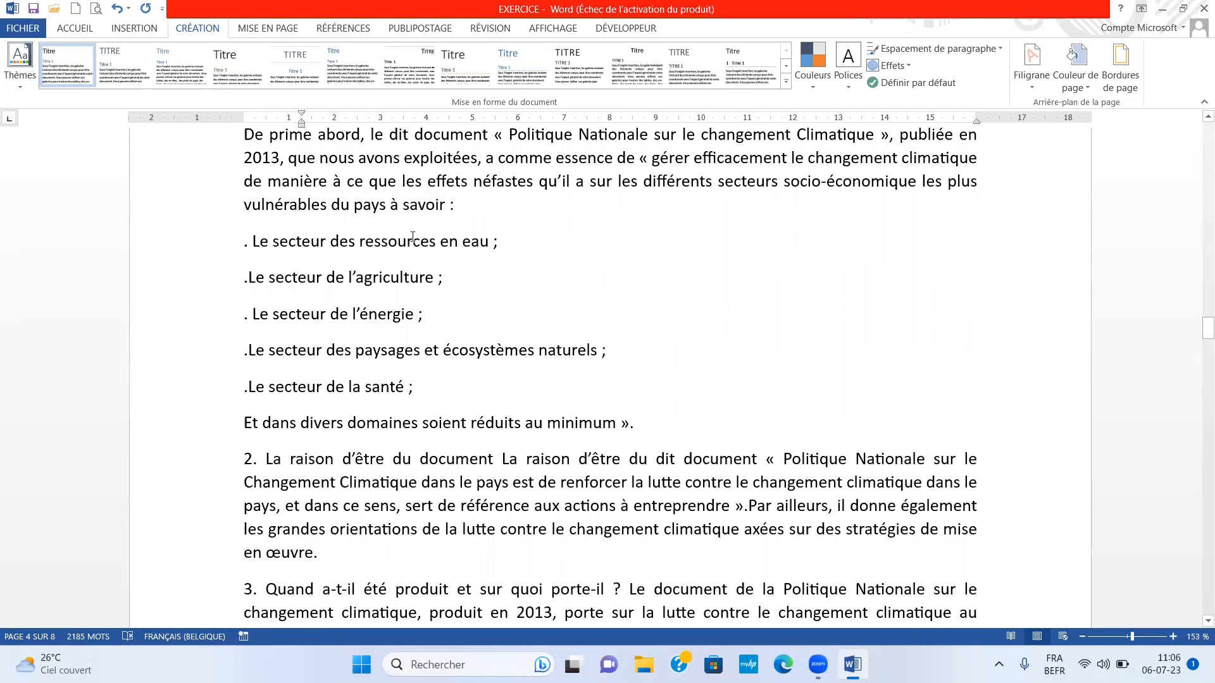
click(480, 204)
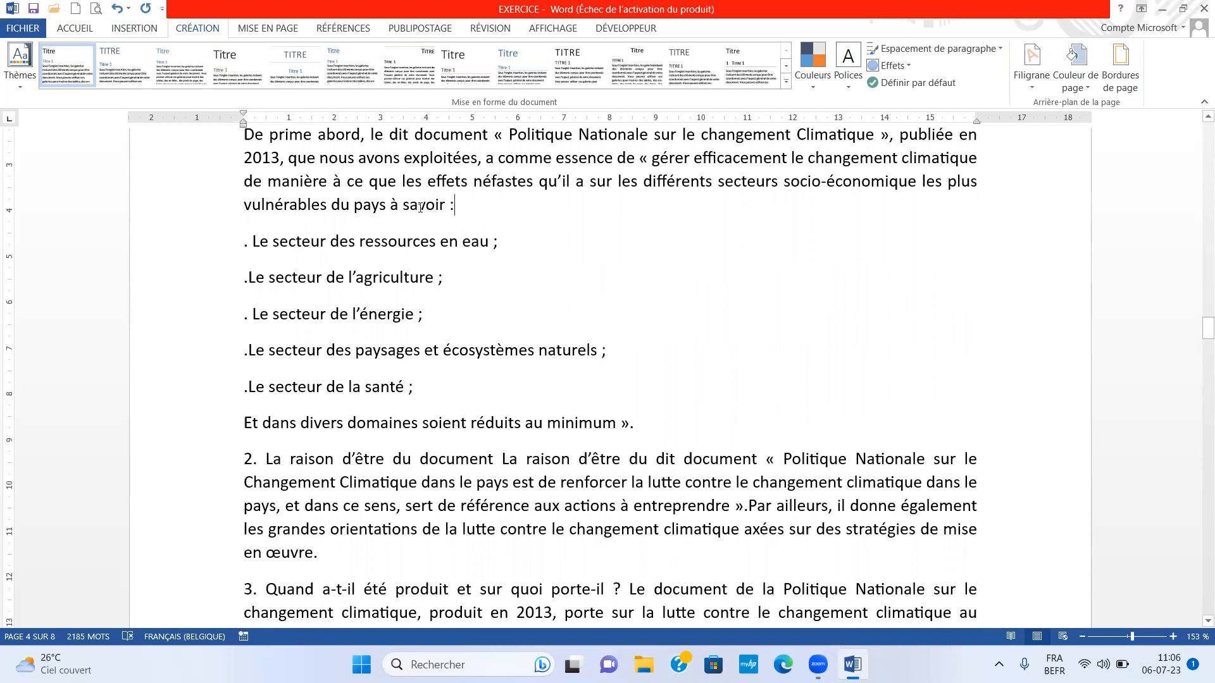
- Examine the page transitions before the CHAP2 and CHAP1 headings
scroll(449, 230, down, 1)
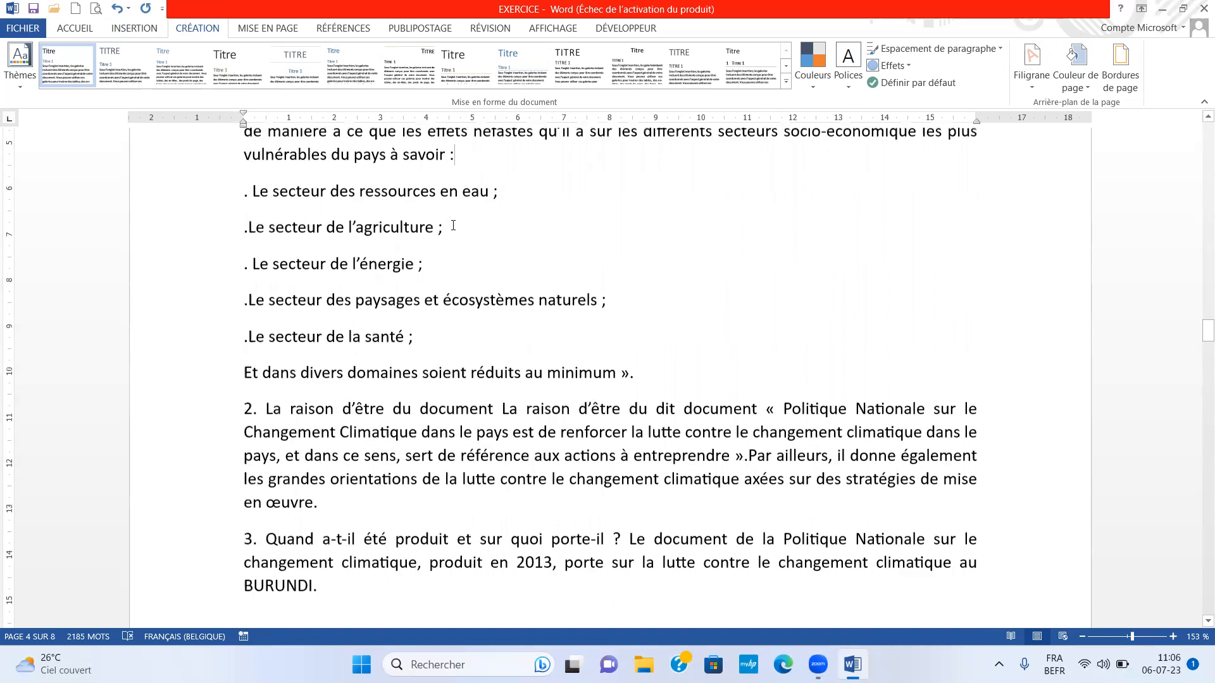
scroll(461, 232, down, 5)
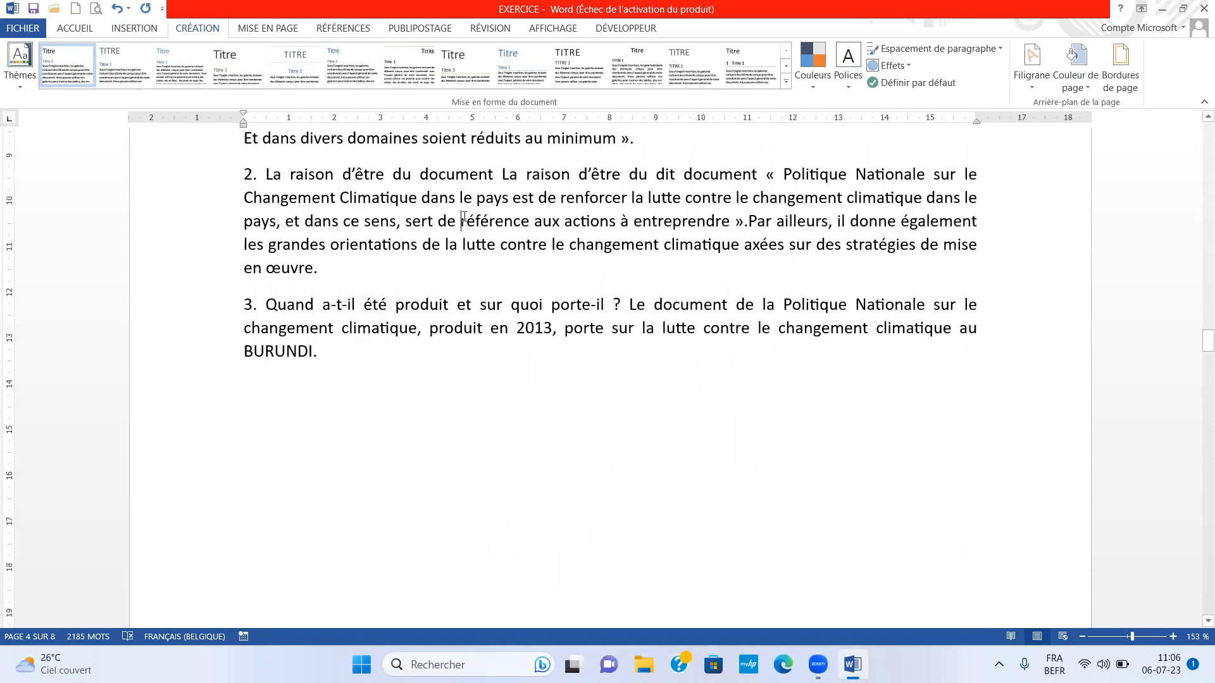
scroll(466, 216, down, 2)
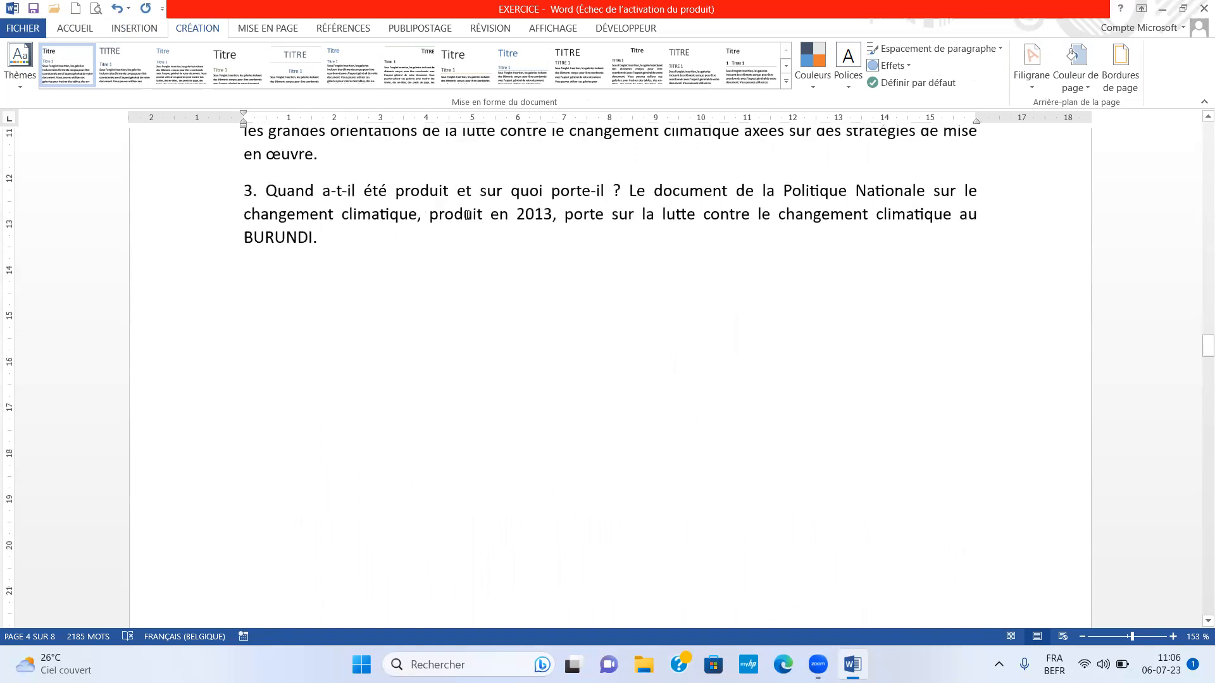
scroll(466, 214, down, 6)
scroll(509, 423, down, 4)
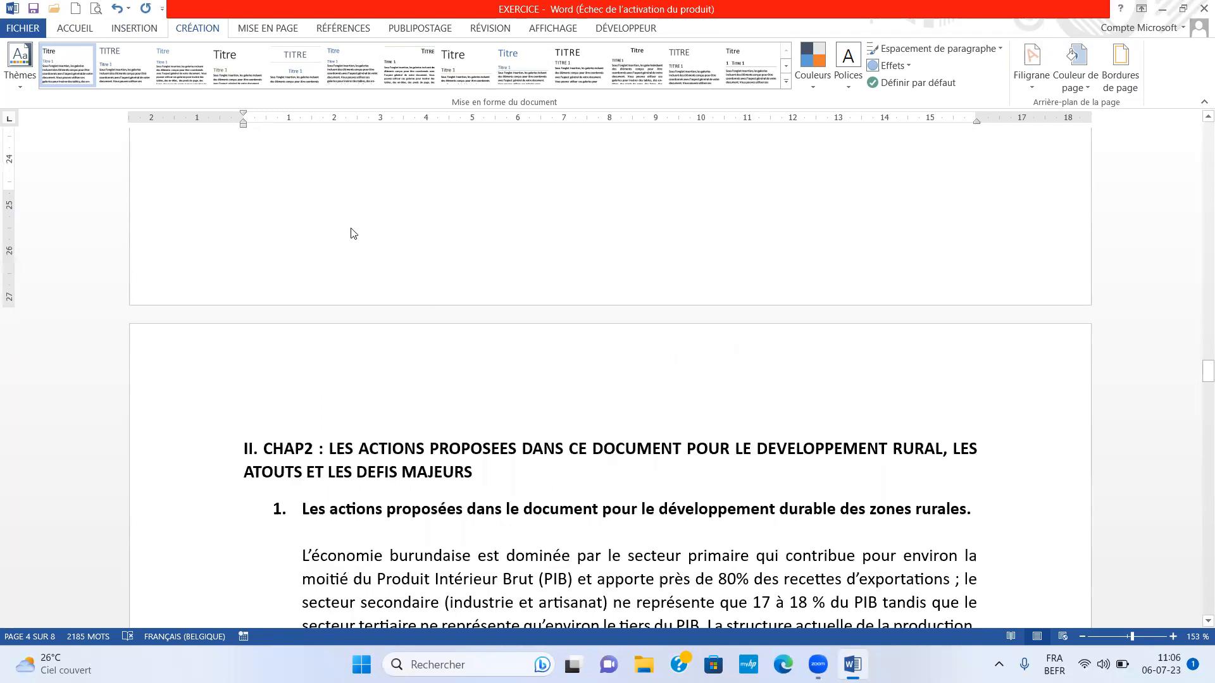
scroll(388, 220, up, 3)
scroll(525, 234, up, 1)
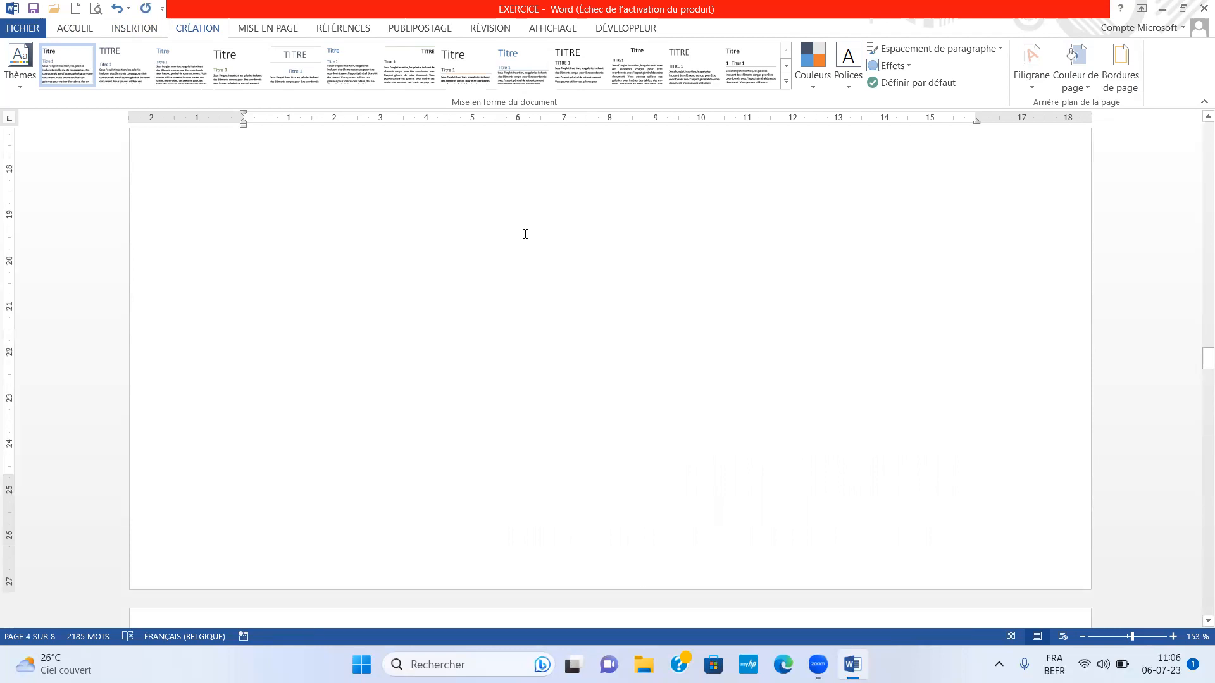
scroll(525, 234, up, 5)
scroll(478, 234, up, 3)
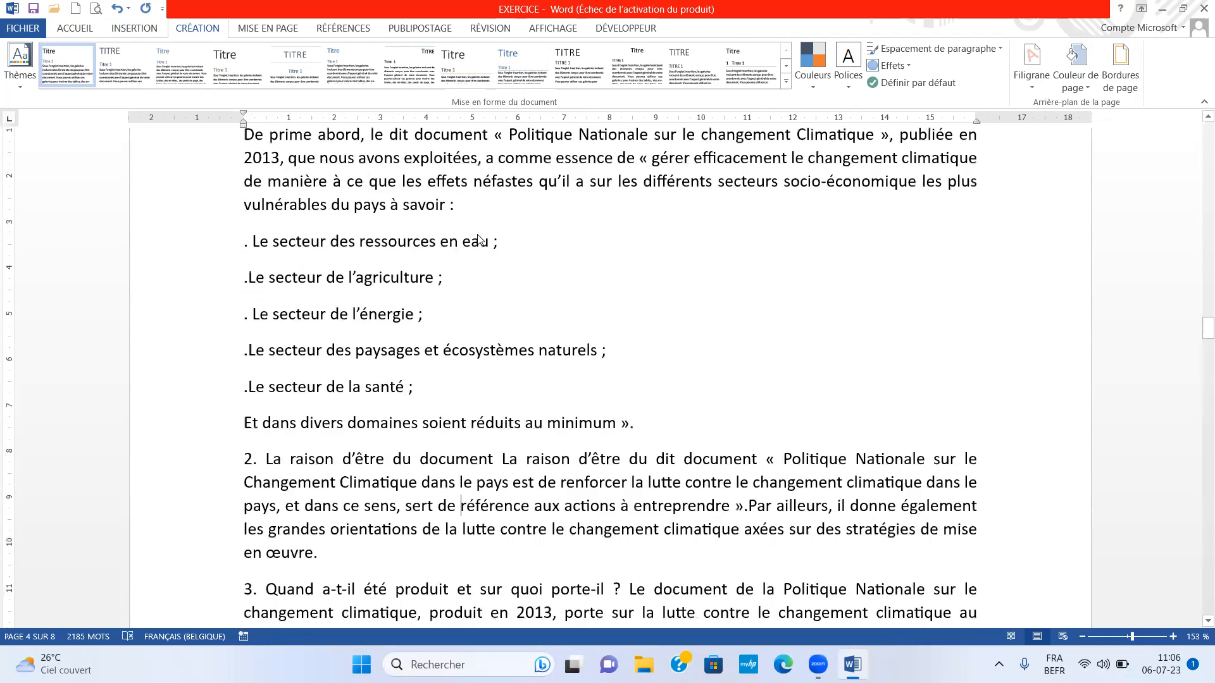
scroll(414, 268, up, 2)
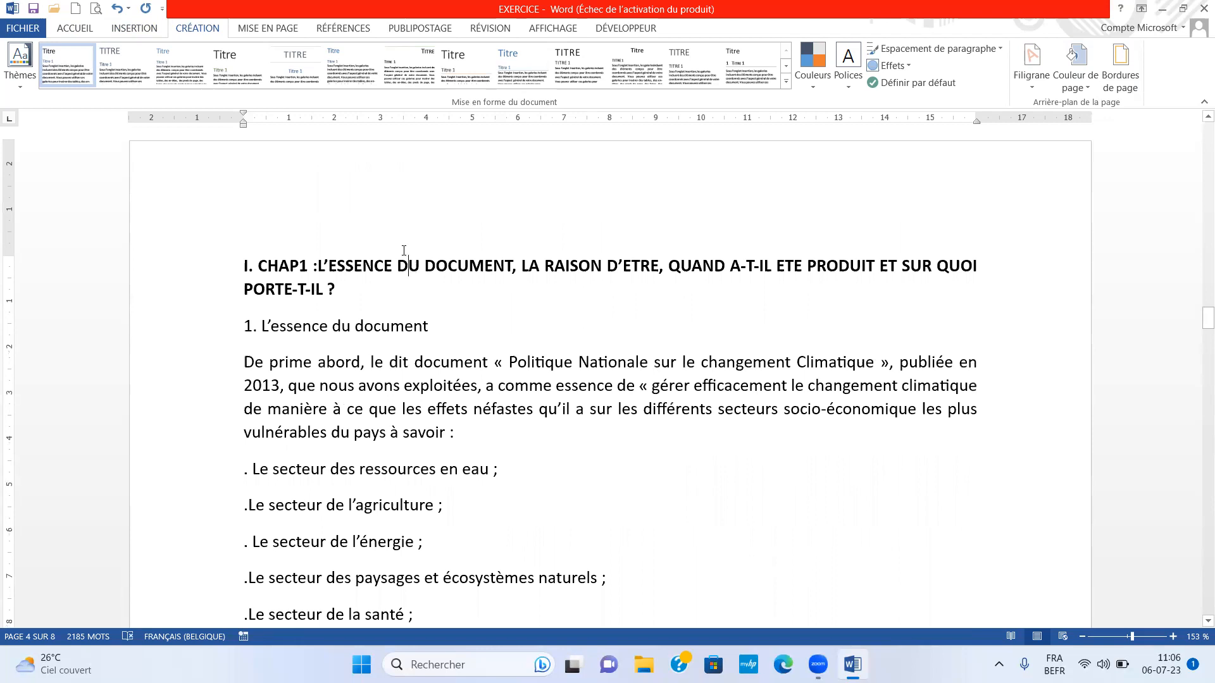
scroll(404, 272, up, 1)
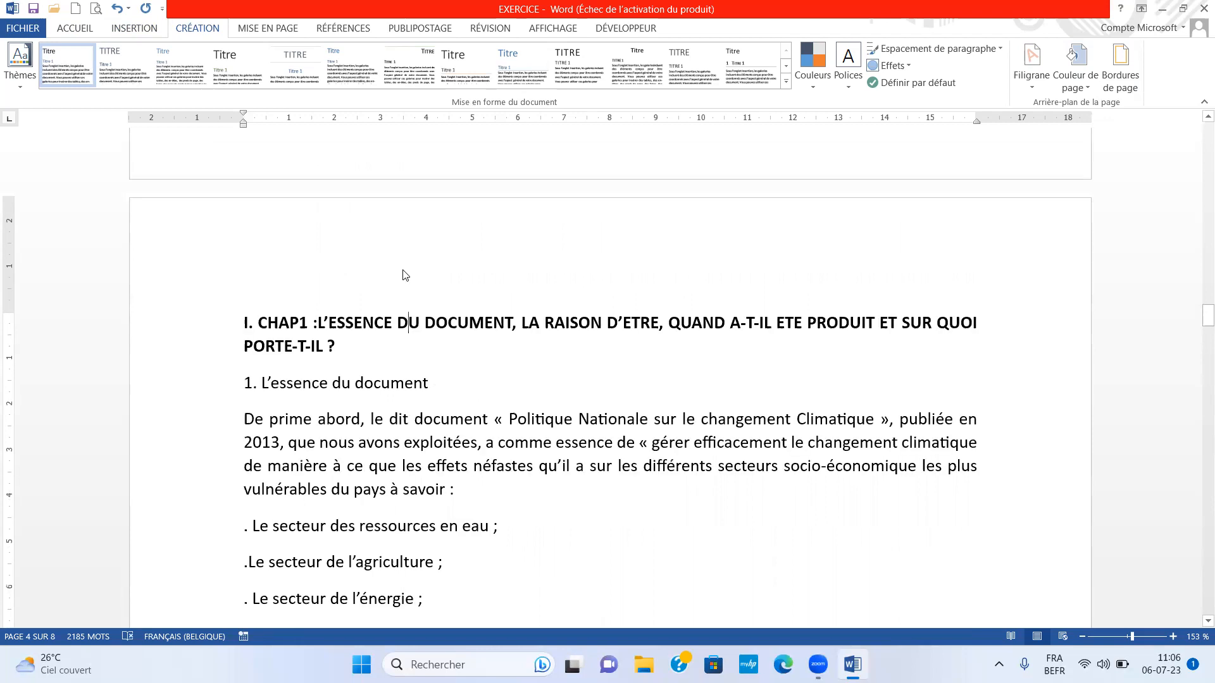
scroll(403, 273, up, 8)
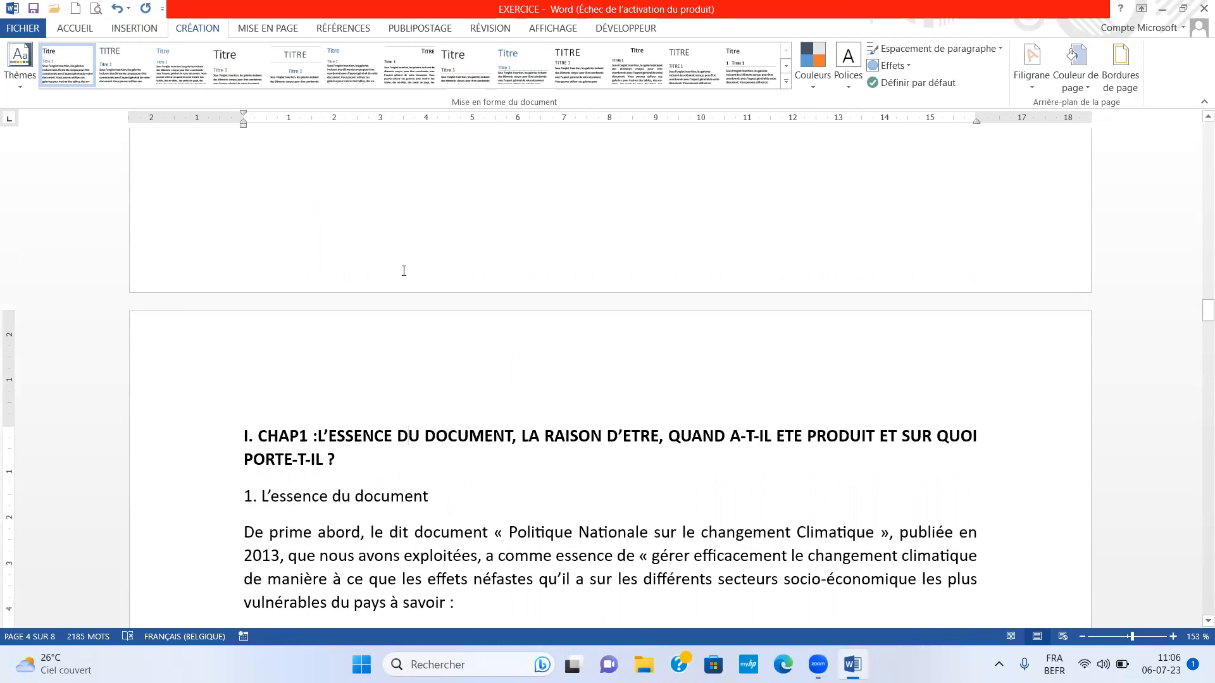
- Examine the page break and section break options, then return to the start of the CONCLUSION text
click(271, 28)
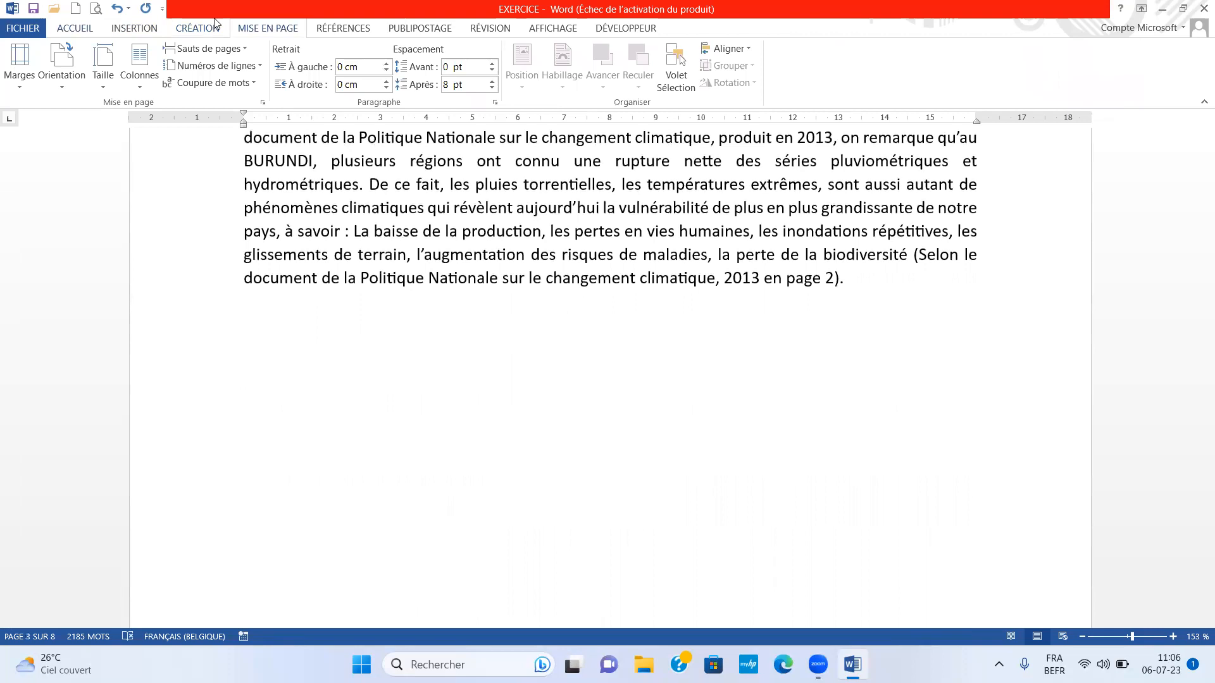
click(243, 49)
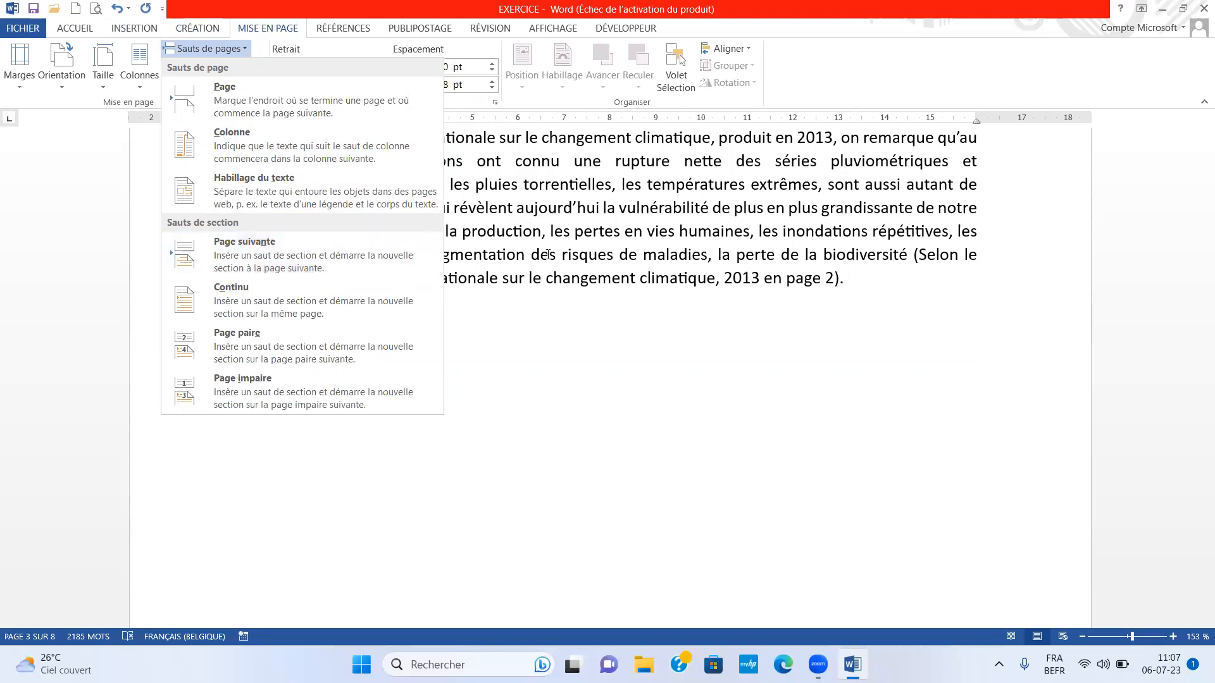
click(327, 241)
scroll(344, 248, up, 3)
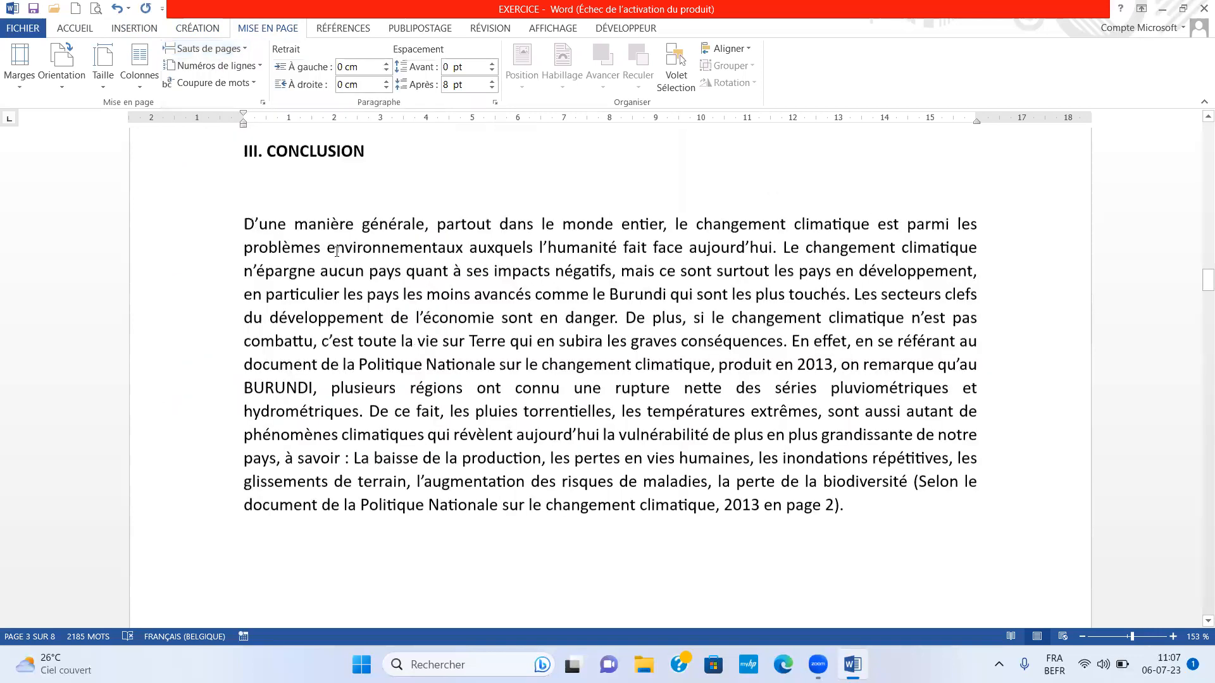
- Examine the page break and section break options with the cursor in the CHAP1 heading after the conclusion
scroll(313, 354, up, 3)
scroll(322, 340, down, 10)
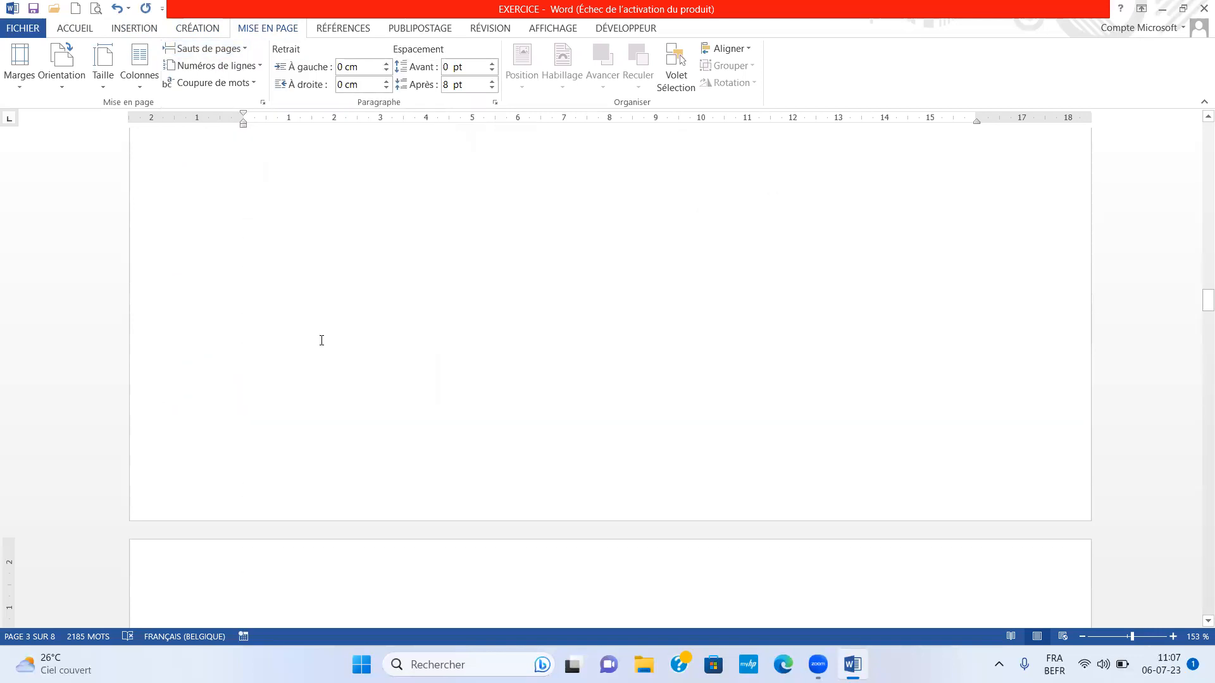
scroll(314, 319, down, 3)
click(314, 320)
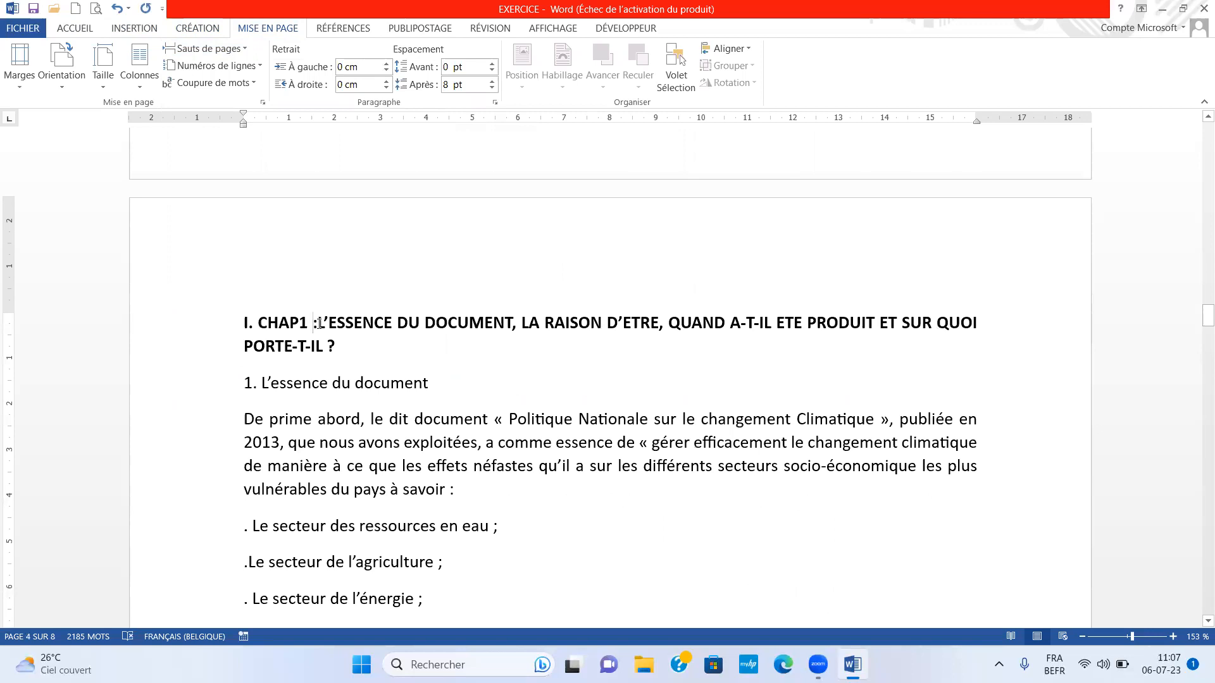
click(247, 49)
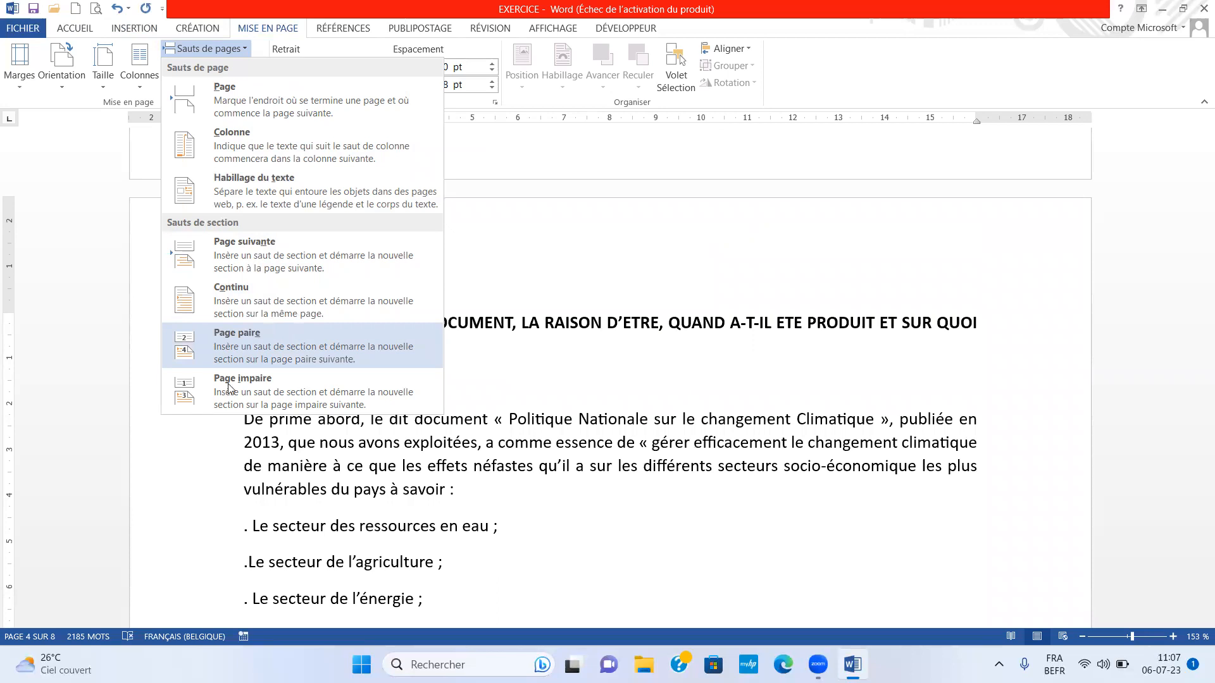
click(529, 324)
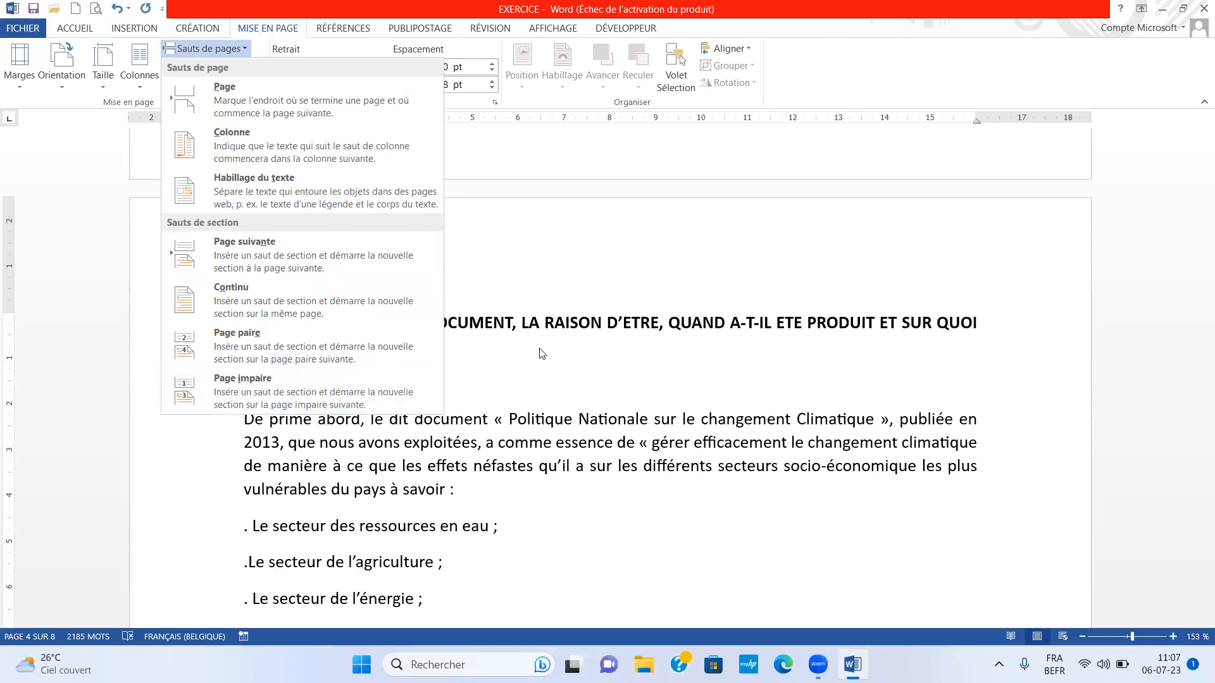
click(556, 333)
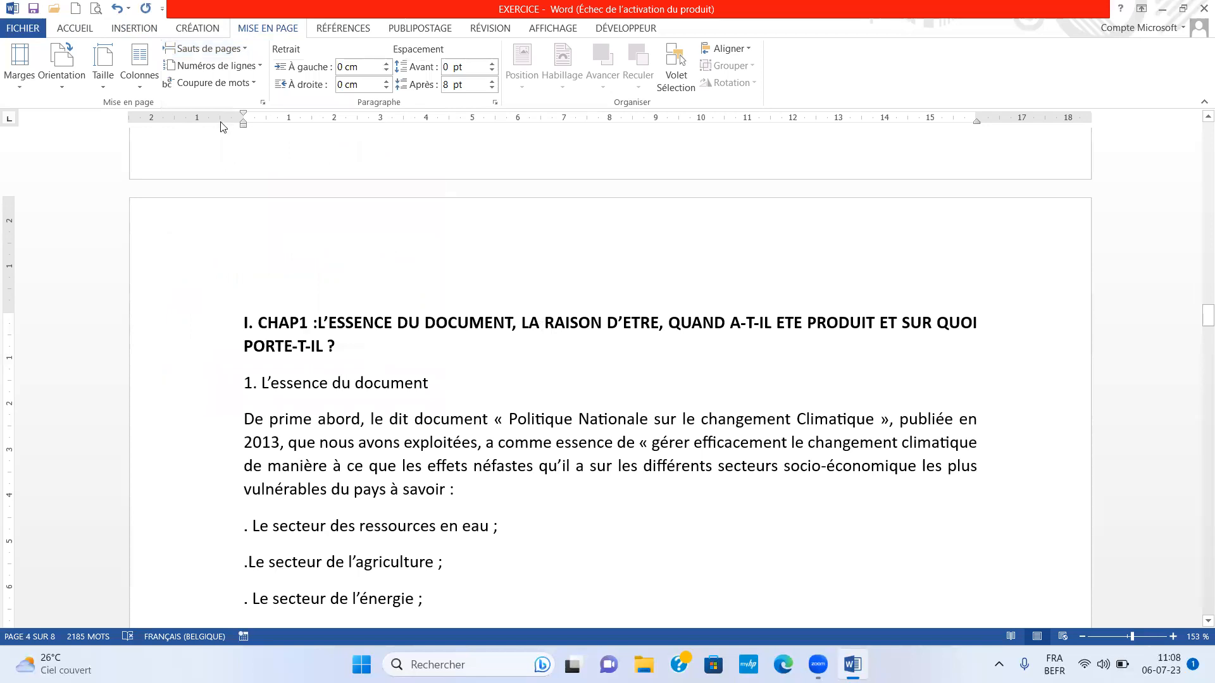
click(246, 55)
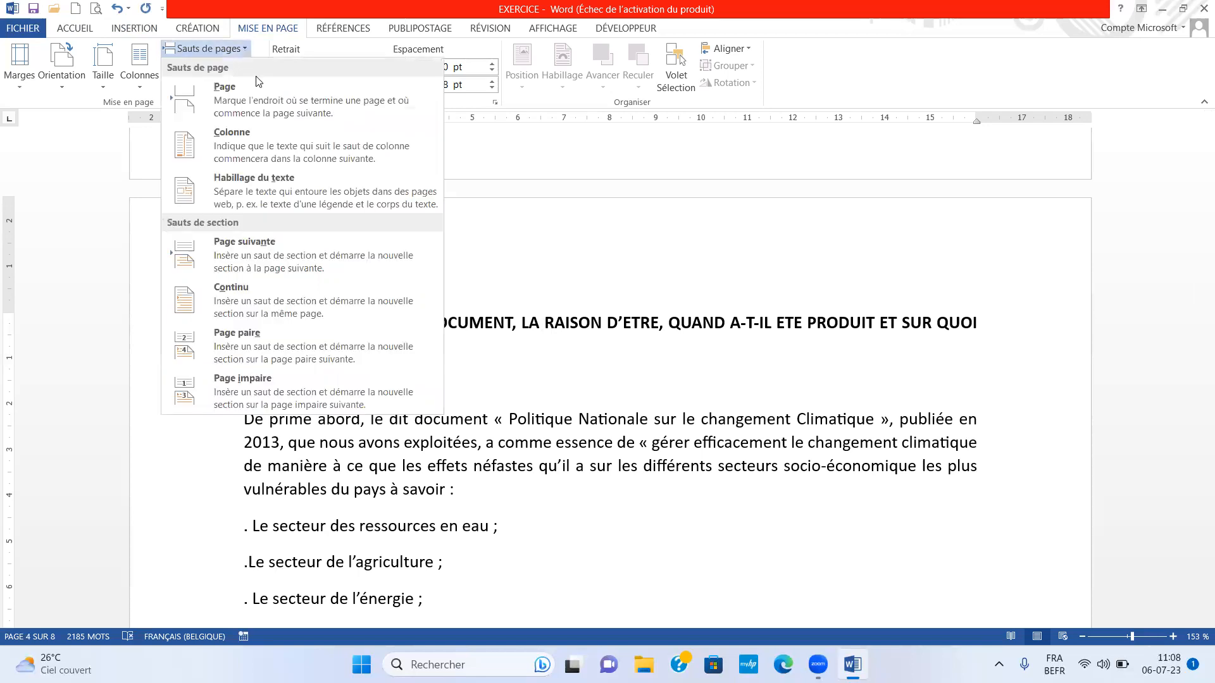
click(576, 328)
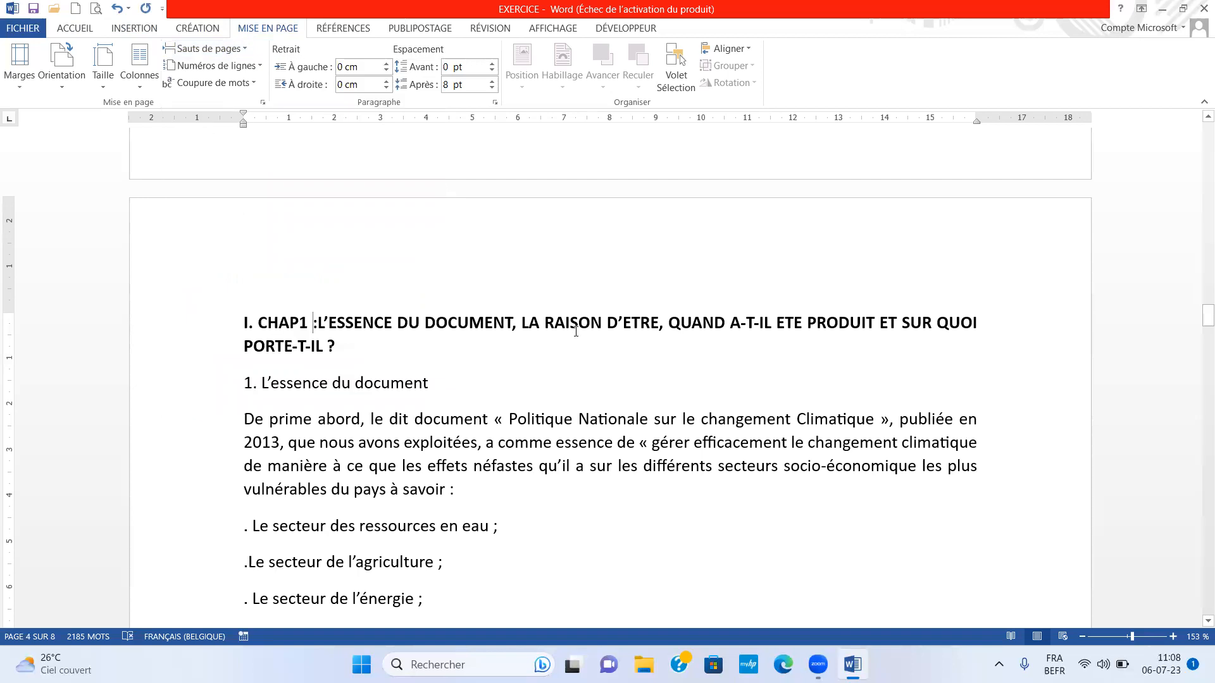
- Correct the misspelled word "Presentation" to "Présentation" on the first page
scroll(478, 348, down, 3)
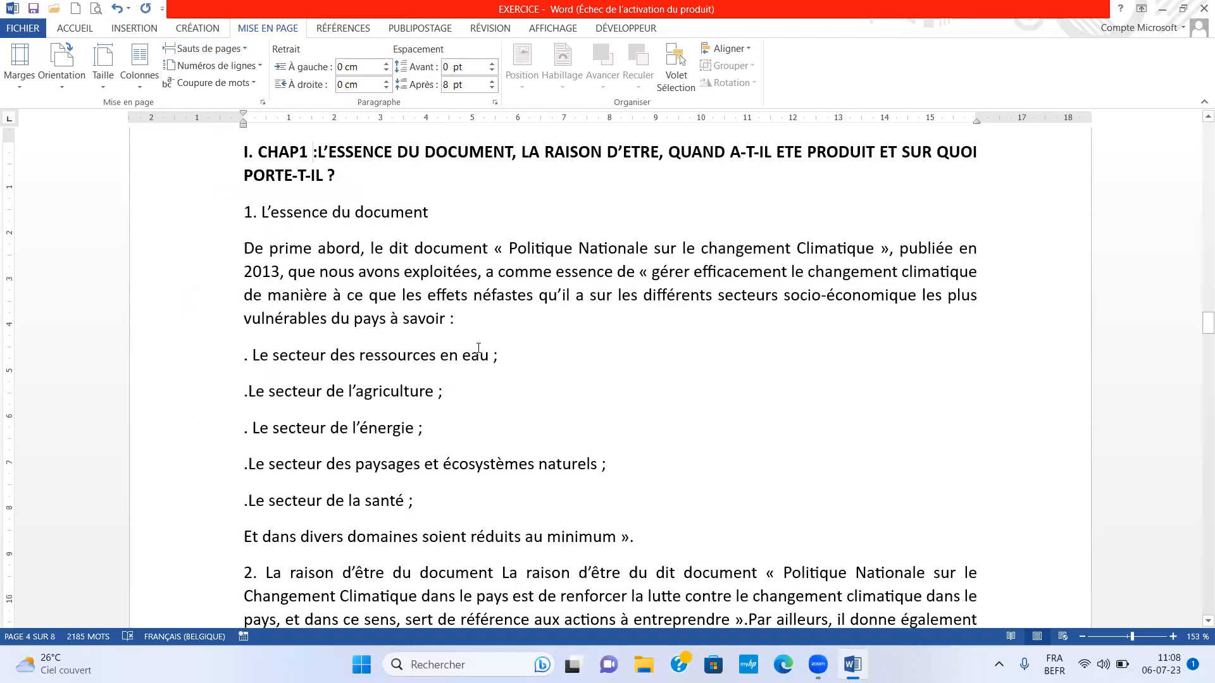
scroll(479, 349, down, 3)
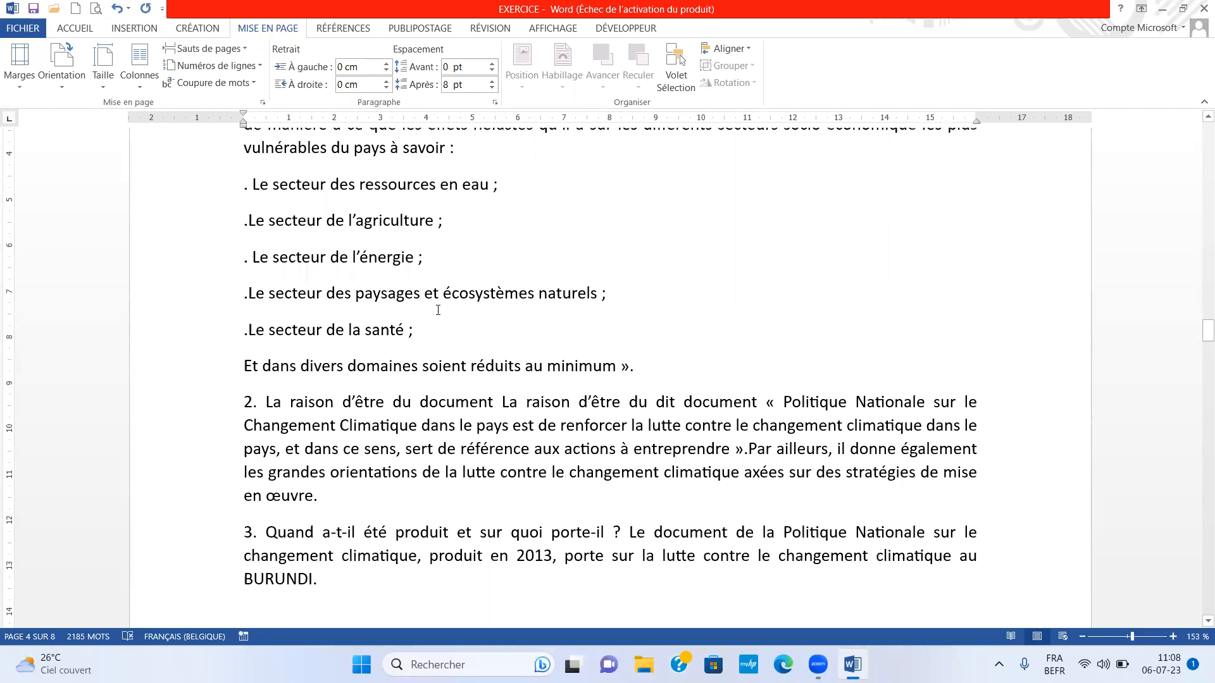
scroll(438, 310, up, 4)
scroll(438, 310, up, 8)
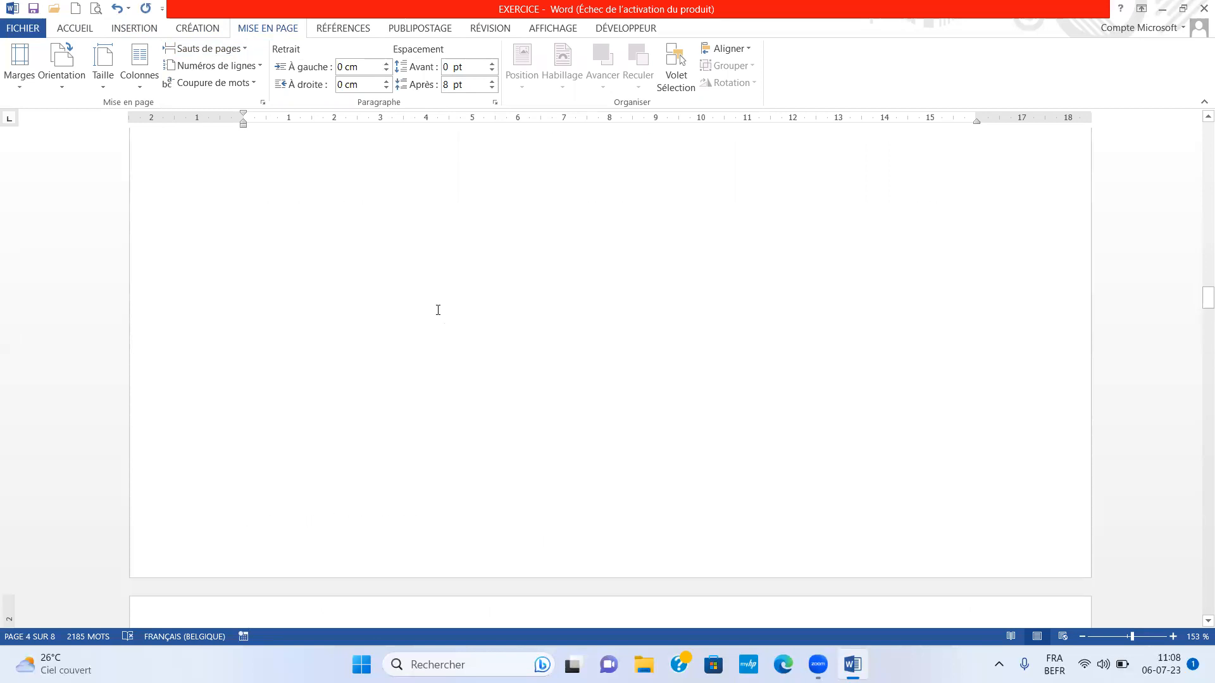
scroll(438, 310, up, 7)
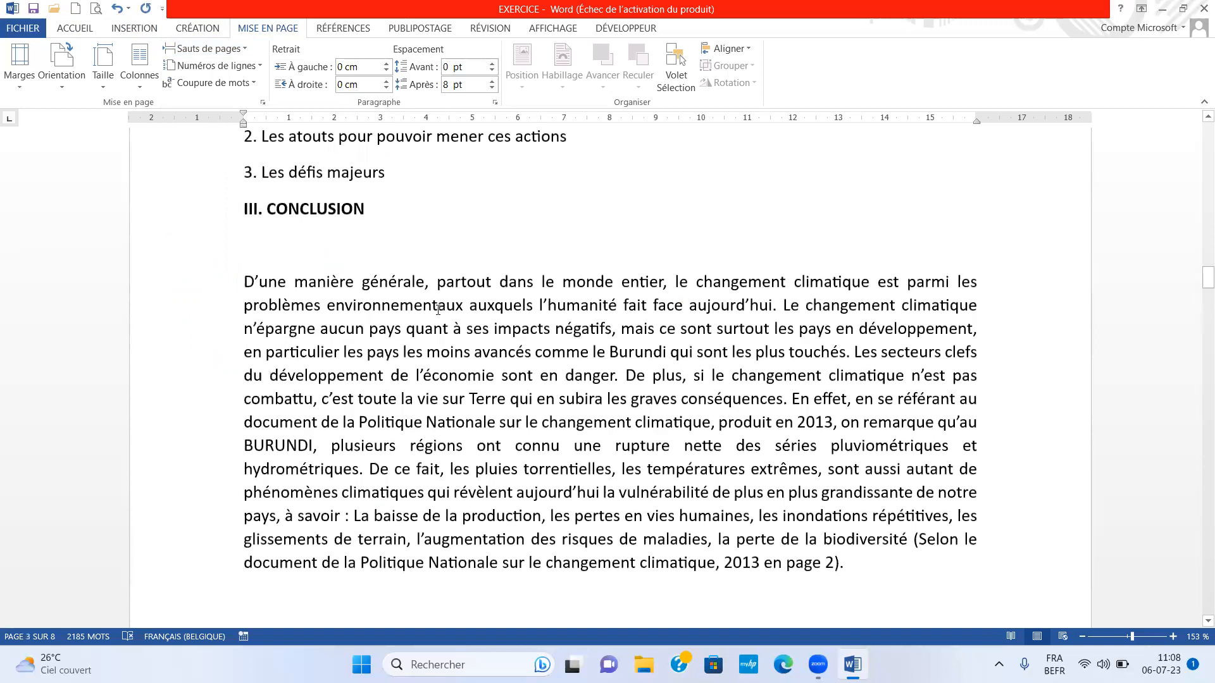
scroll(438, 308, up, 10)
scroll(437, 307, up, 6)
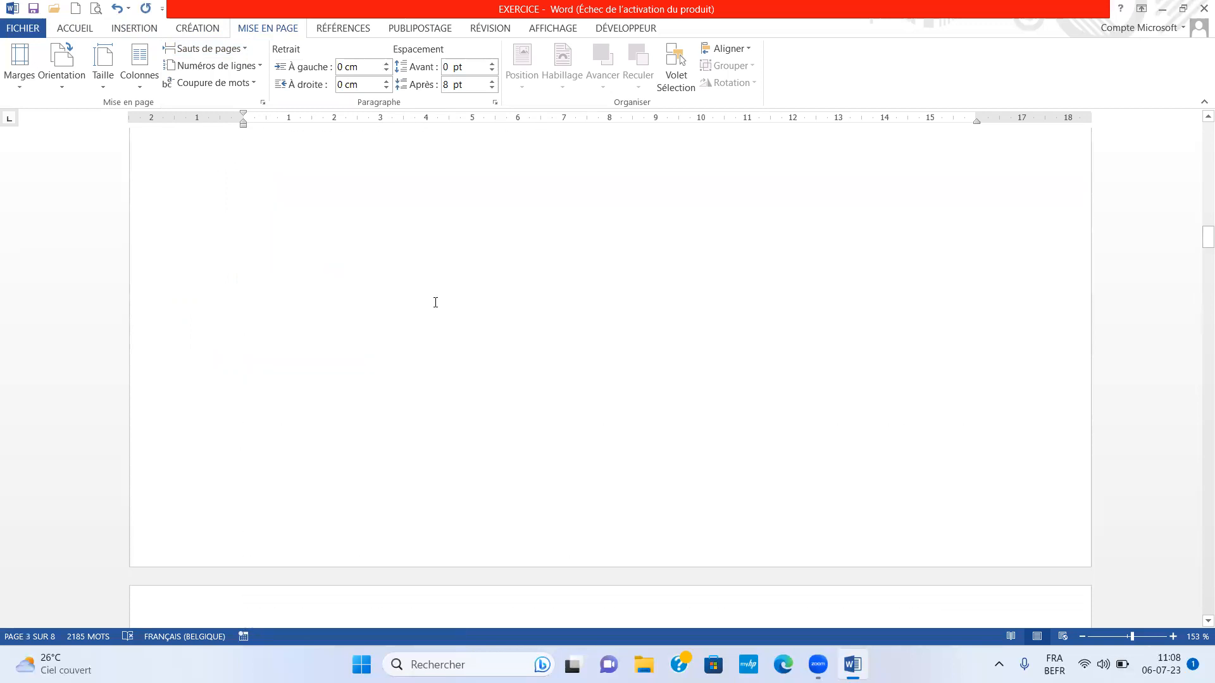
scroll(436, 307, up, 15)
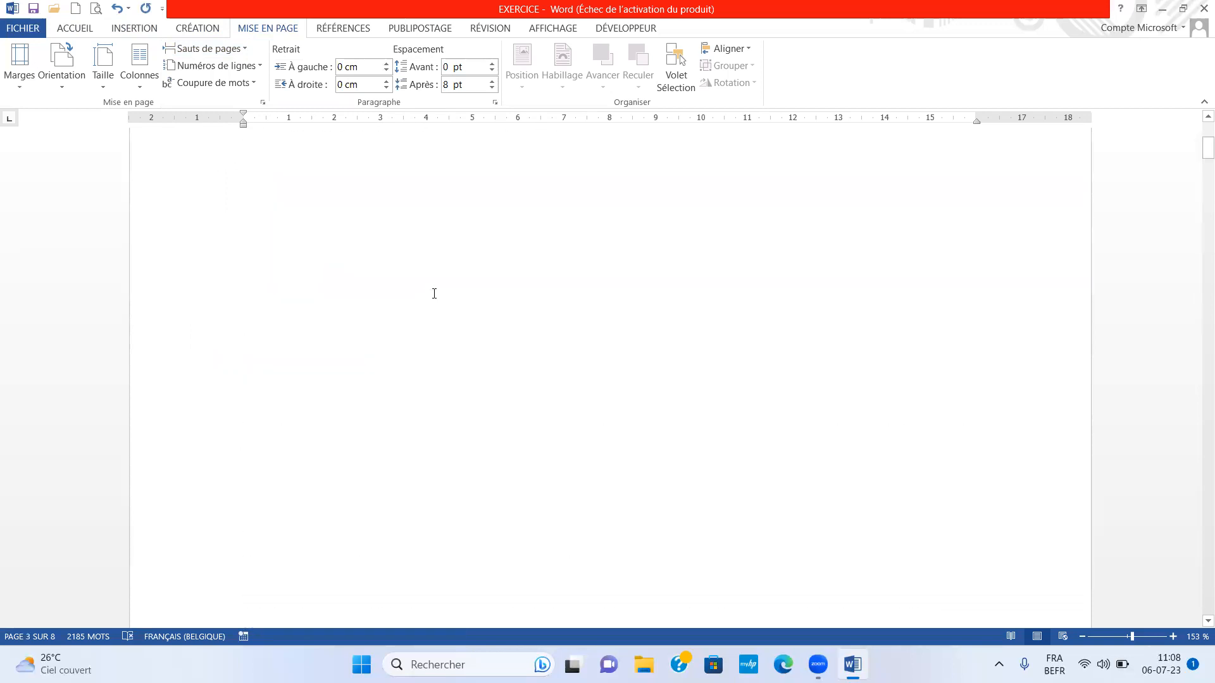
scroll(253, 270, up, 5)
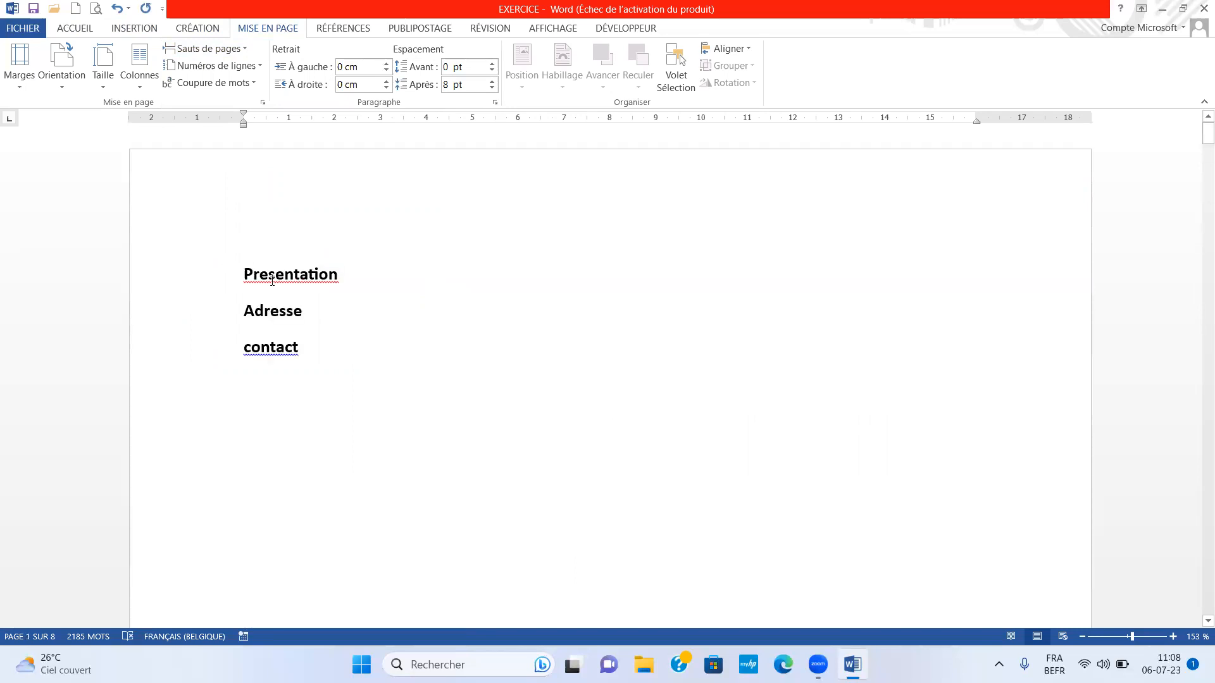
right_click(335, 281)
click(372, 293)
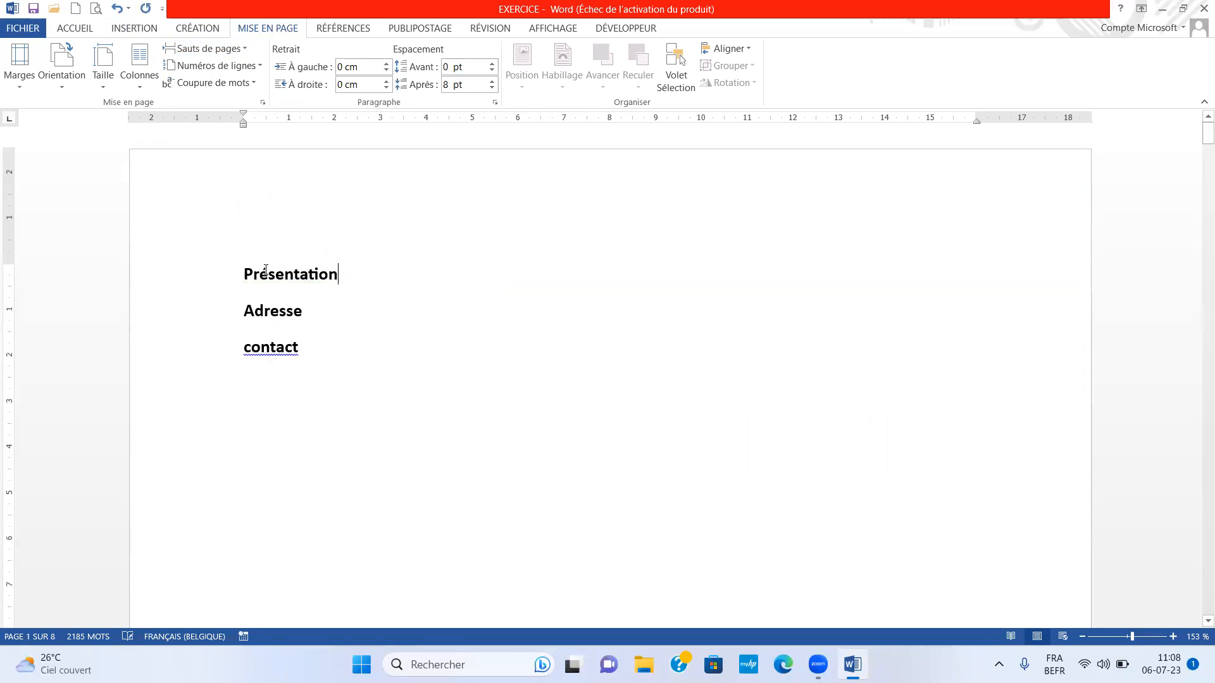
- Examine the cover page's Adresse and contact lines and the blank space down to the second page
scroll(307, 217, down, 2)
scroll(294, 235, up, 2)
click(279, 311)
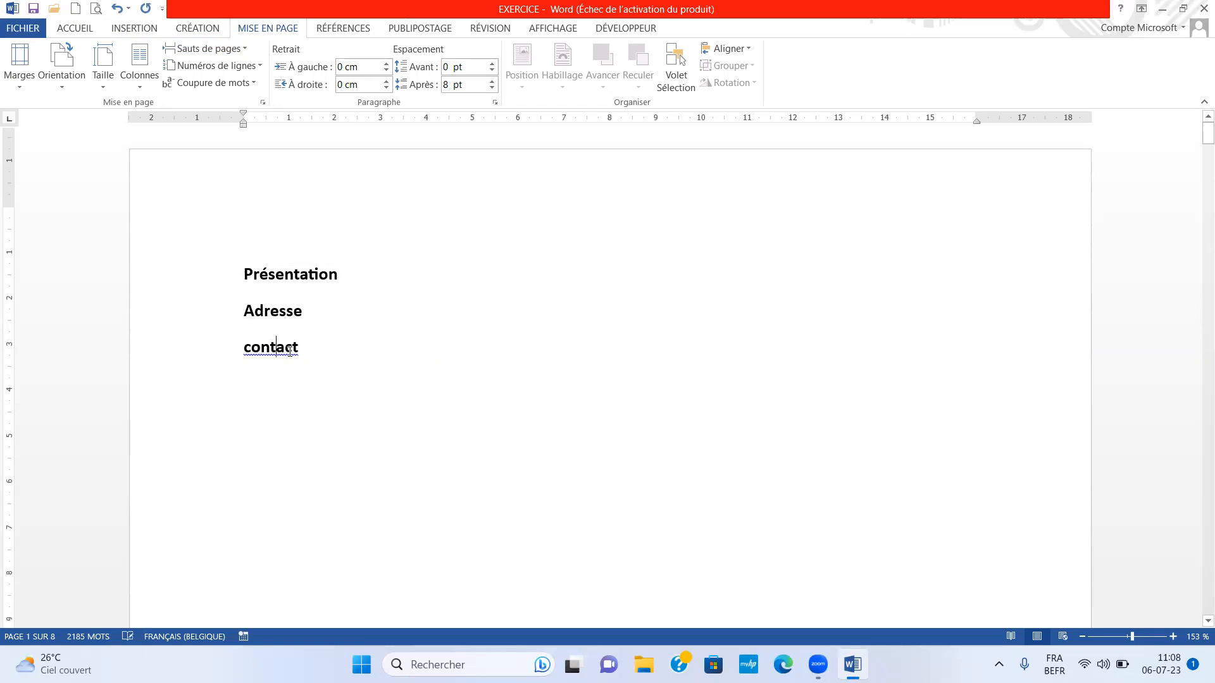
scroll(304, 346, down, 5)
scroll(377, 316, down, 7)
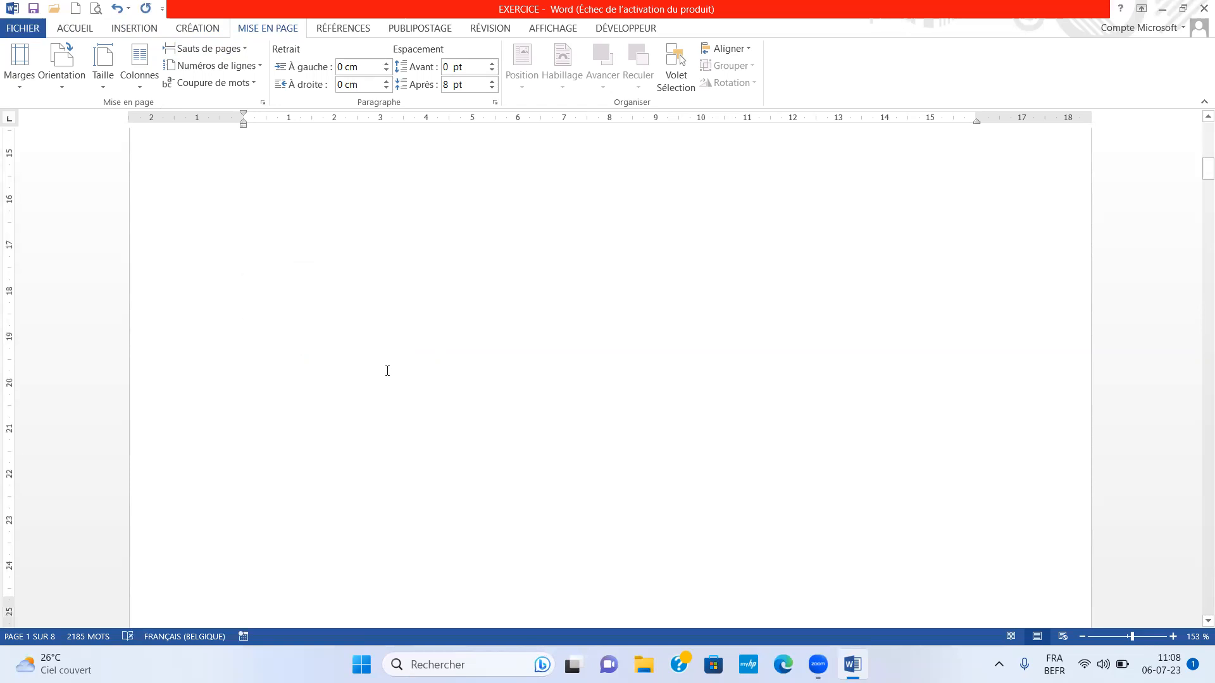
scroll(387, 370, up, 8)
scroll(388, 368, up, 5)
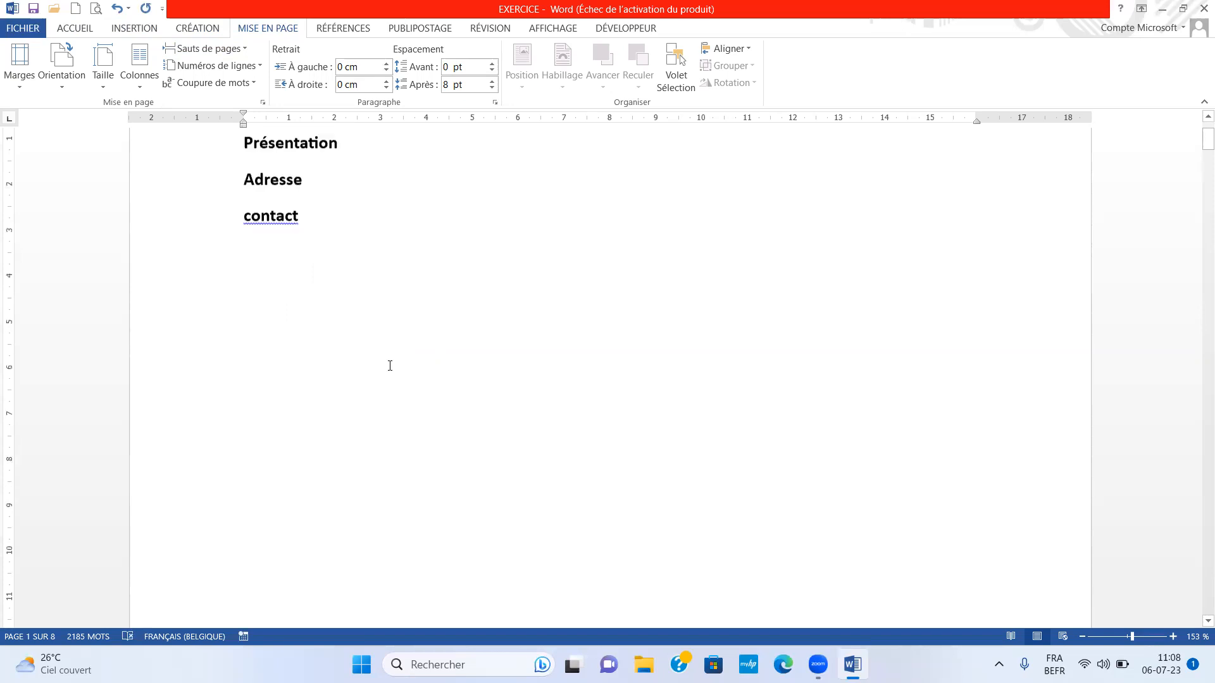
scroll(391, 365, down, 9)
scroll(391, 365, down, 5)
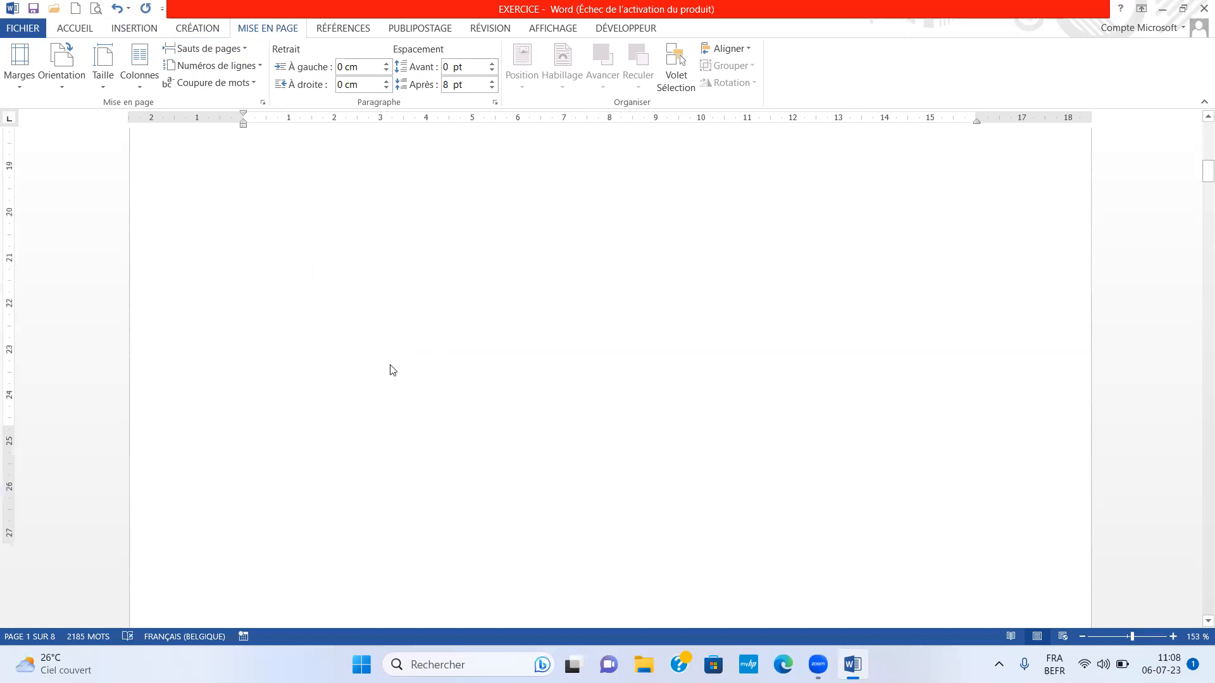
scroll(390, 367, down, 5)
scroll(390, 368, down, 2)
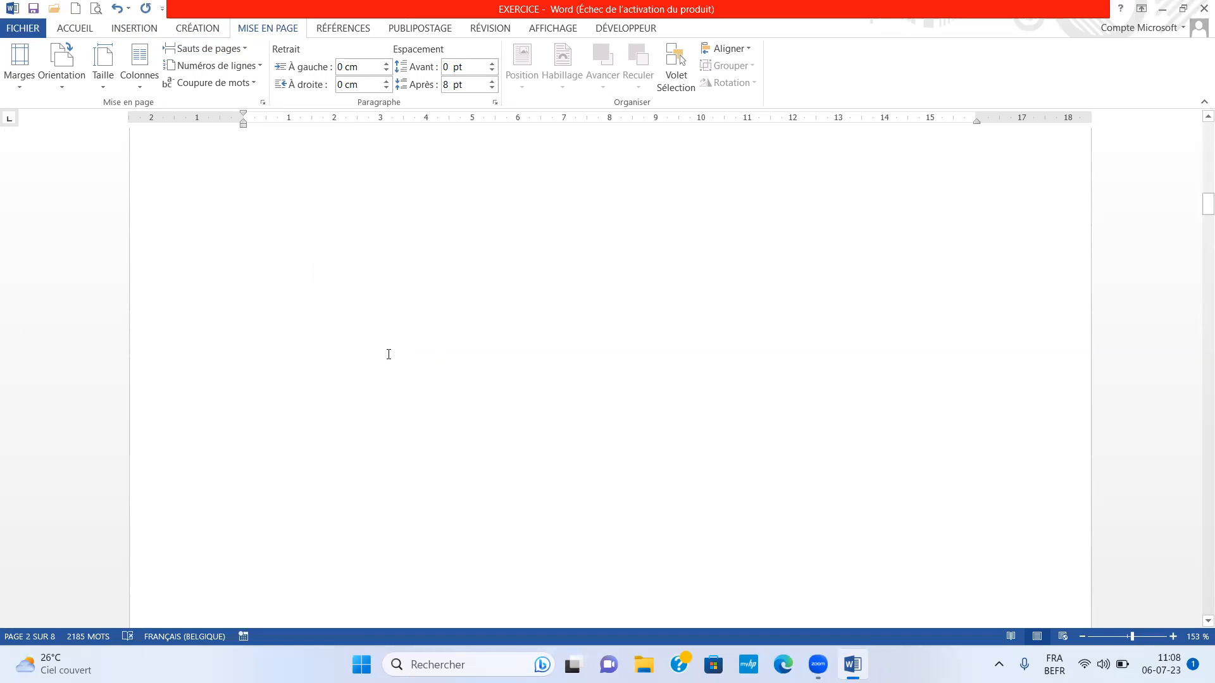
key(ctrl+z)
key(ctrl+z)
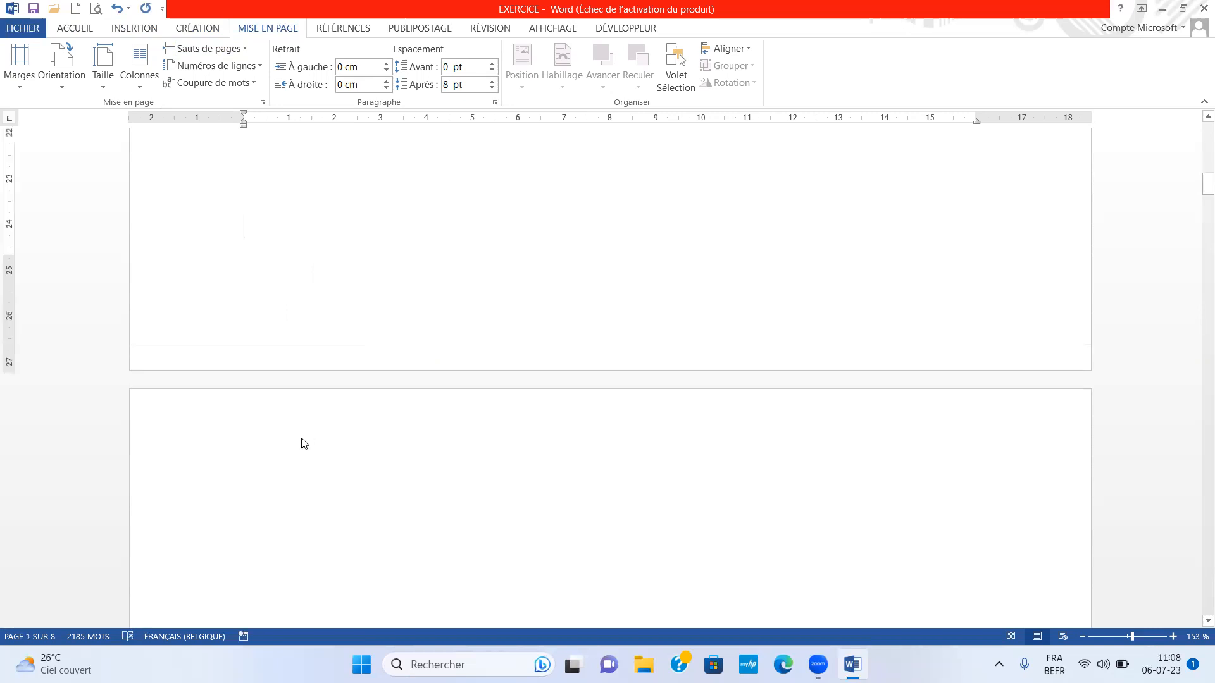
- Delete the empty line above the INTRODUCTION heading in the outline on page 3
click(302, 441)
scroll(307, 437, down, 13)
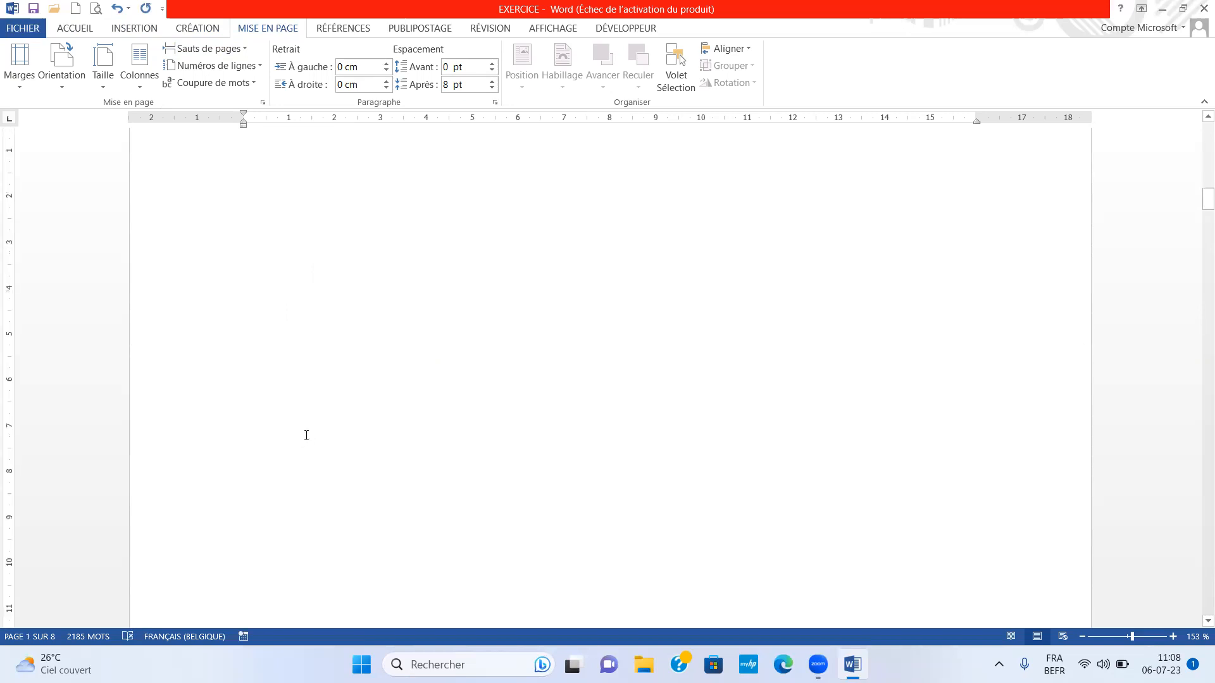
scroll(310, 437, down, 5)
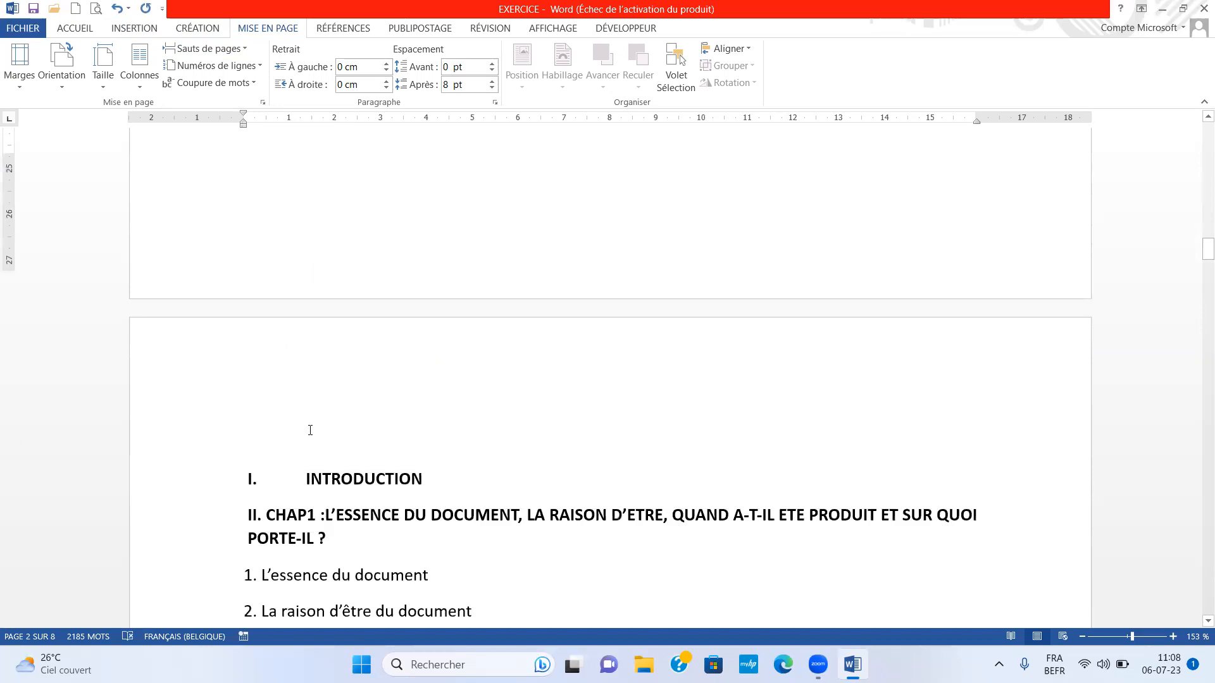
click(277, 412)
key(BackSpace)
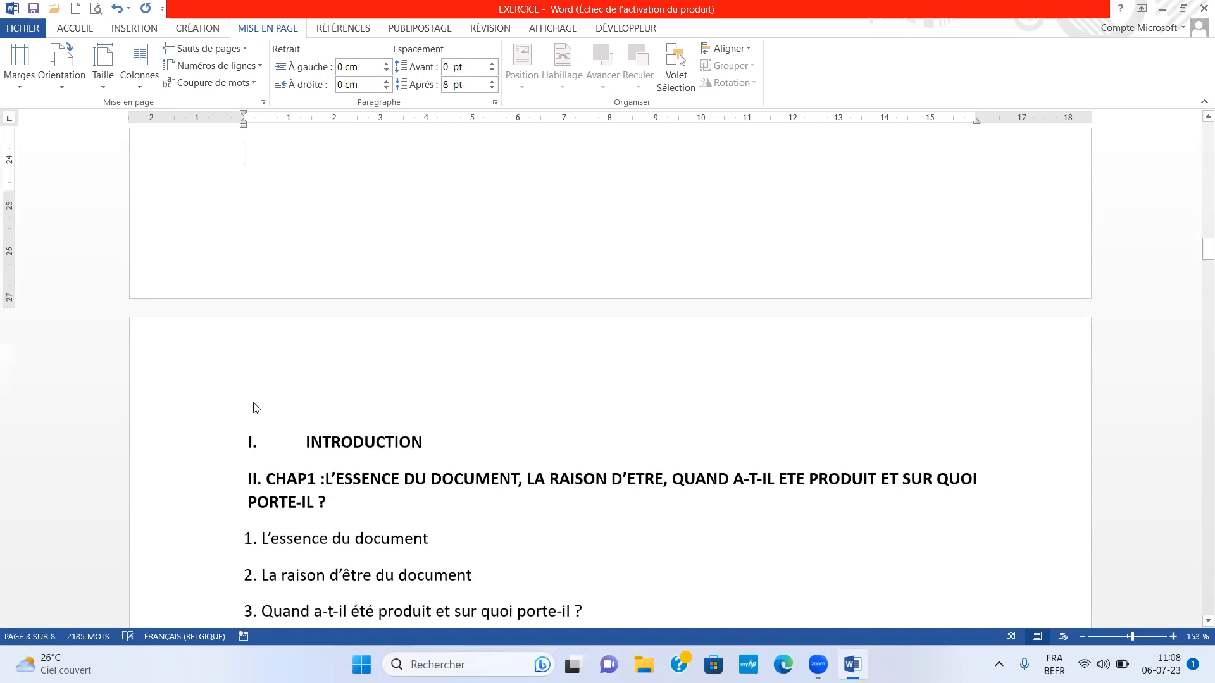
click(295, 427)
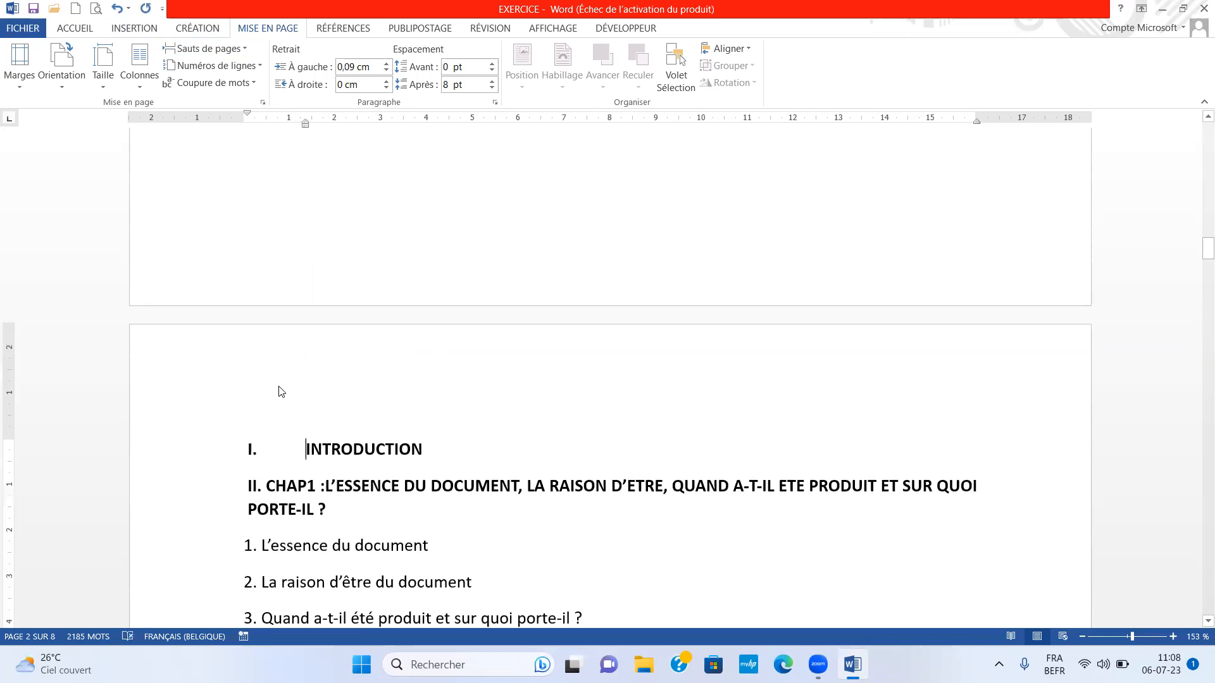
- Push the CHAP1 heading onto the next page so it sits directly above "1. L'essence du document"
scroll(347, 334, down, 3)
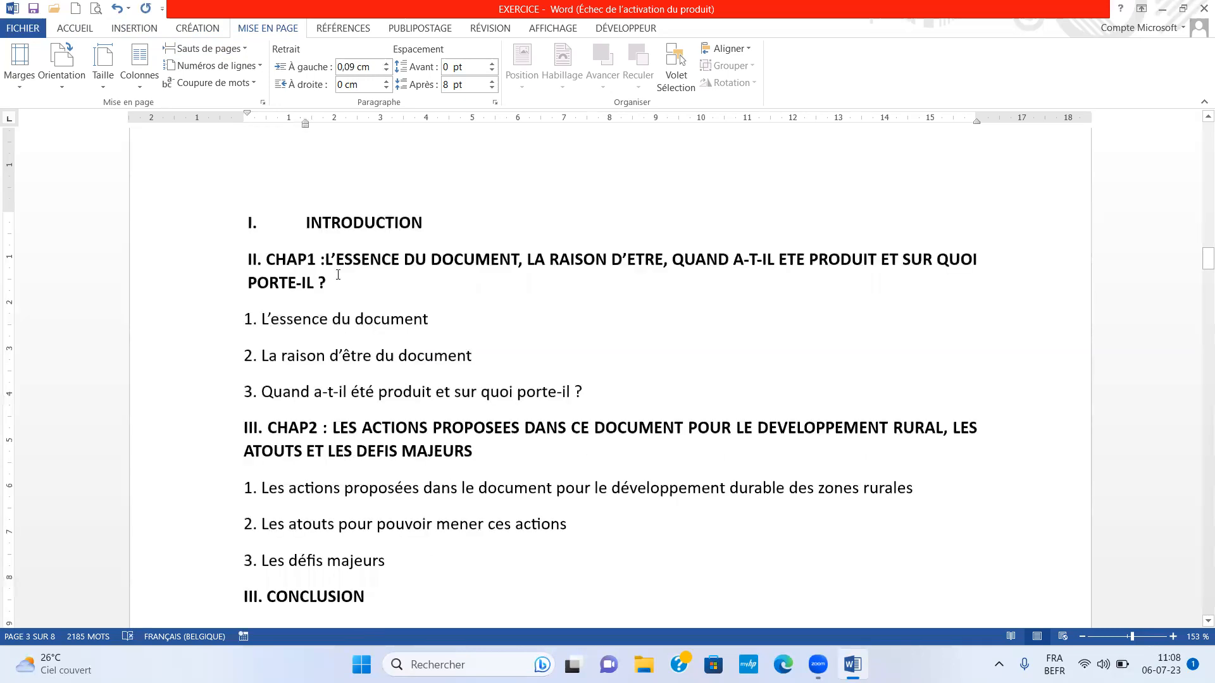
scroll(307, 255, down, 4)
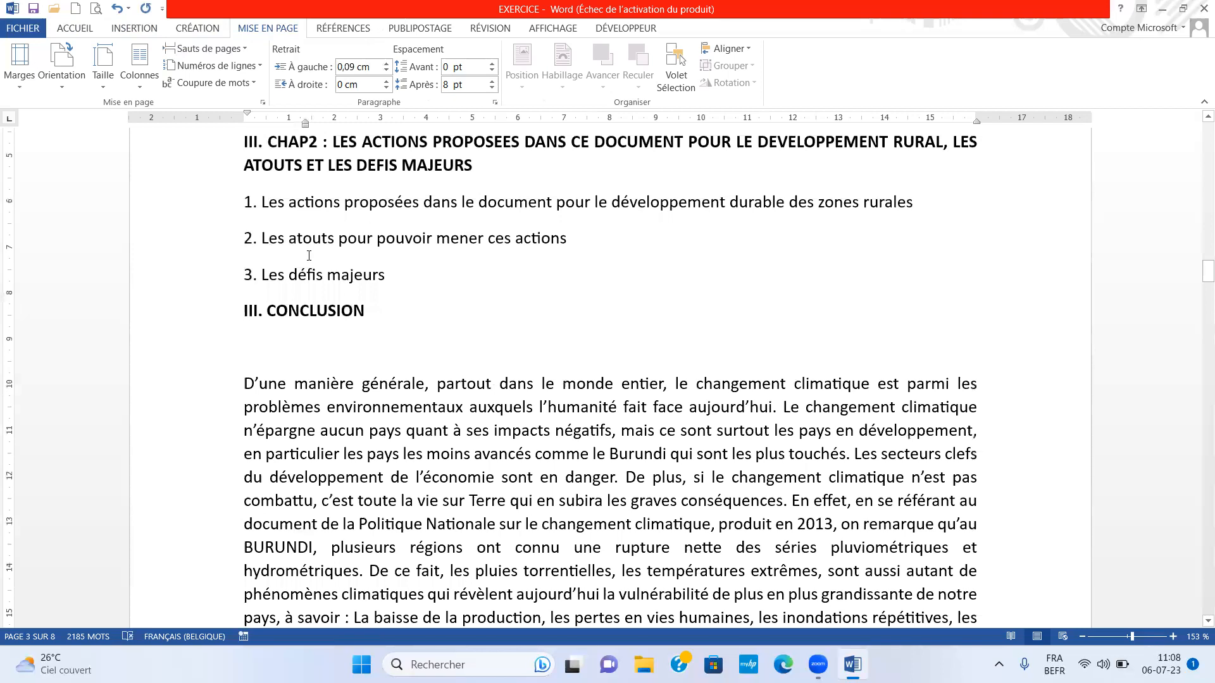
scroll(309, 255, down, 1)
scroll(313, 255, down, 4)
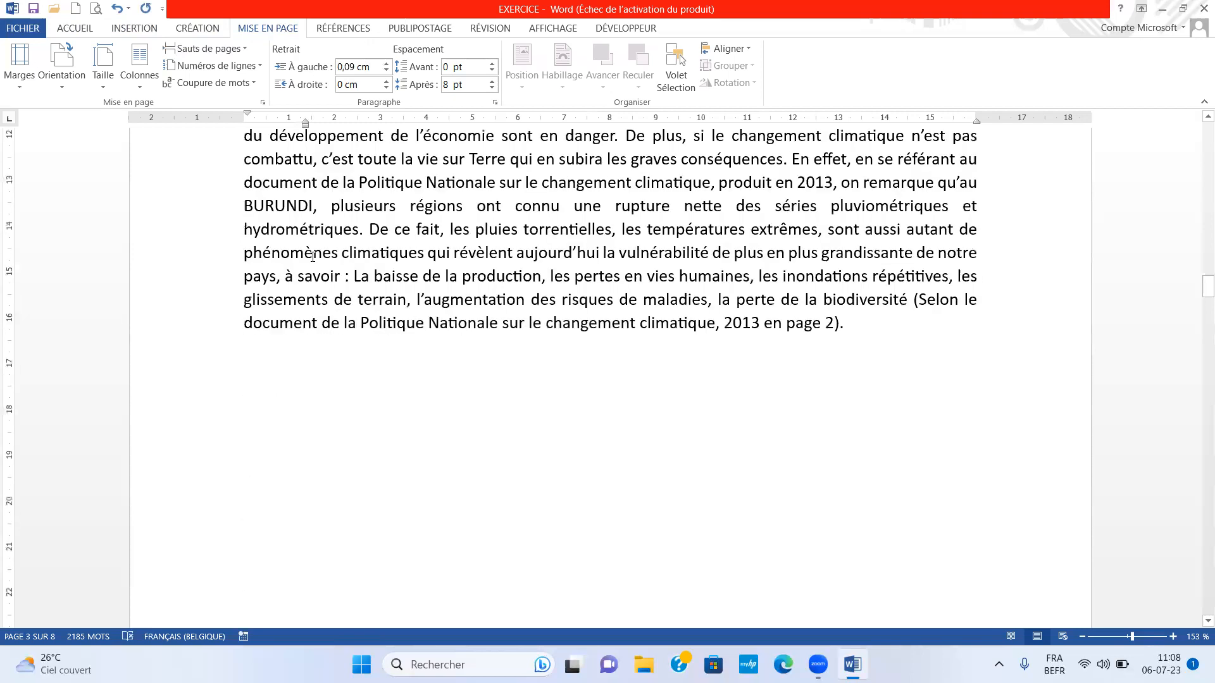
scroll(316, 260, down, 3)
scroll(315, 261, down, 4)
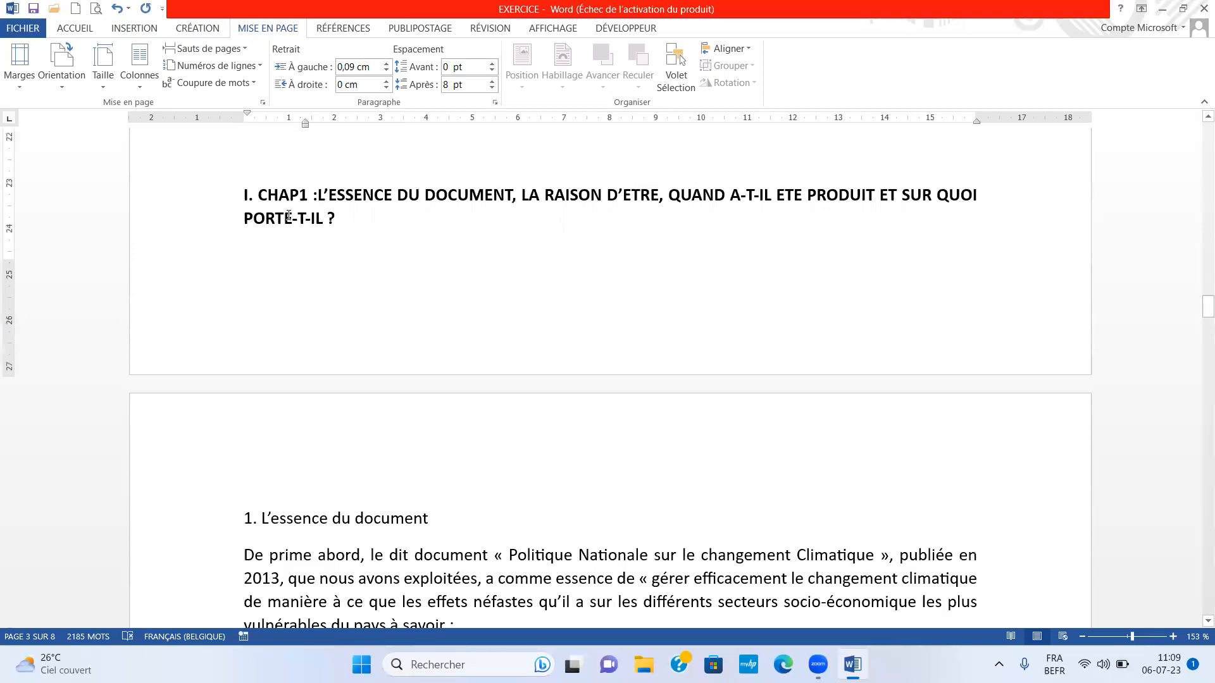
click(257, 169)
key(ctrl+Return)
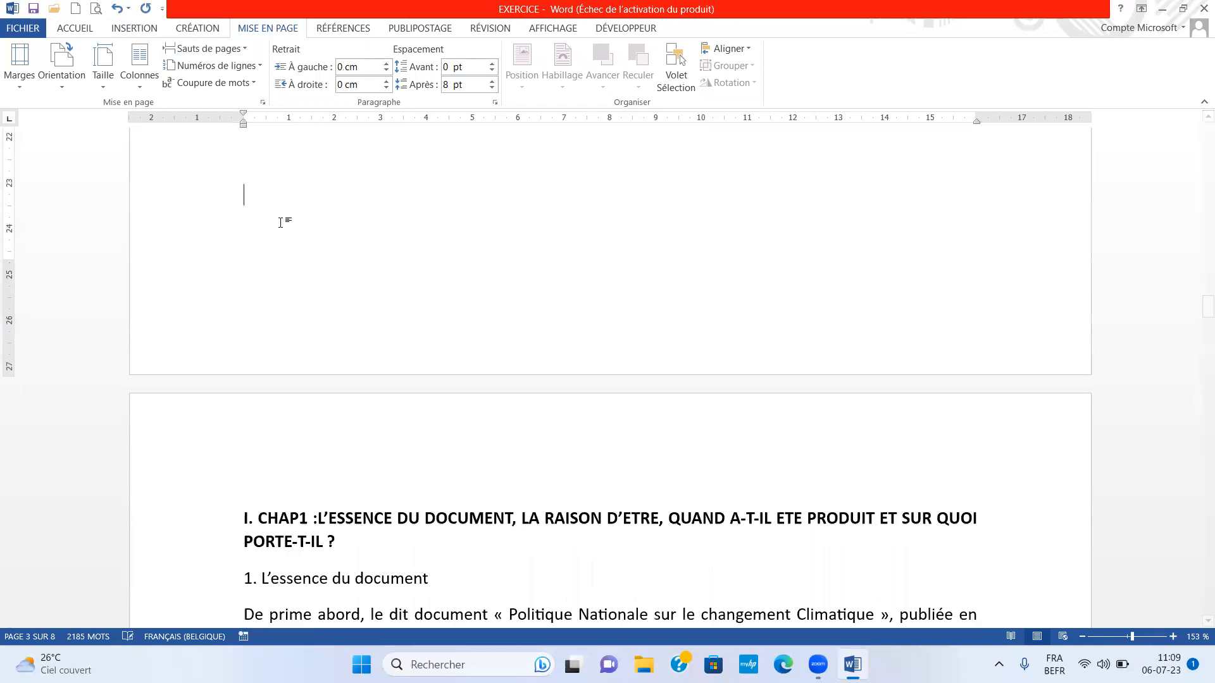
- Review the pages from the CHAP1 heading back up to the "Présentation" line on the cover page
scroll(310, 305, up, 8)
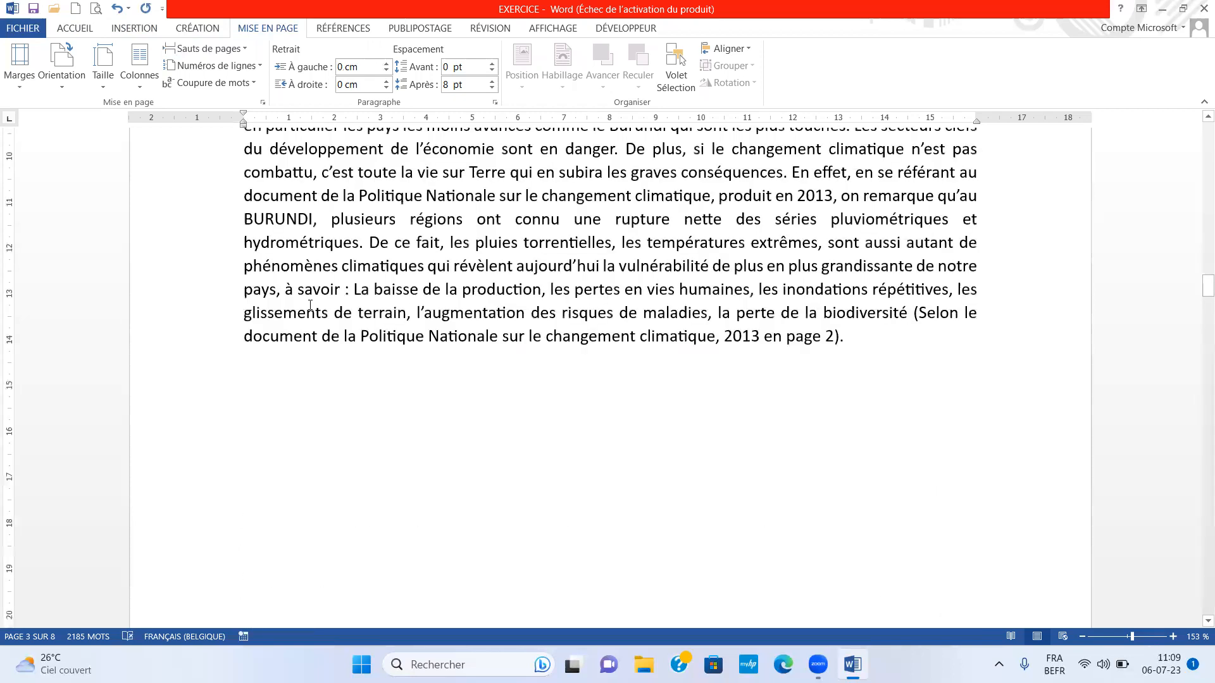
scroll(310, 305, up, 5)
scroll(311, 304, up, 8)
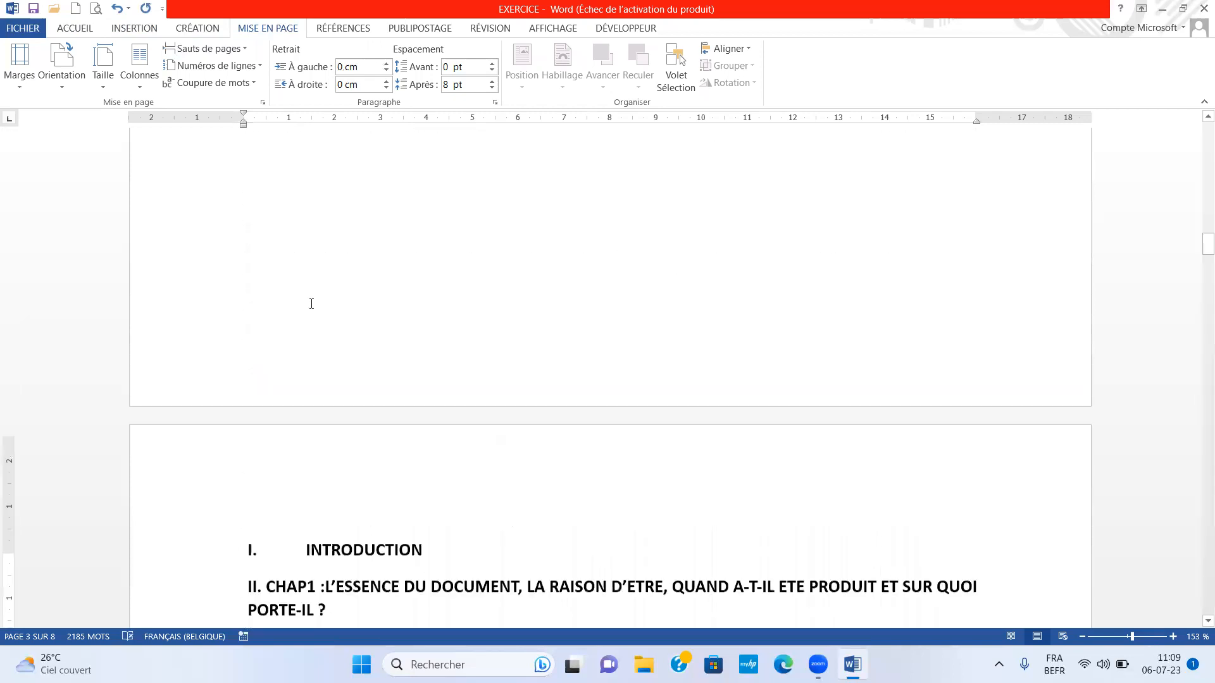
scroll(313, 304, up, 5)
scroll(312, 303, up, 5)
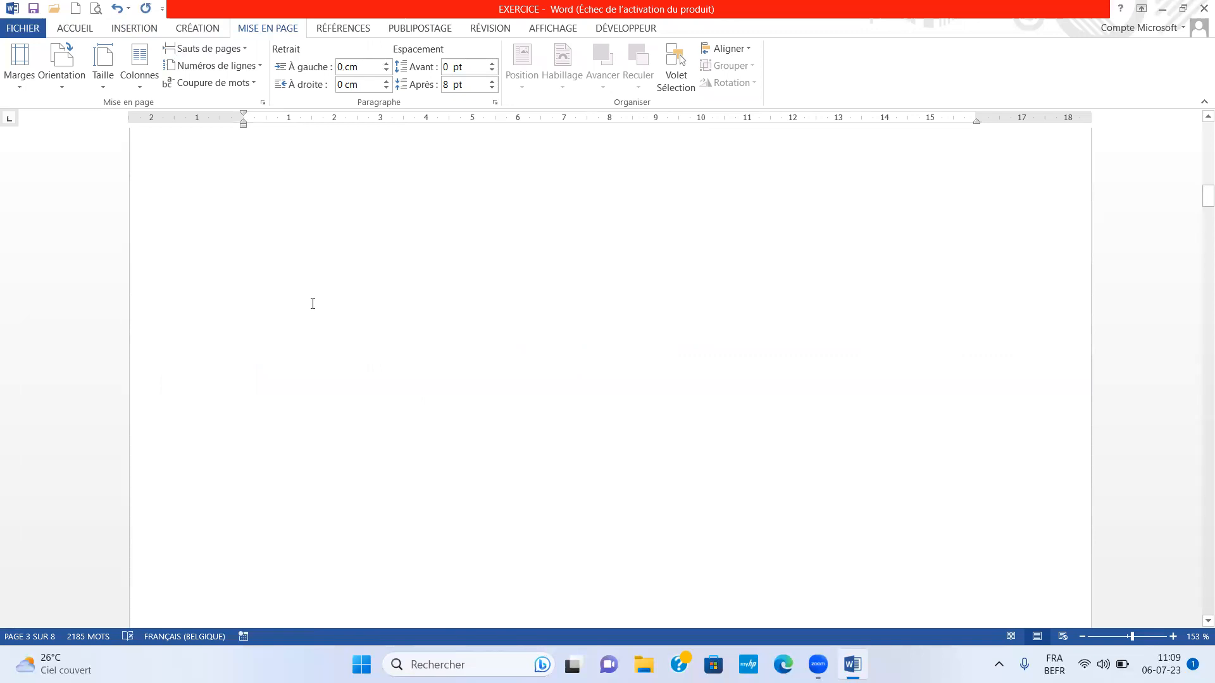
scroll(313, 304, up, 5)
scroll(317, 301, up, 5)
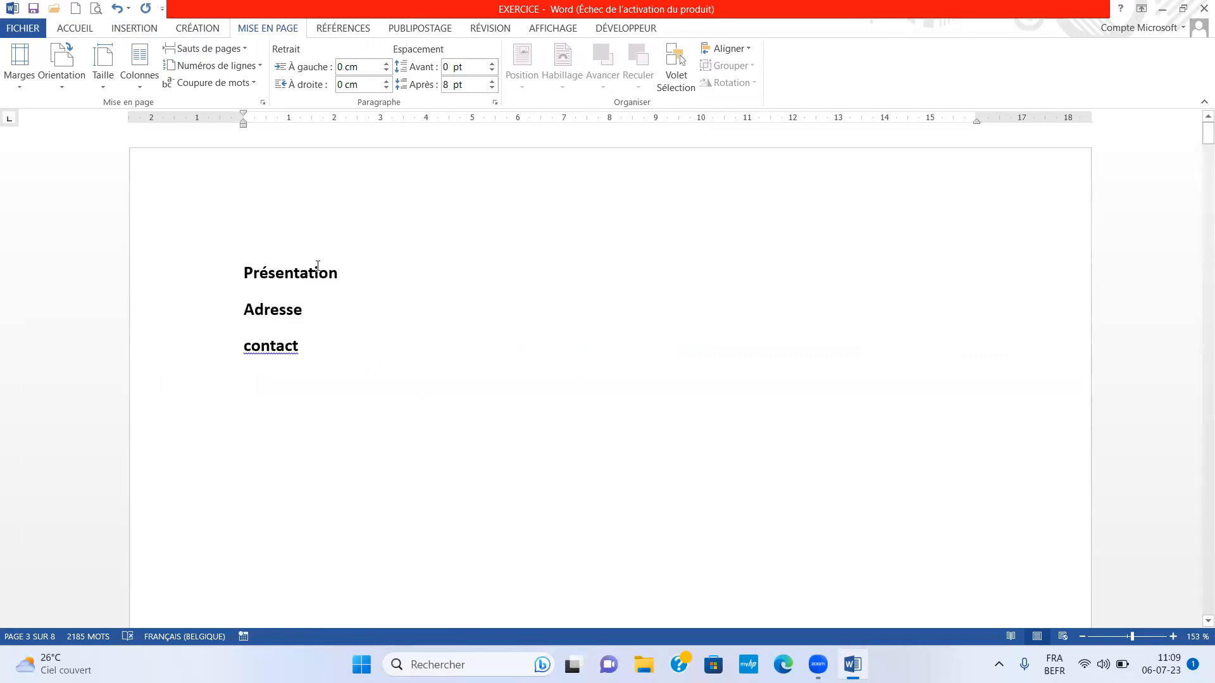
click(381, 264)
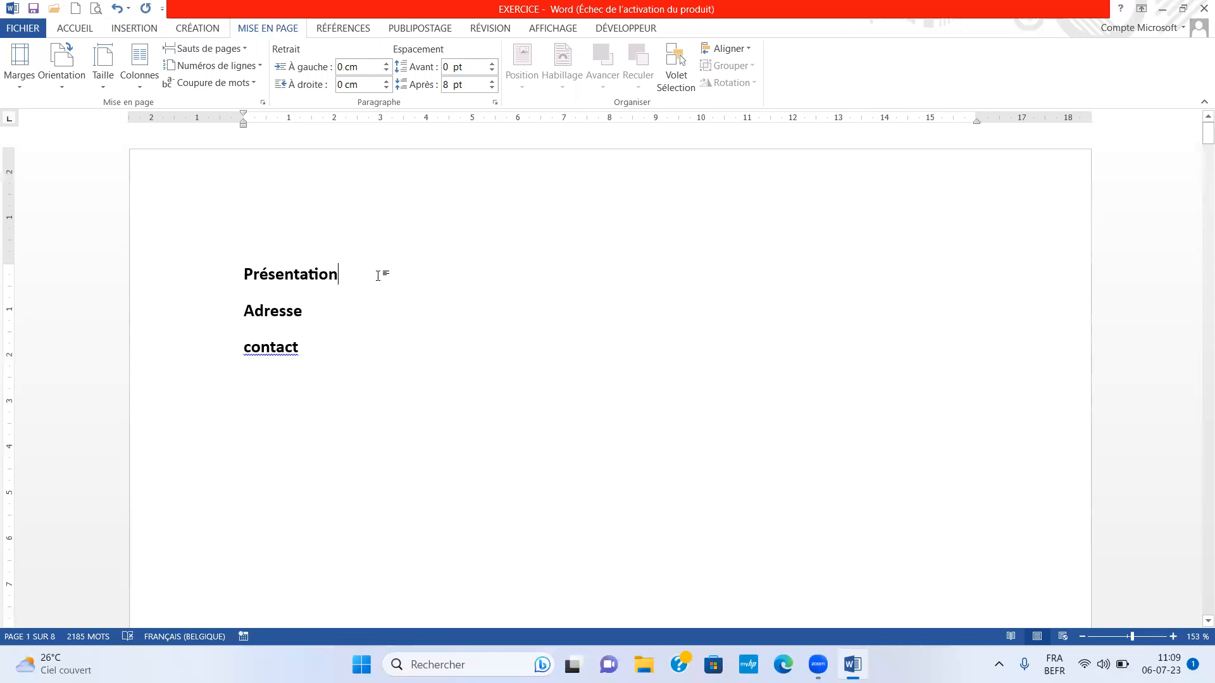
- Examine the blank space below the contact line and the empty second page down to the INTRODUCTION outline
scroll(379, 276, down, 10)
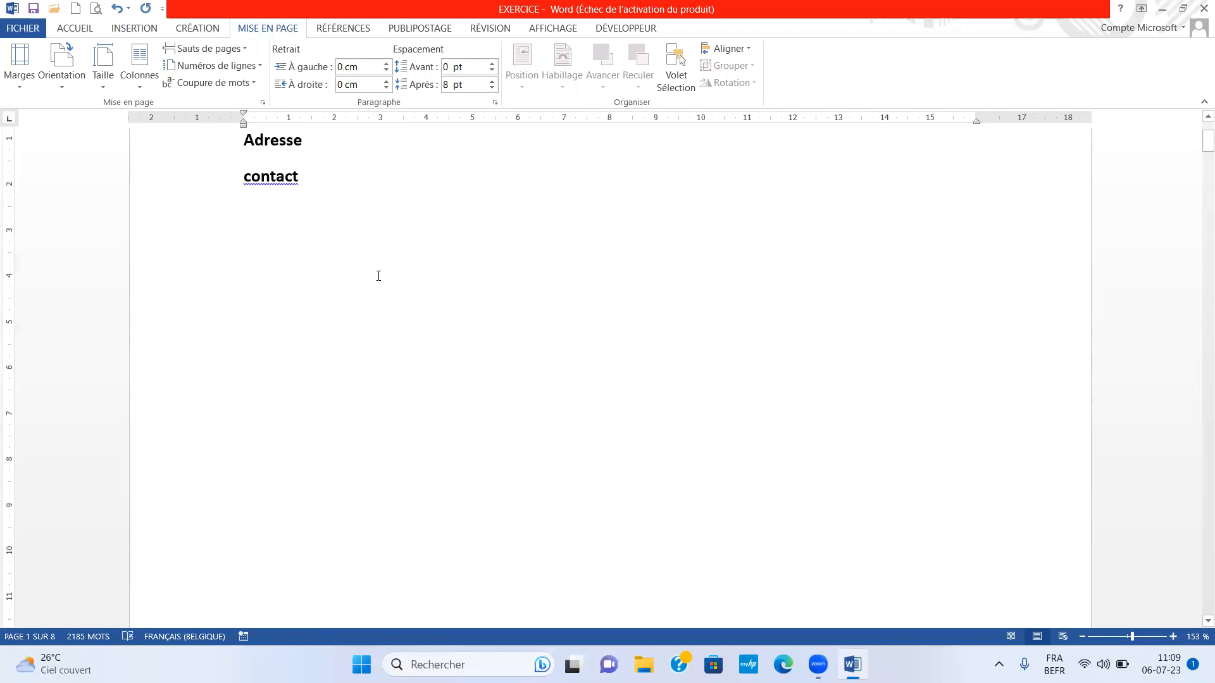
scroll(377, 276, down, 3)
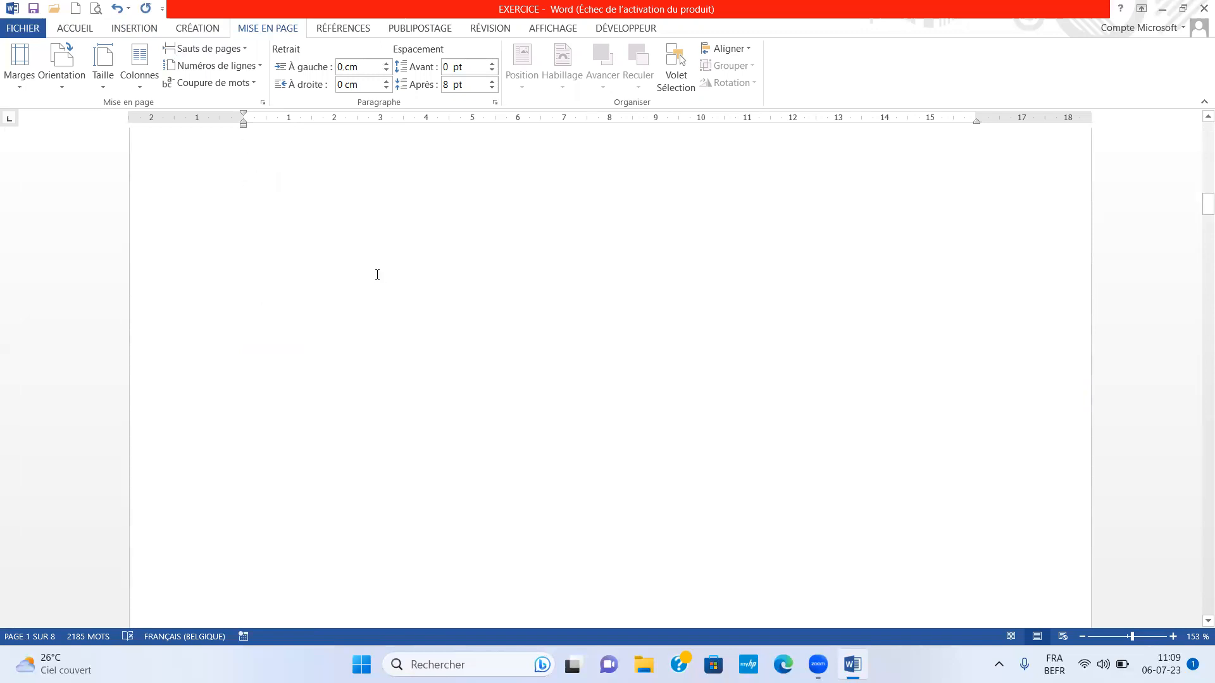
click(380, 270)
scroll(379, 271, up, 5)
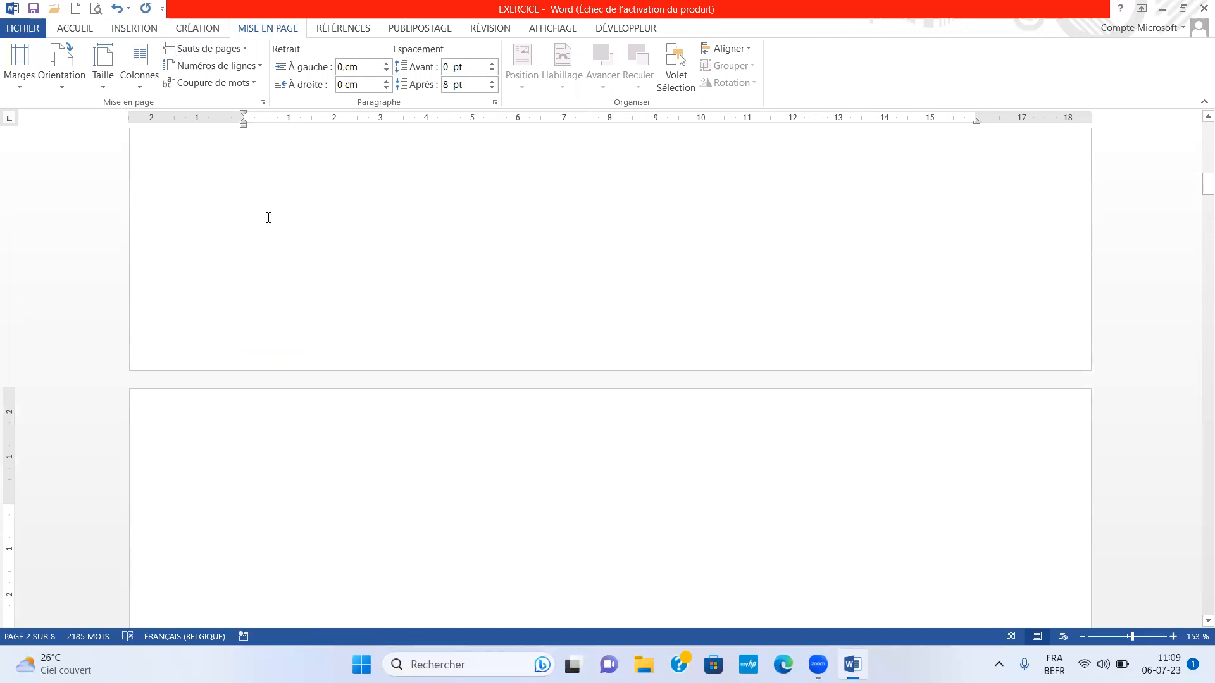
click(283, 257)
scroll(283, 265, down, 1)
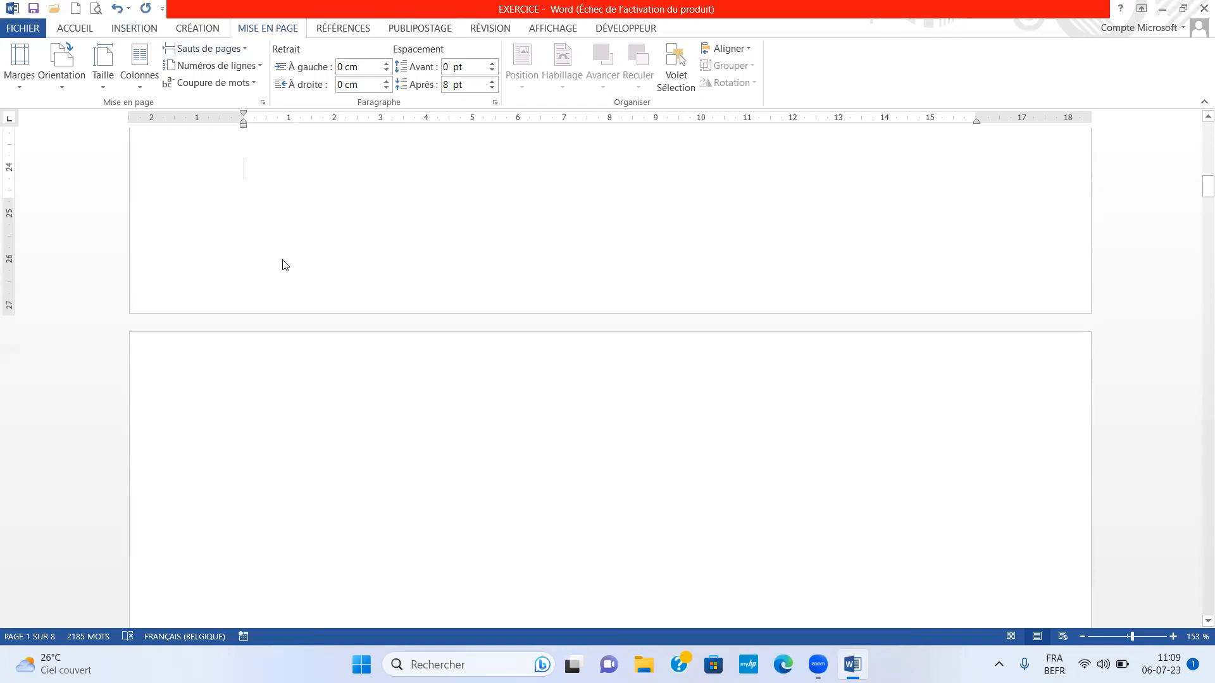
scroll(287, 267, down, 4)
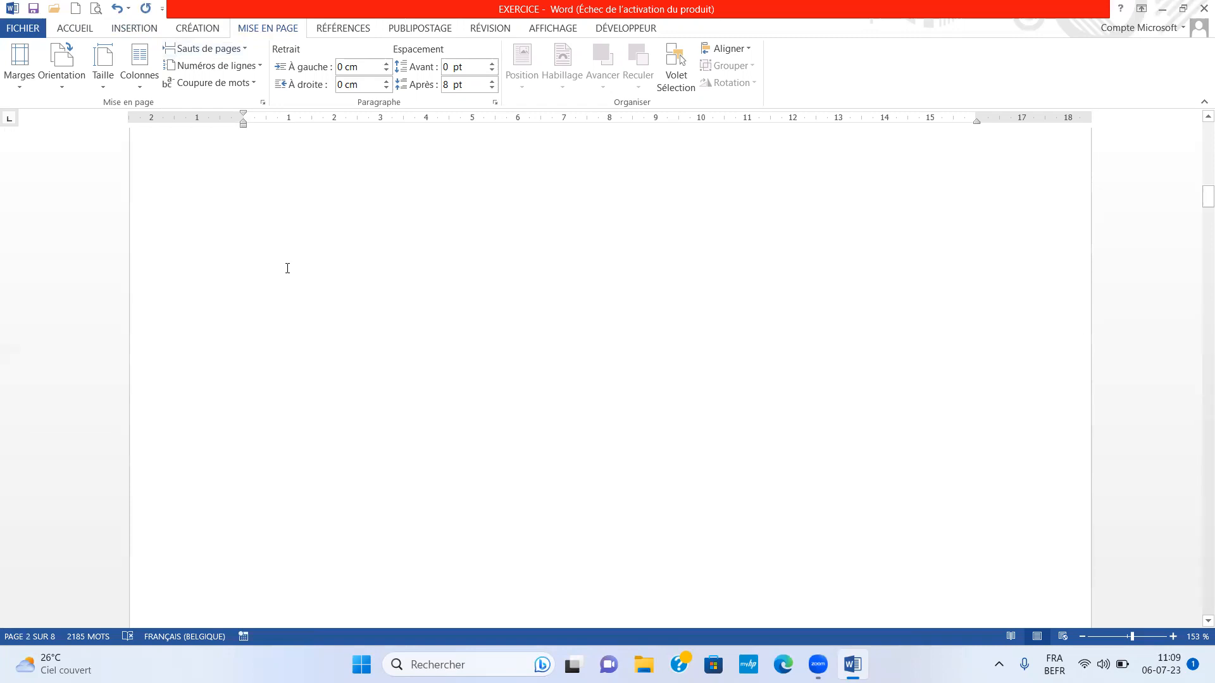
scroll(289, 272, down, 3)
scroll(290, 277, down, 4)
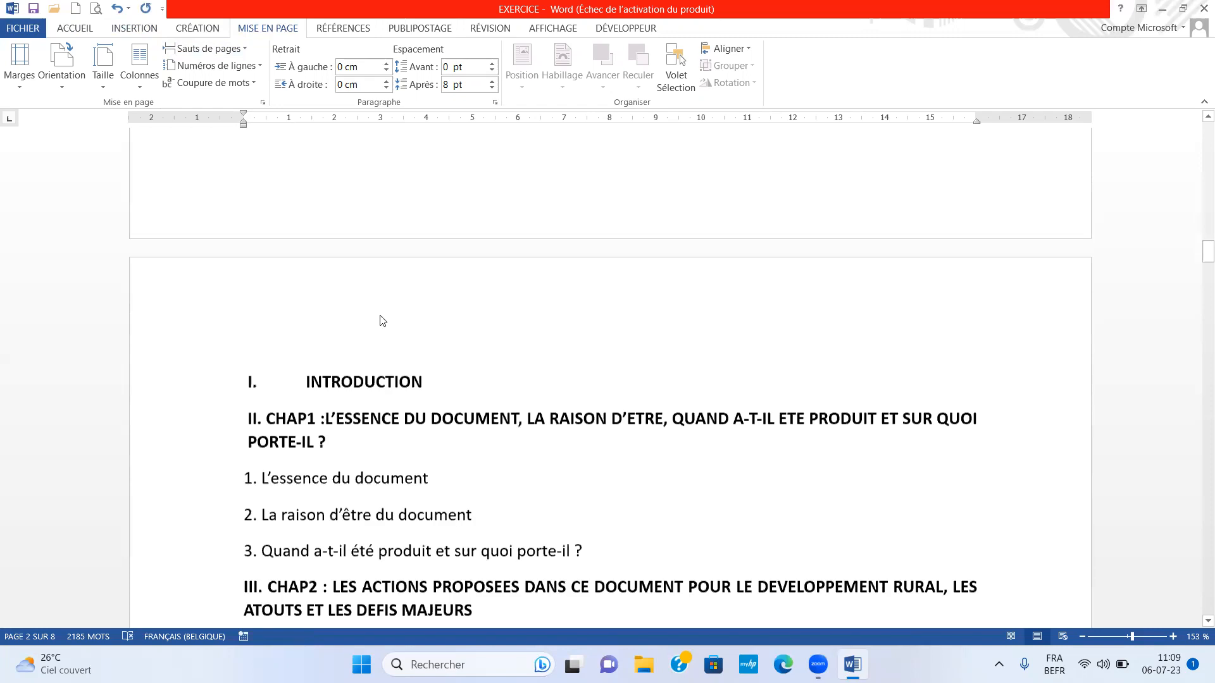
- Check the outline on page 3, the introduction text and the page starts of CHAP1 and CHAP2
scroll(457, 355, down, 1)
click(457, 355)
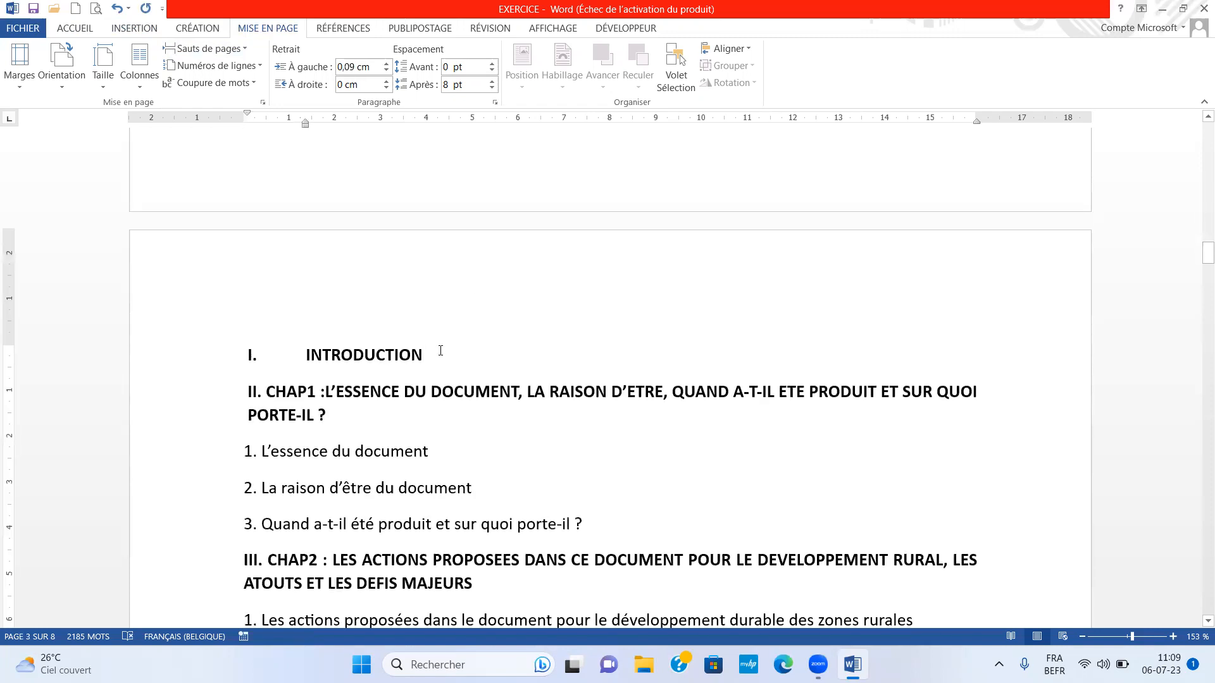
scroll(443, 285, down, 1)
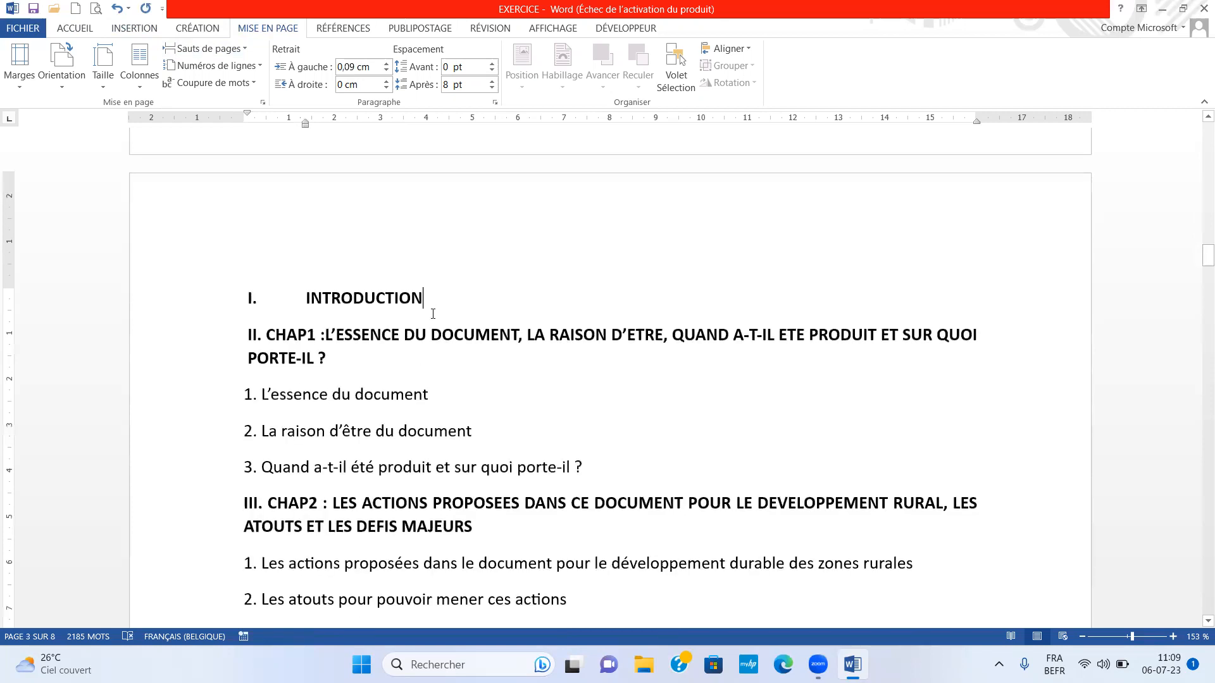
scroll(434, 320, down, 10)
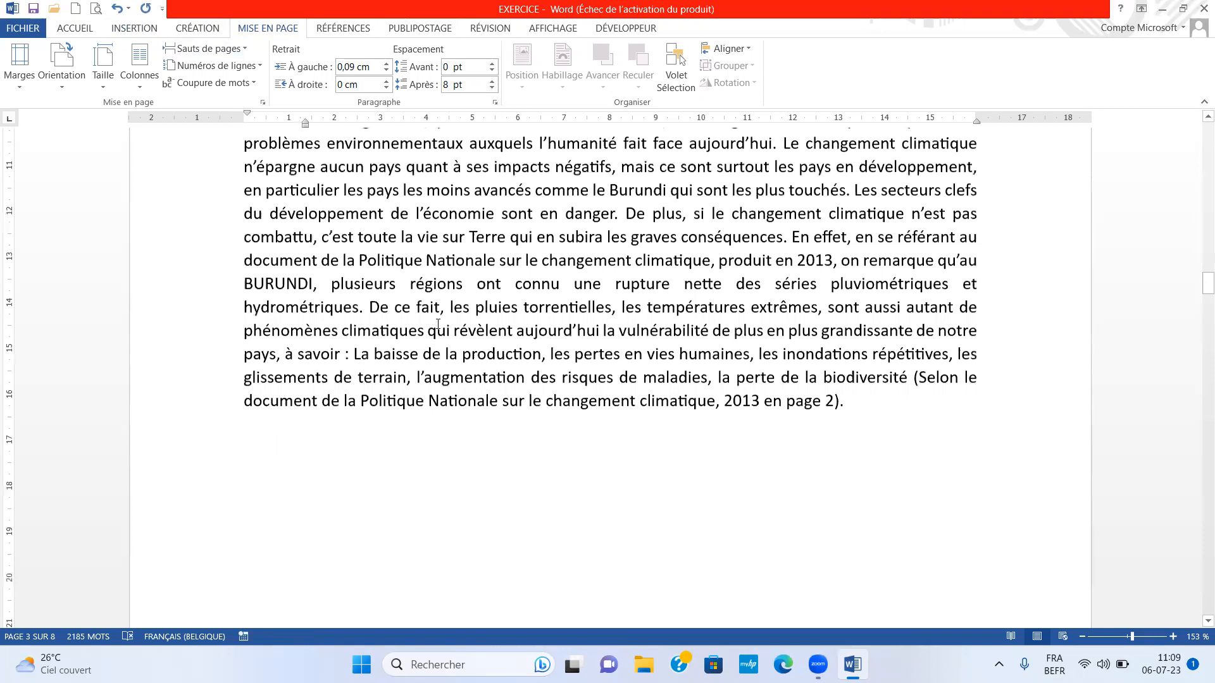
scroll(437, 324, down, 15)
scroll(441, 327, down, 10)
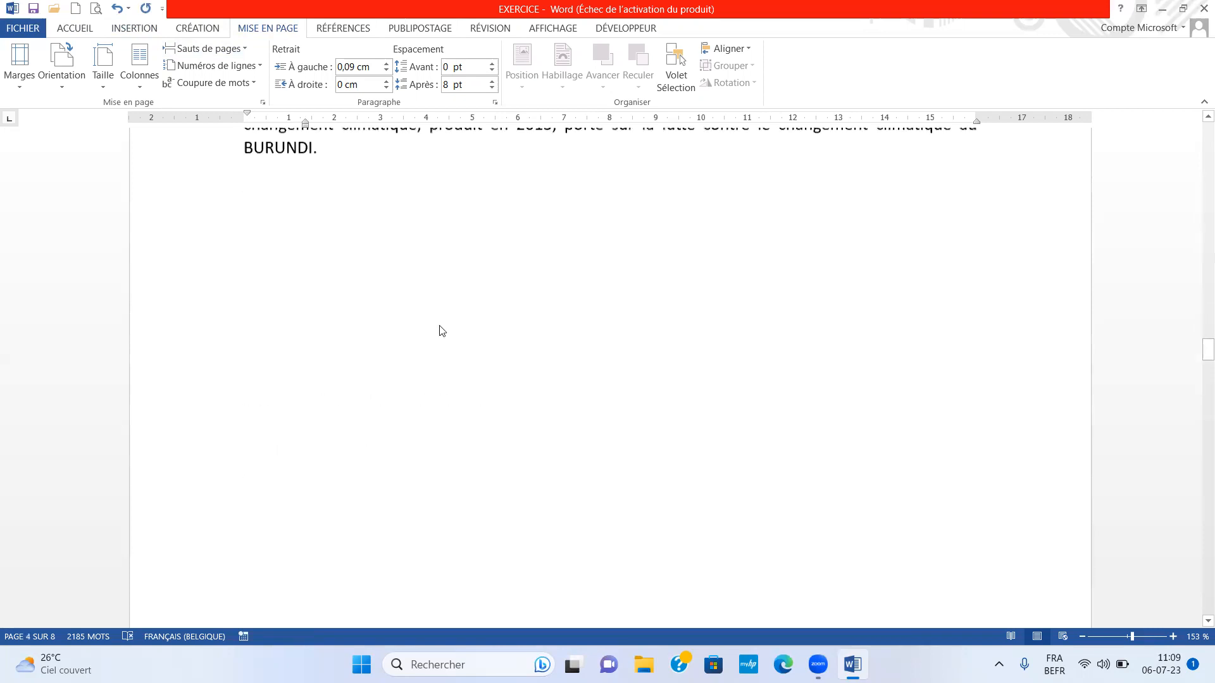
scroll(340, 397, down, 9)
click(346, 393)
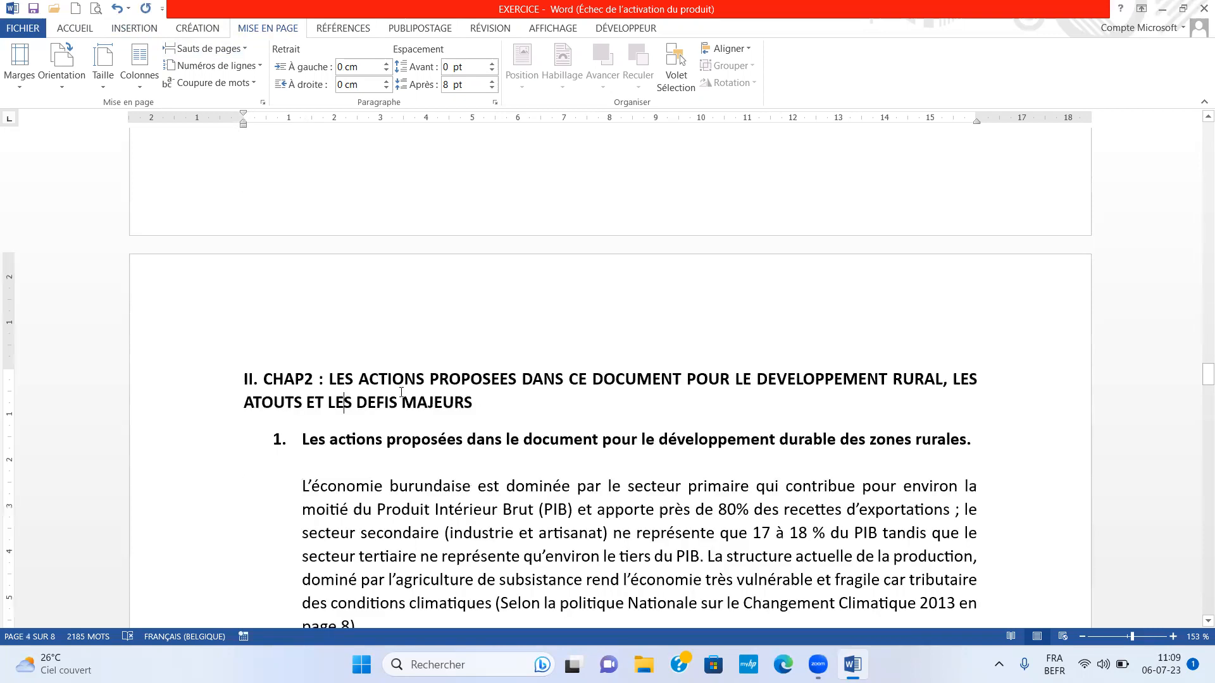
click(498, 408)
- Set the page number format to lowercase Roman numerals (i, ii, iii, ...) with numbering starting at i
drag(1198, 376, 1183, 124)
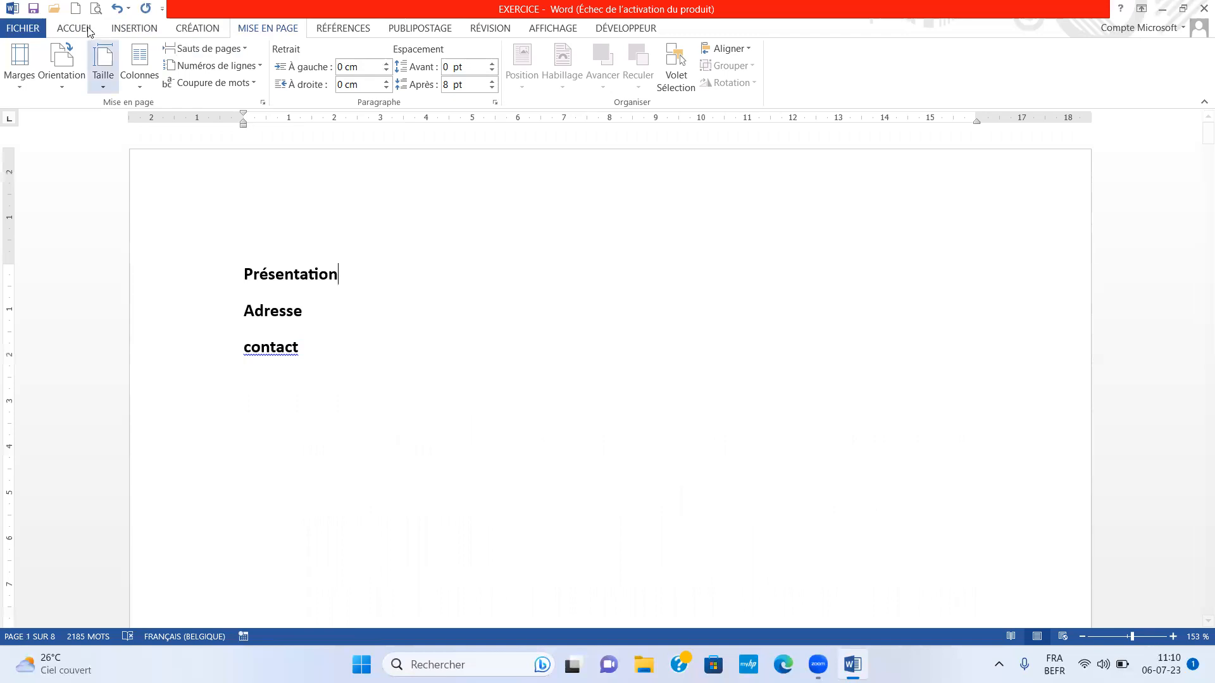
click(130, 29)
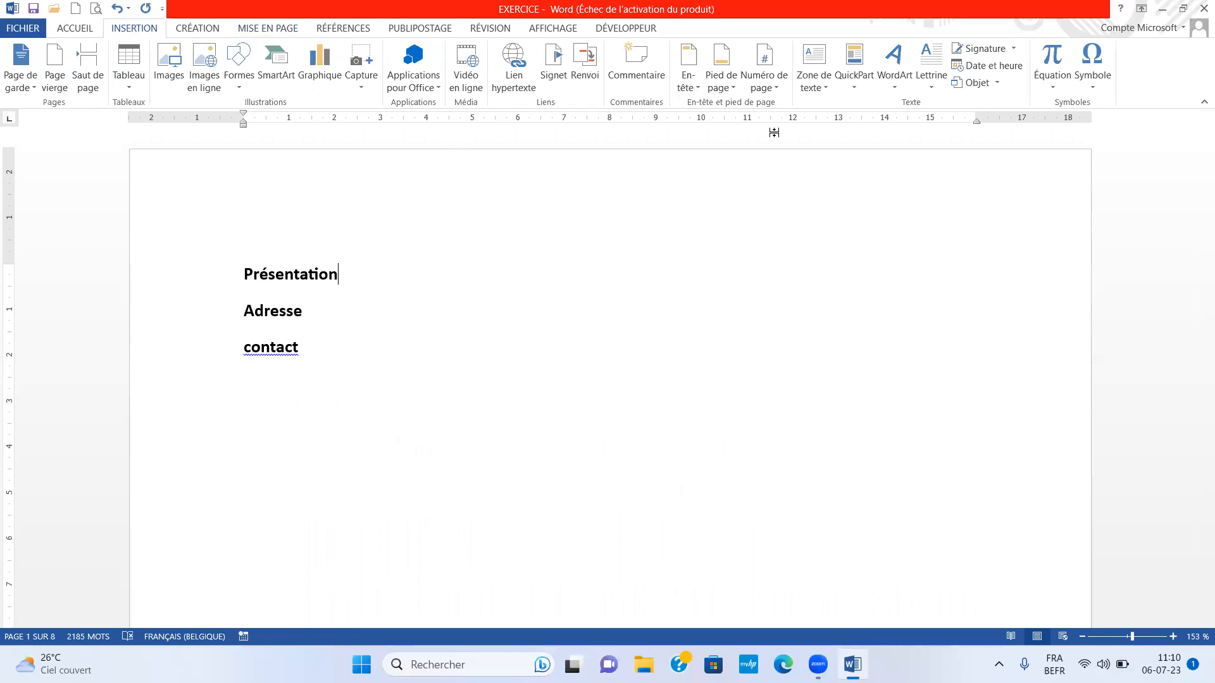
click(779, 92)
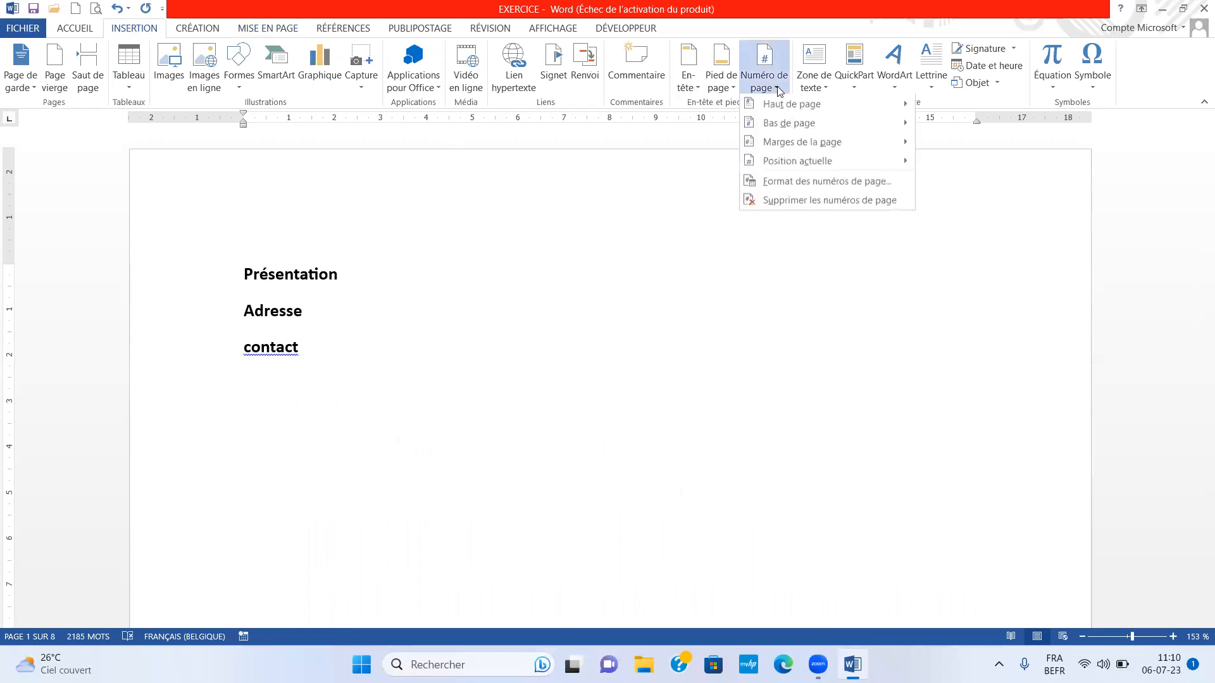
click(837, 183)
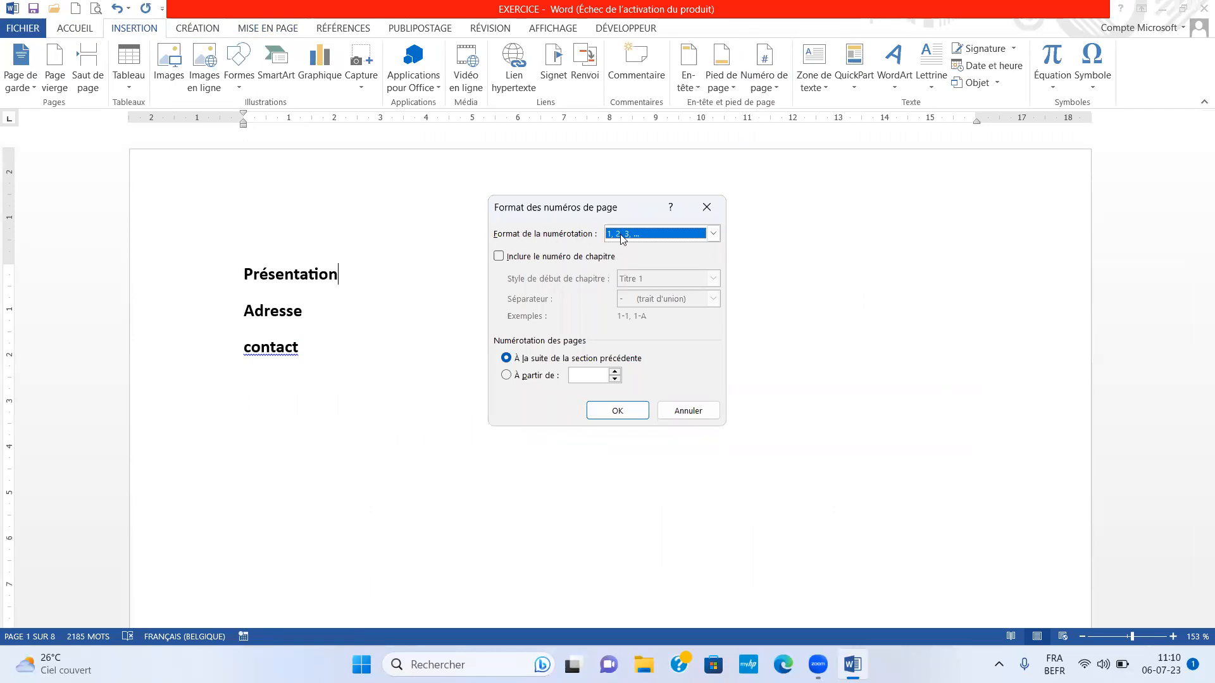
click(715, 234)
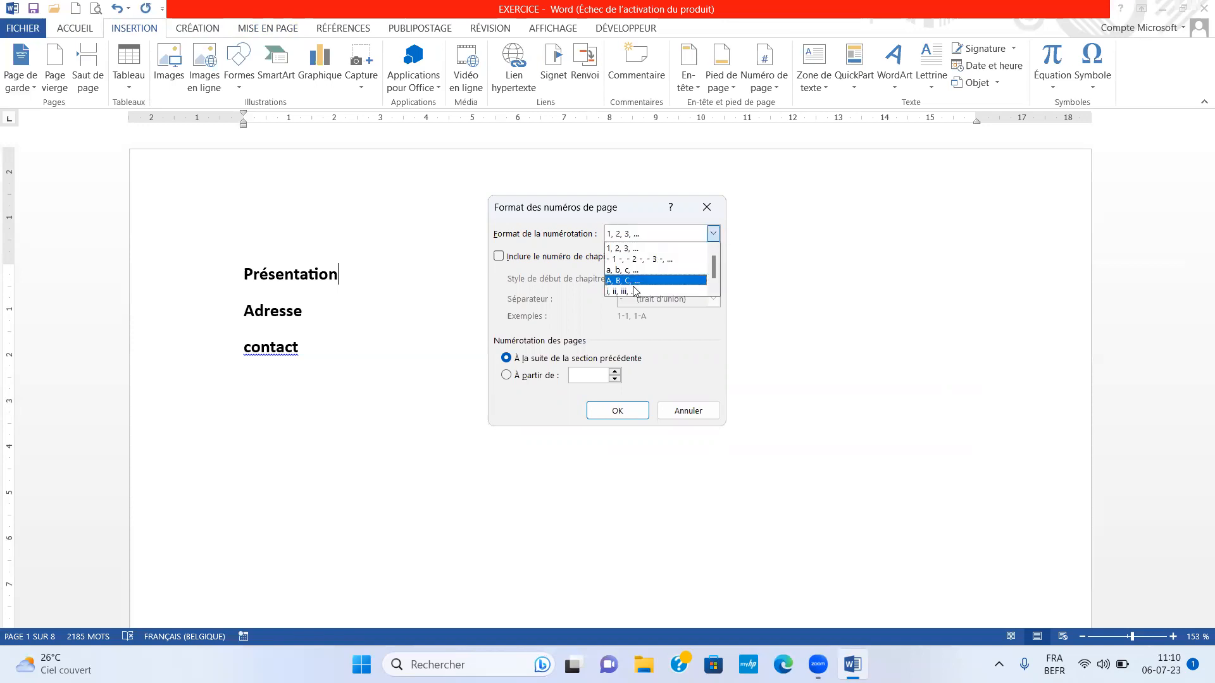
click(634, 291)
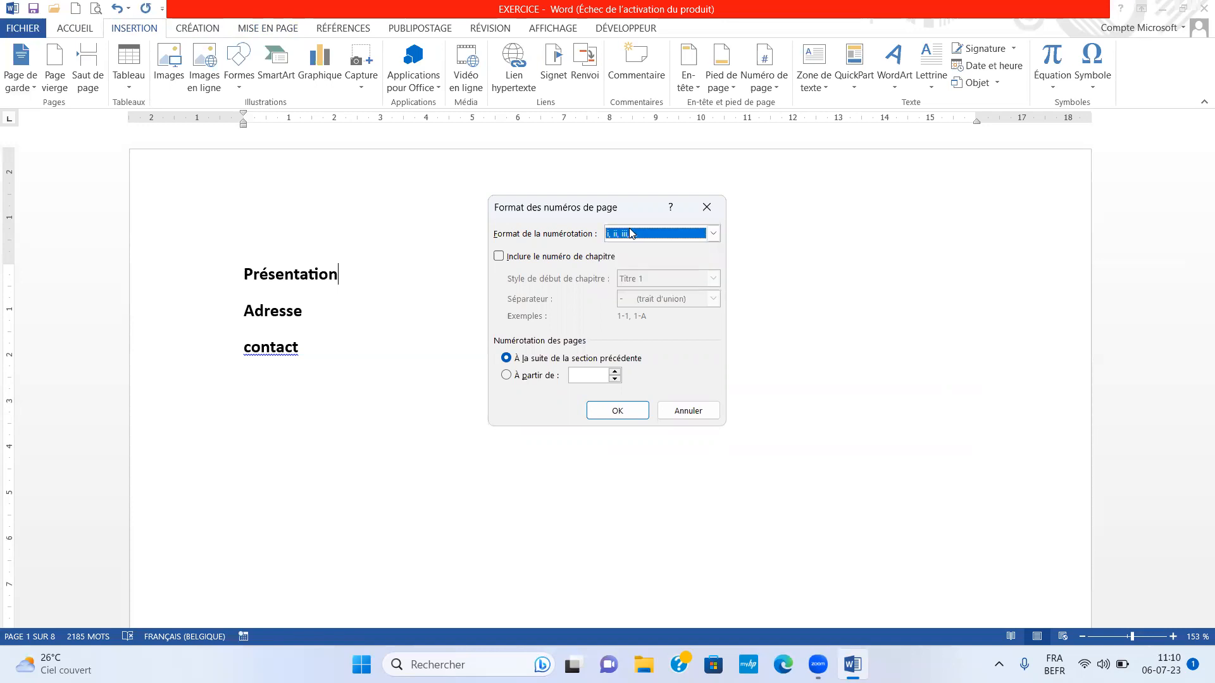
click(711, 236)
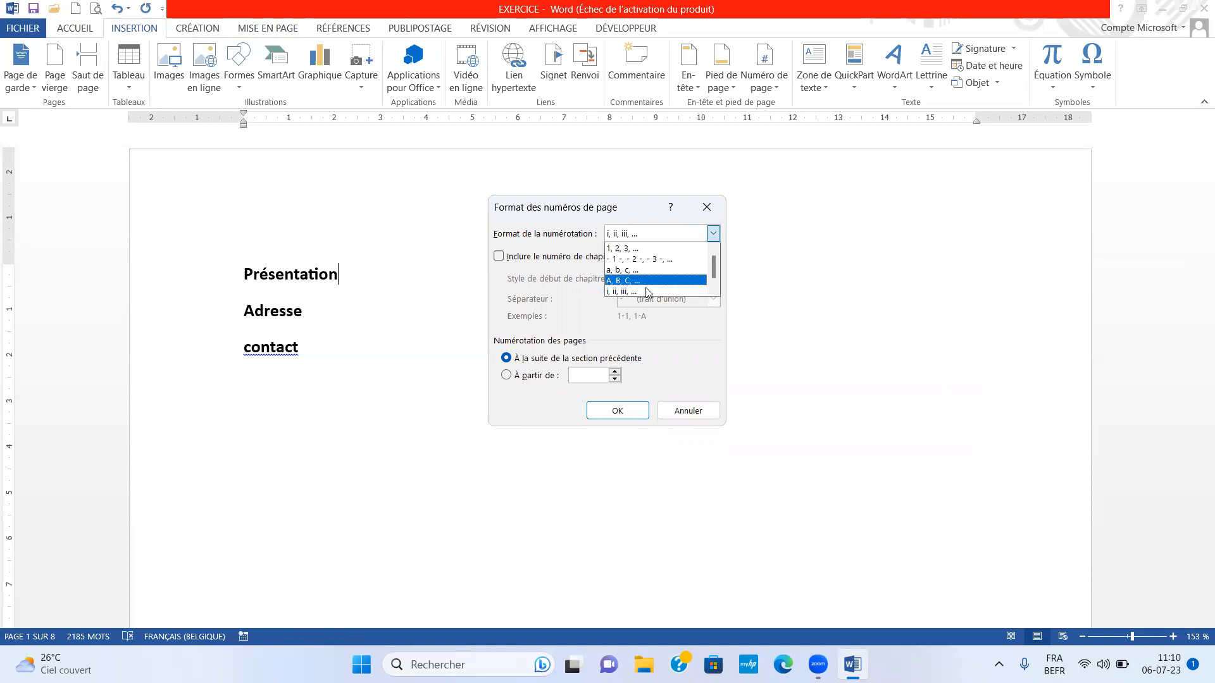
click(620, 234)
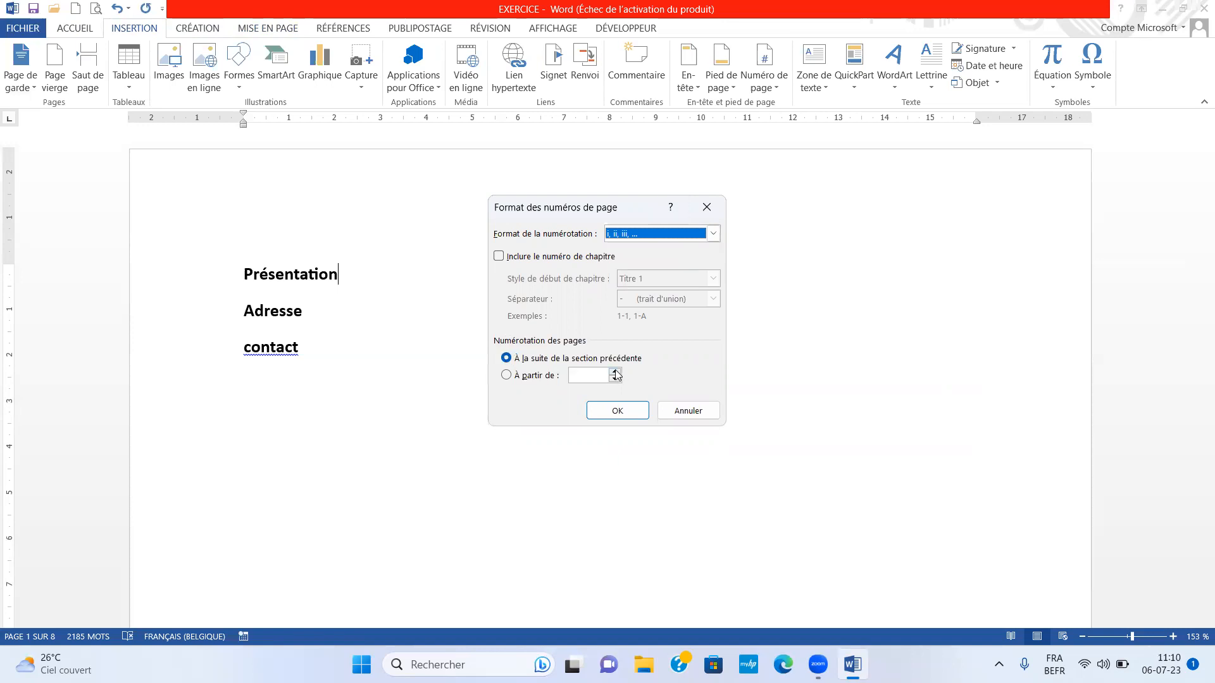
click(555, 377)
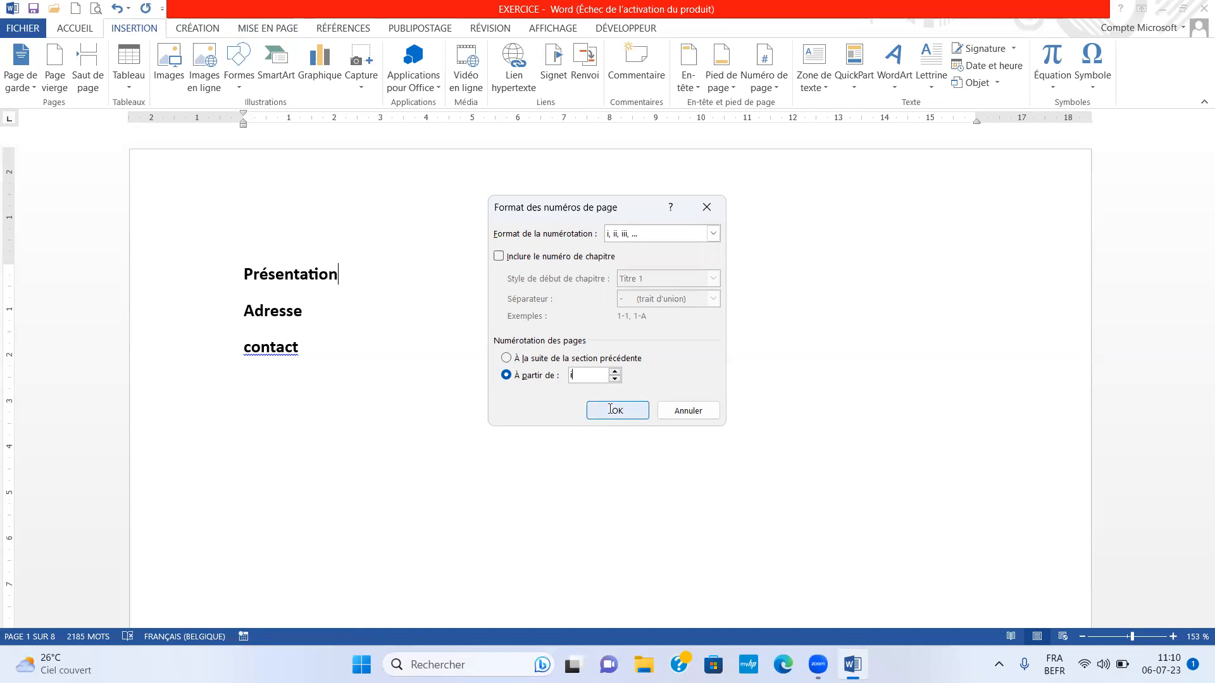
key(Return)
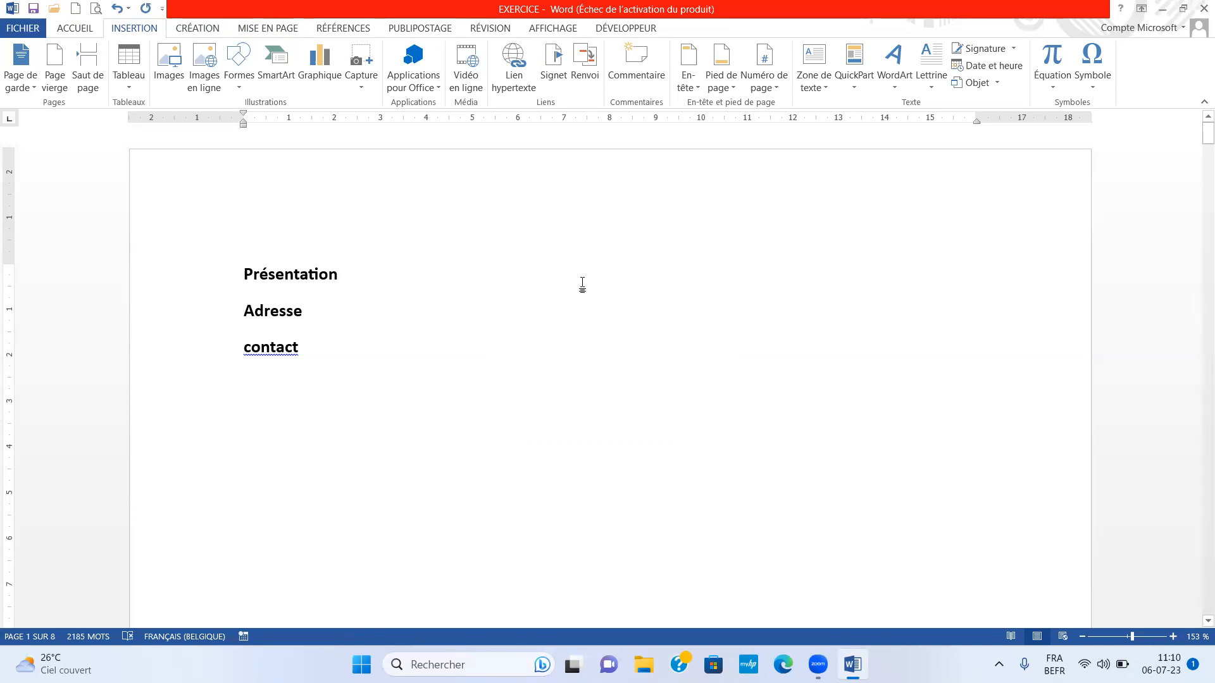
- Insert page numbers at the top of the pages in the Cercle style and return to the document body
click(779, 92)
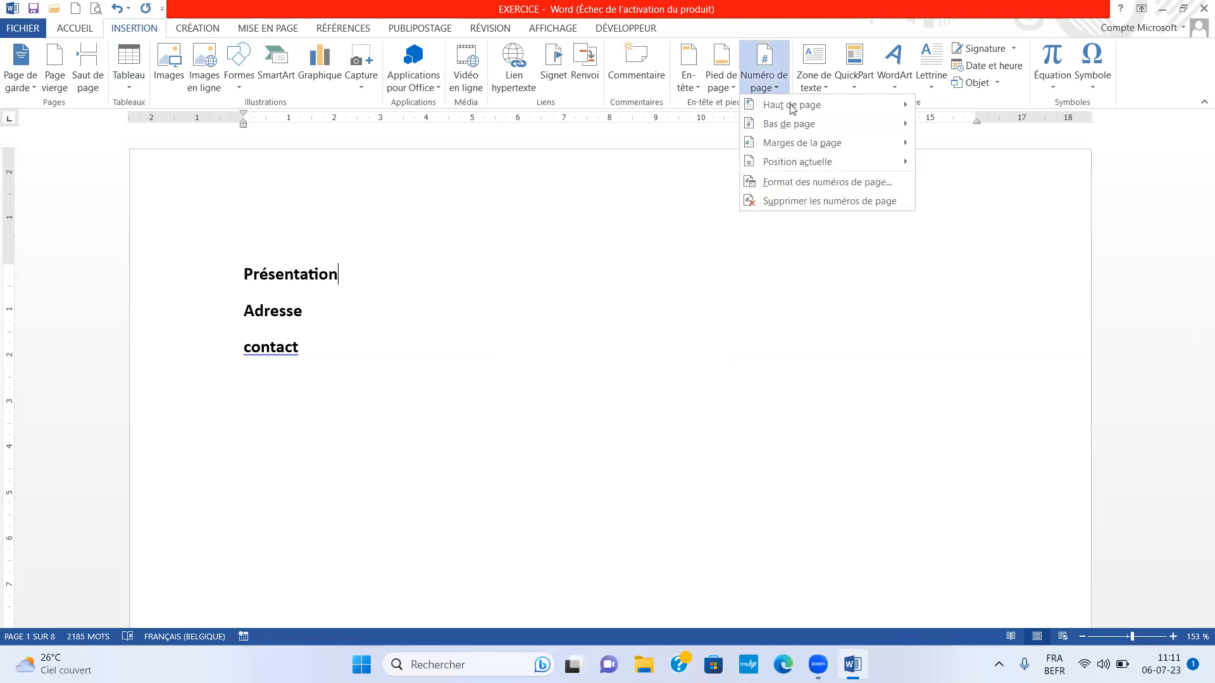
mouse_move(818, 108)
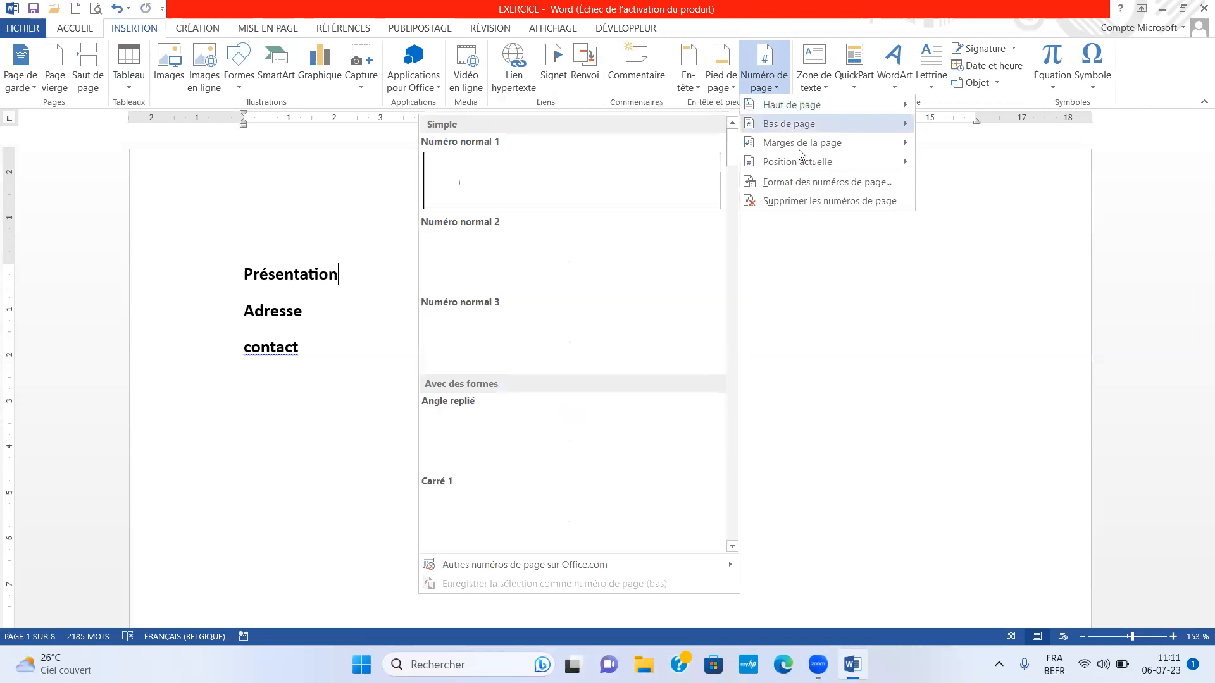
mouse_move(832, 148)
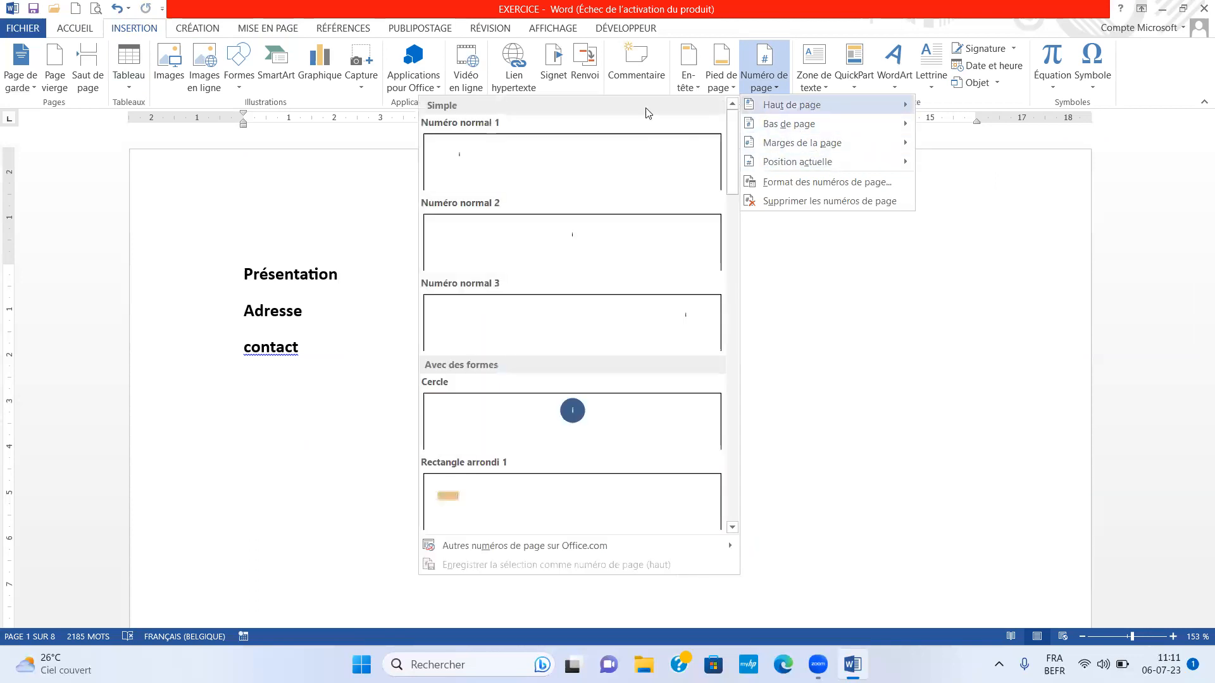
click(574, 414)
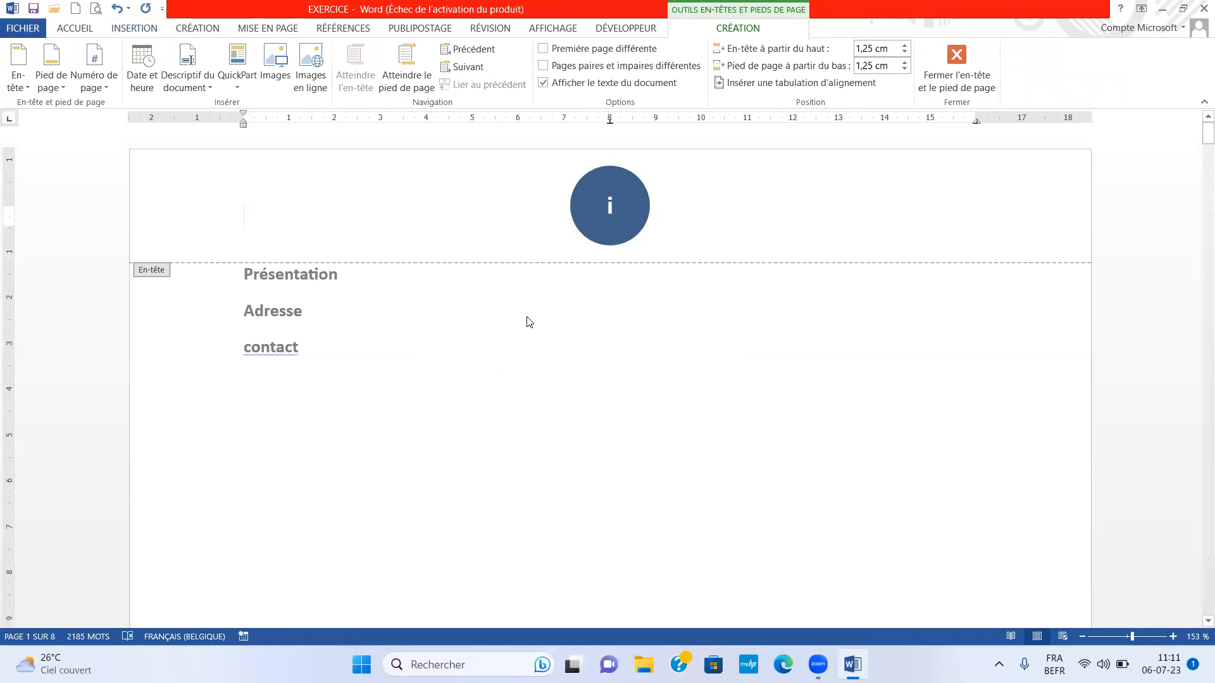
double_click(307, 352)
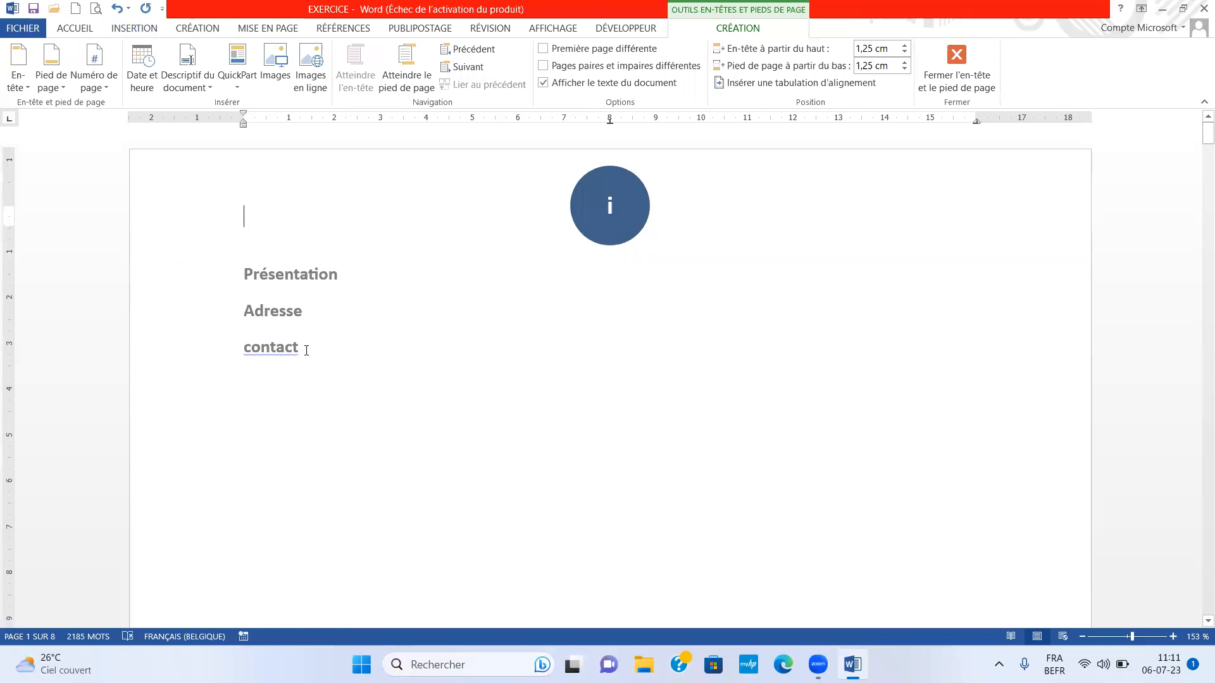
- Check the circled Roman page numbers from the cover page through the outline to the CHAP1 page
scroll(399, 347, down, 2)
scroll(430, 342, down, 20)
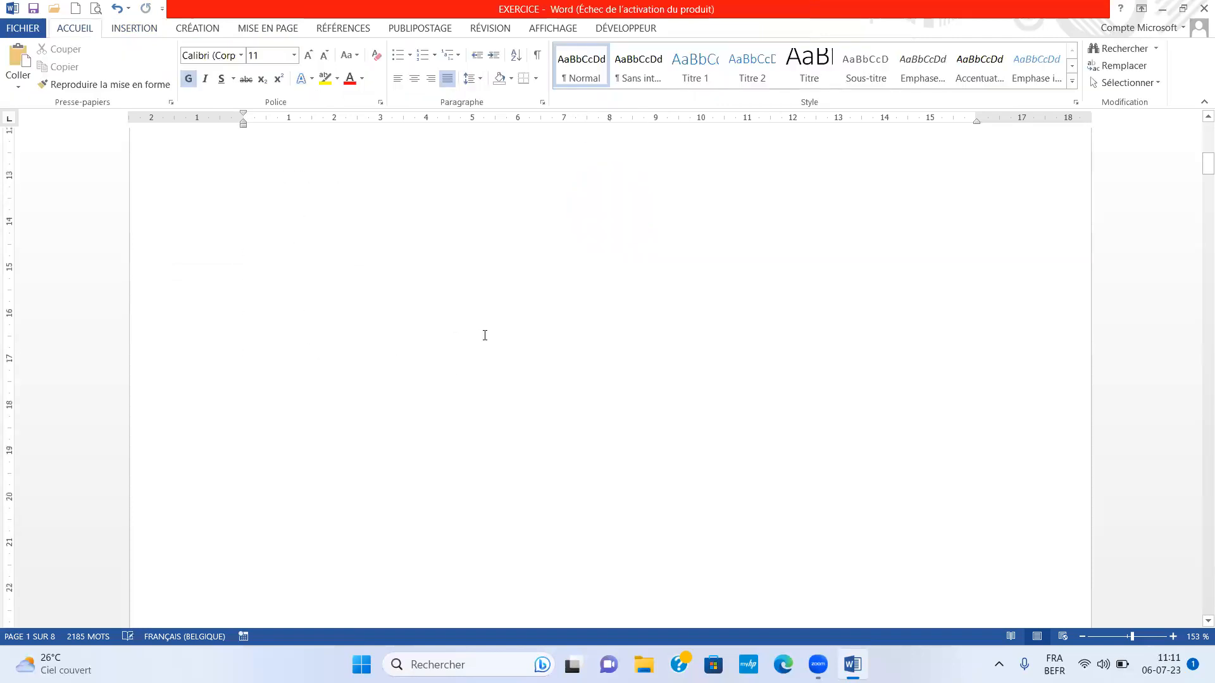
scroll(598, 291, down, 20)
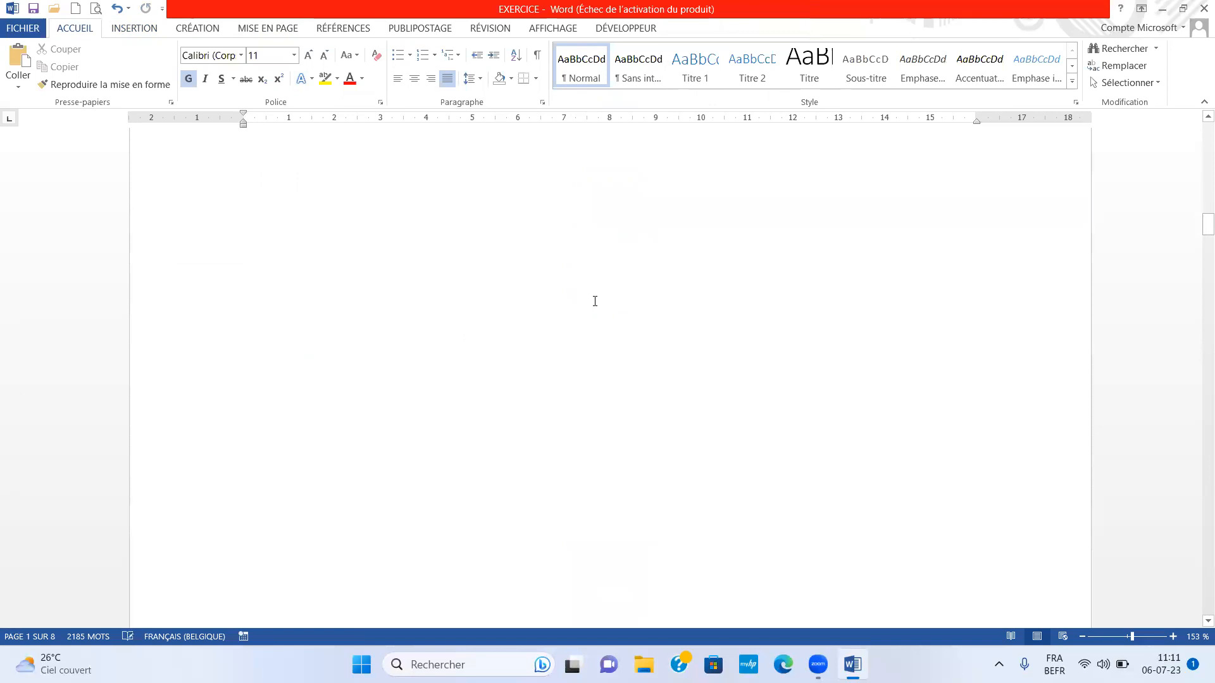
scroll(596, 287, down, 3)
scroll(595, 284, up, 3)
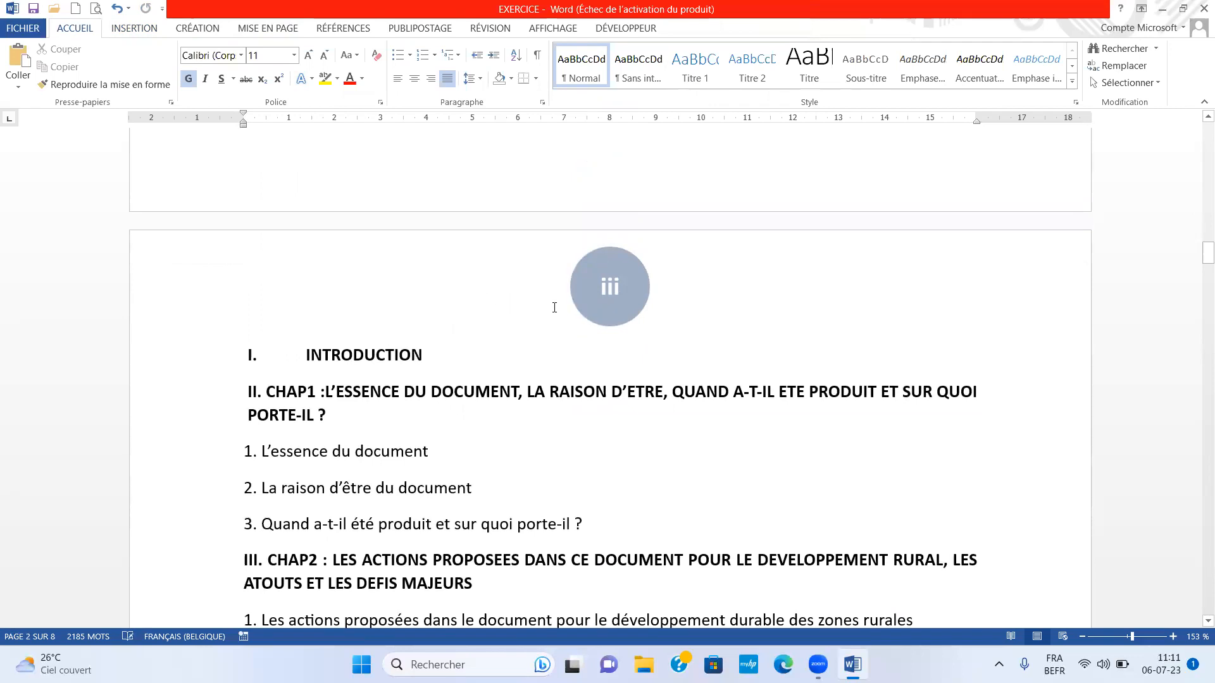
scroll(557, 298, down, 10)
scroll(549, 312, down, 8)
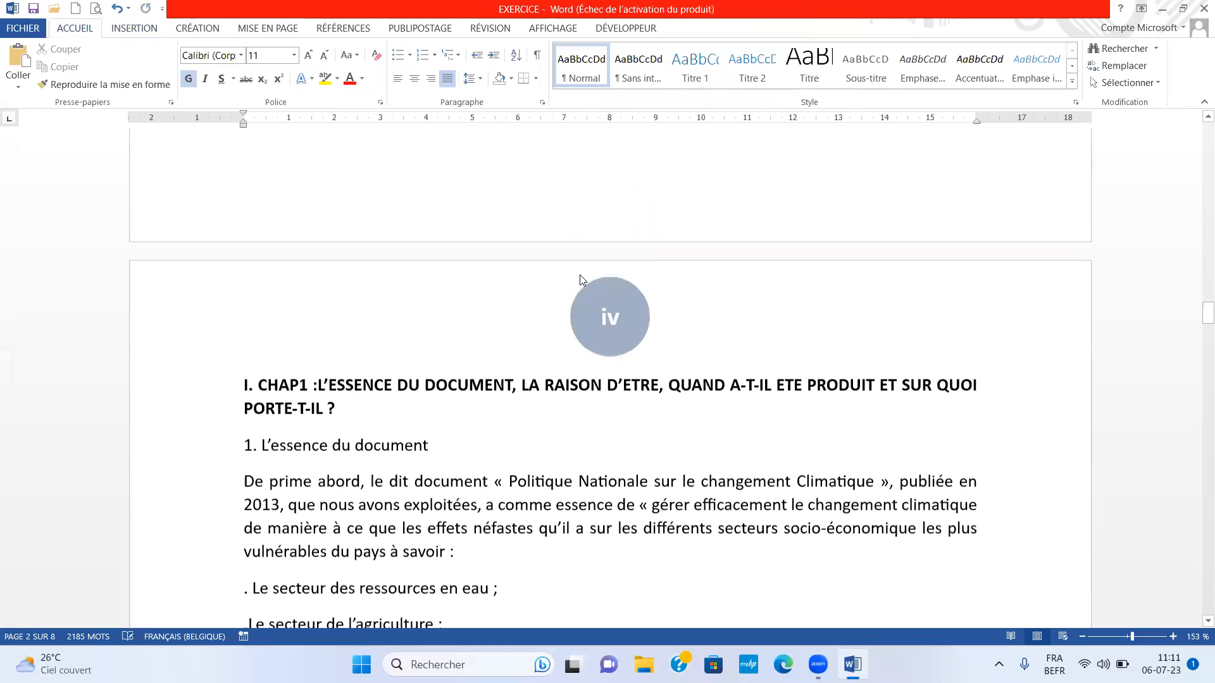
- Check the circled Roman page numbers from CHAP1 through CHAP2 and back to the outline page
scroll(575, 283, down, 12)
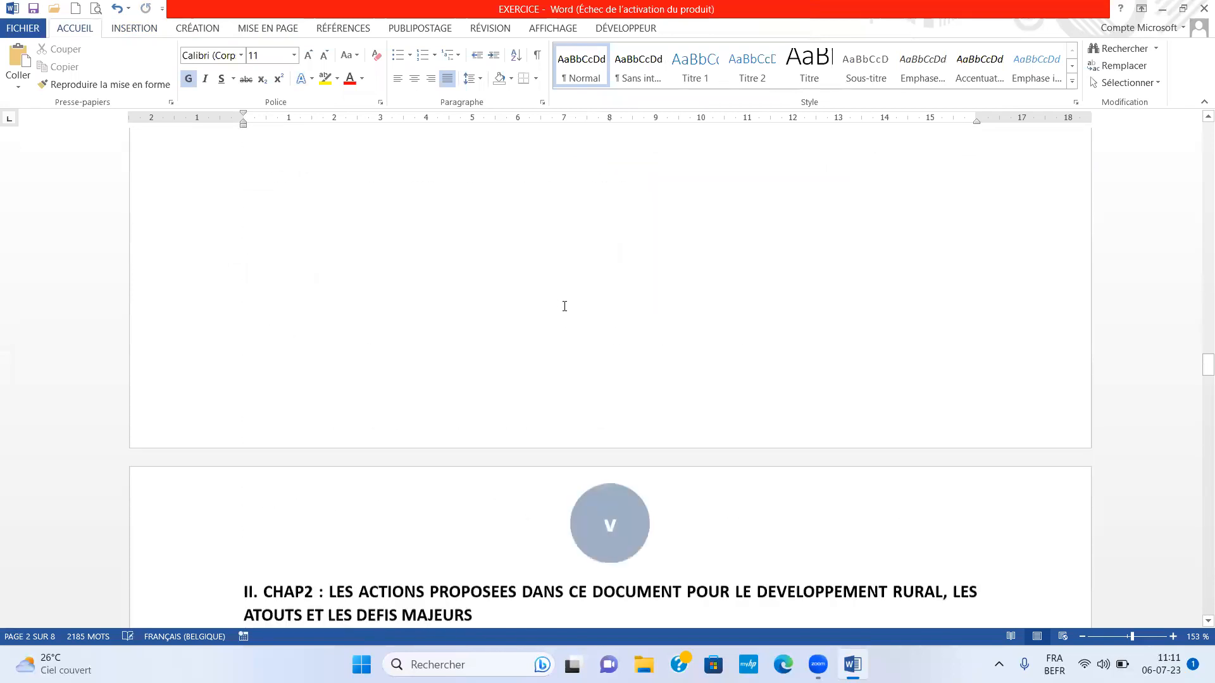
scroll(572, 300, down, 4)
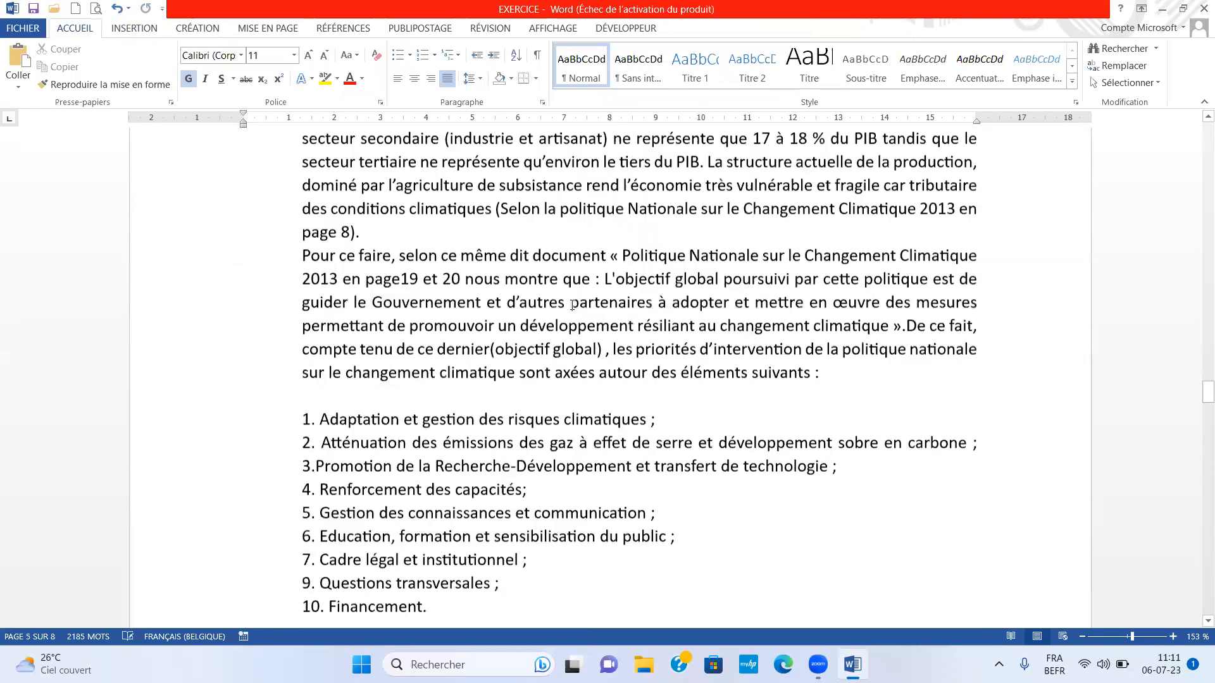
scroll(572, 305, down, 3)
scroll(569, 297, up, 4)
scroll(565, 291, up, 4)
scroll(564, 291, up, 20)
scroll(566, 289, up, 15)
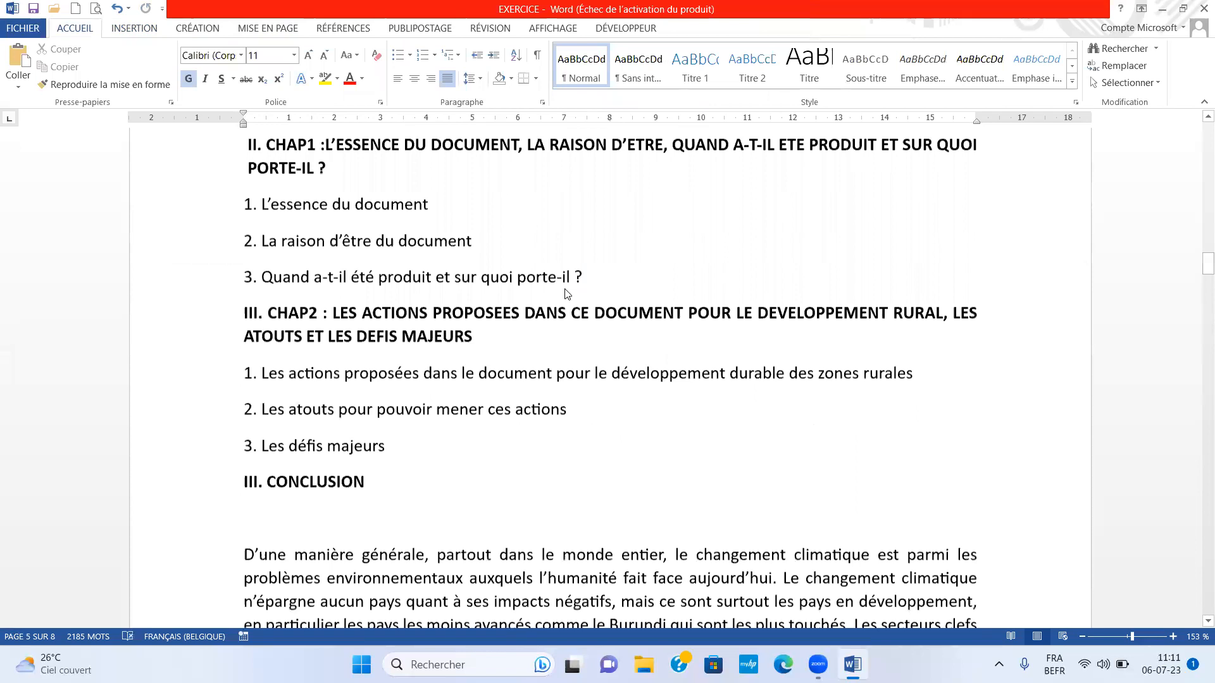
scroll(567, 293, up, 5)
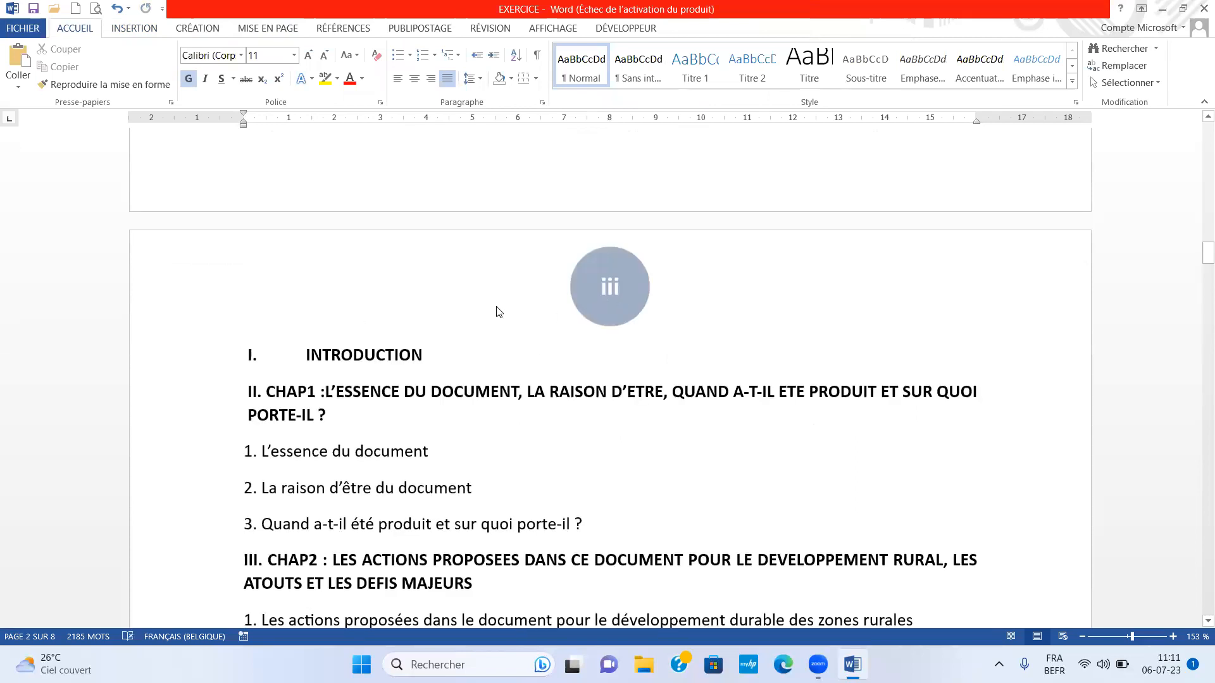
- Insert a continuous section break just before the INTRODUCTION heading on the outline page
click(310, 355)
scroll(360, 284, up, 3)
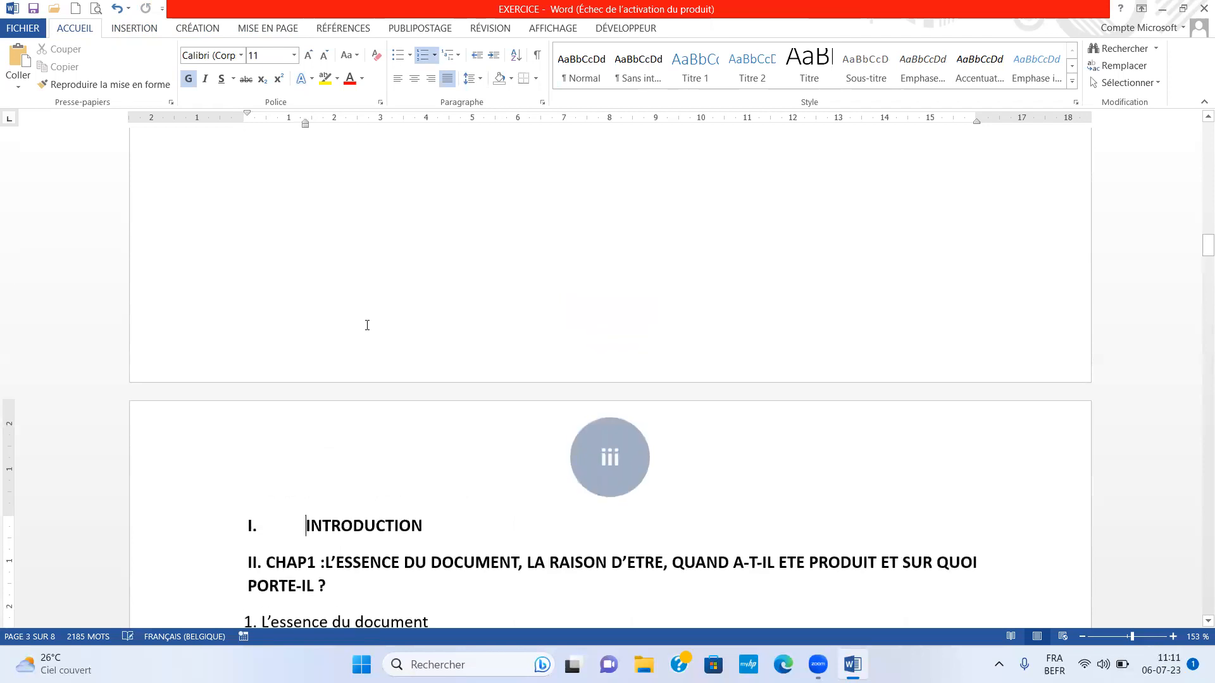
scroll(367, 325, down, 2)
click(271, 29)
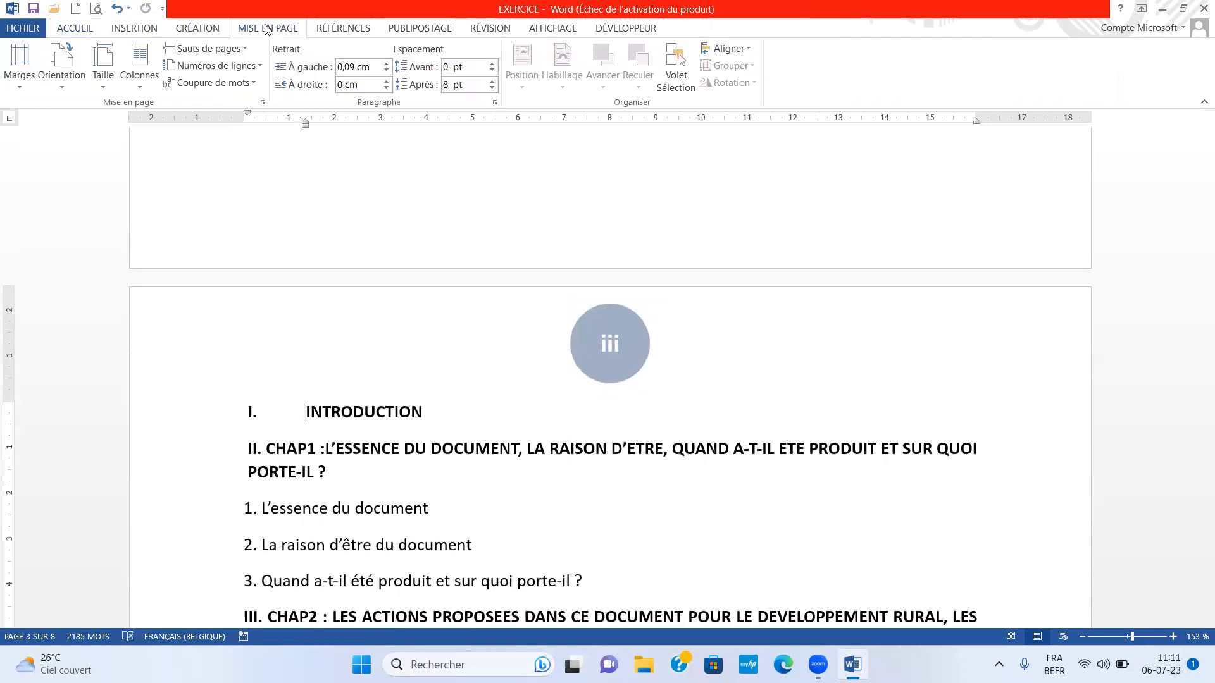
click(244, 51)
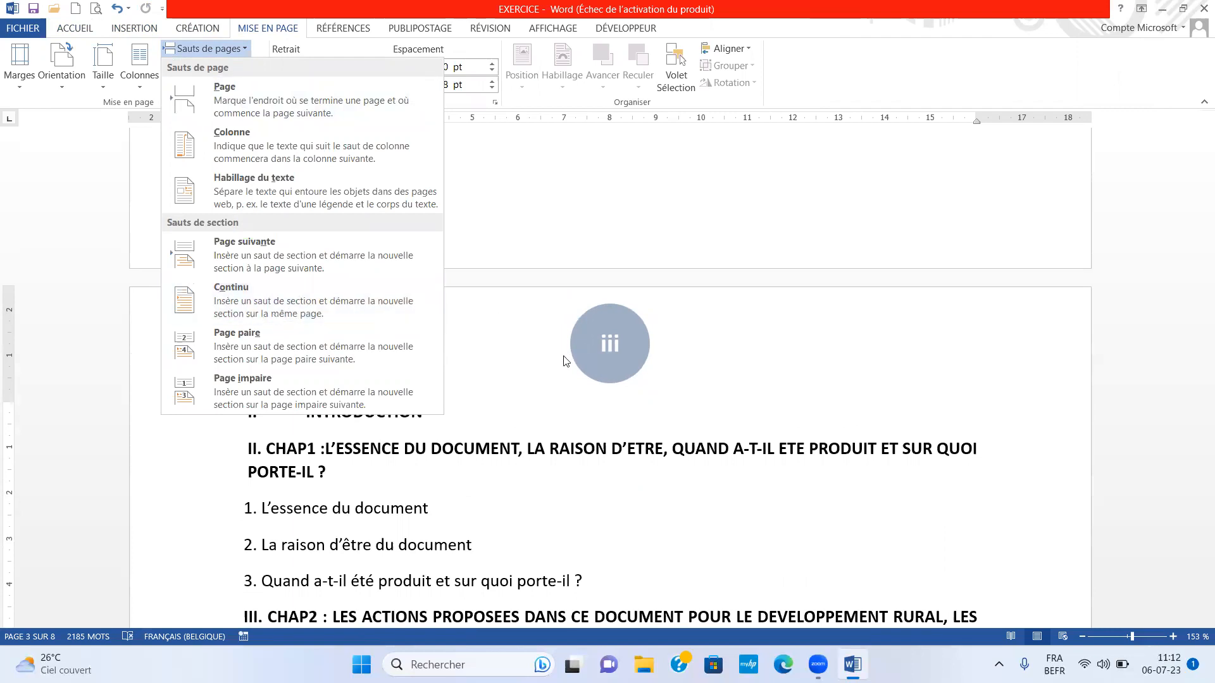
click(277, 294)
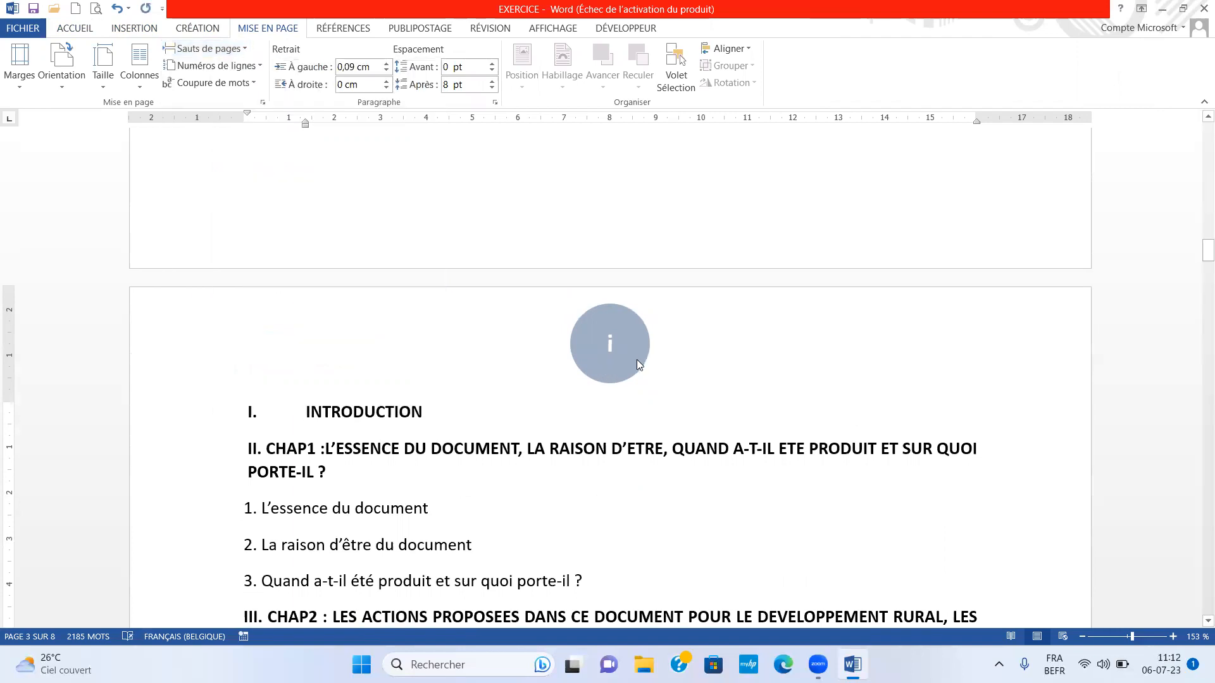
- Set the new section's page number format to 1, 2, 3, ... with numbering starting at 1
scroll(637, 359, up, 2)
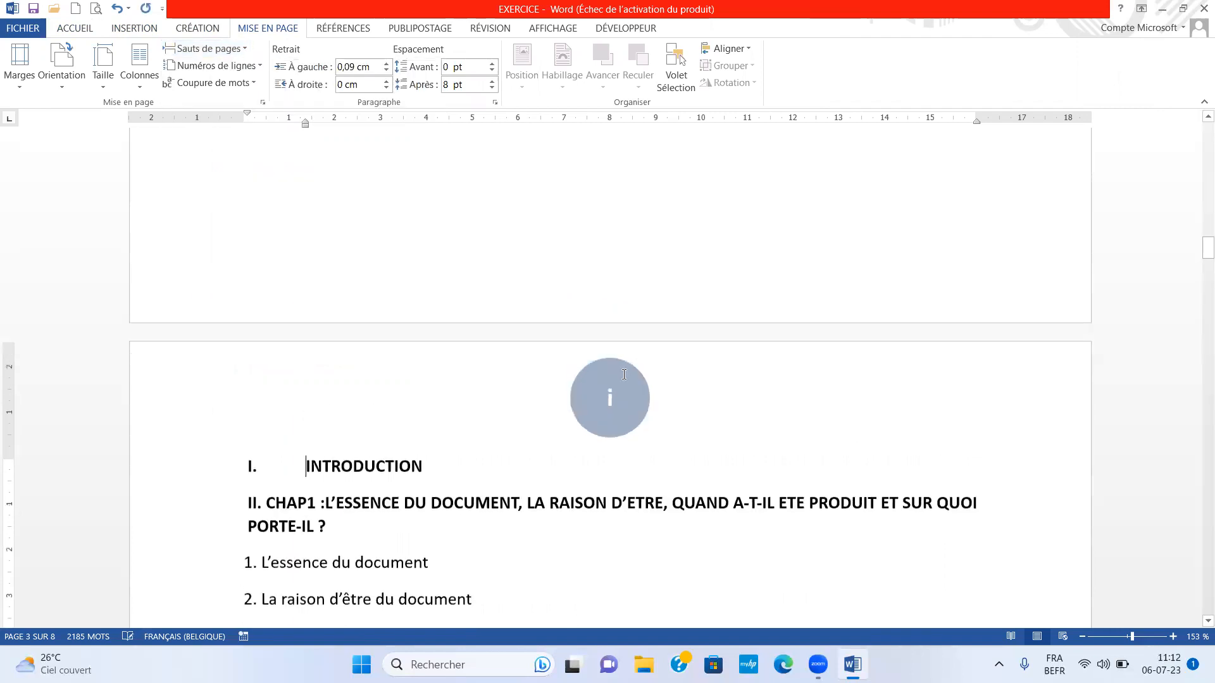
click(133, 29)
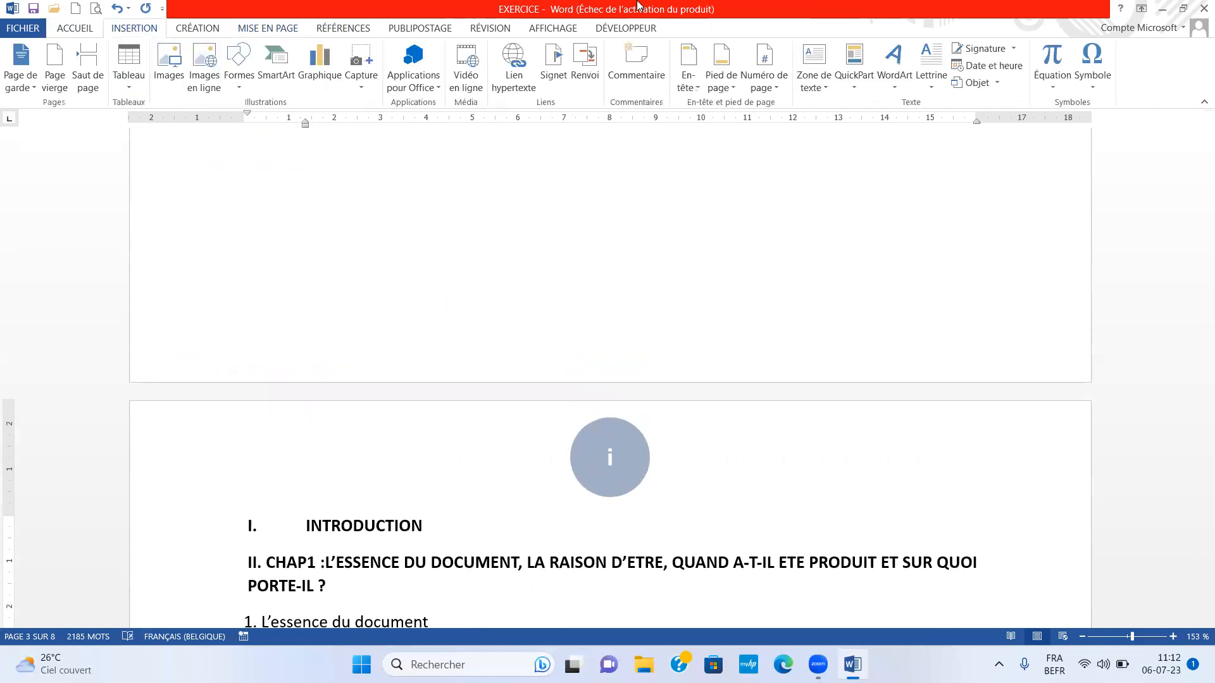
click(777, 92)
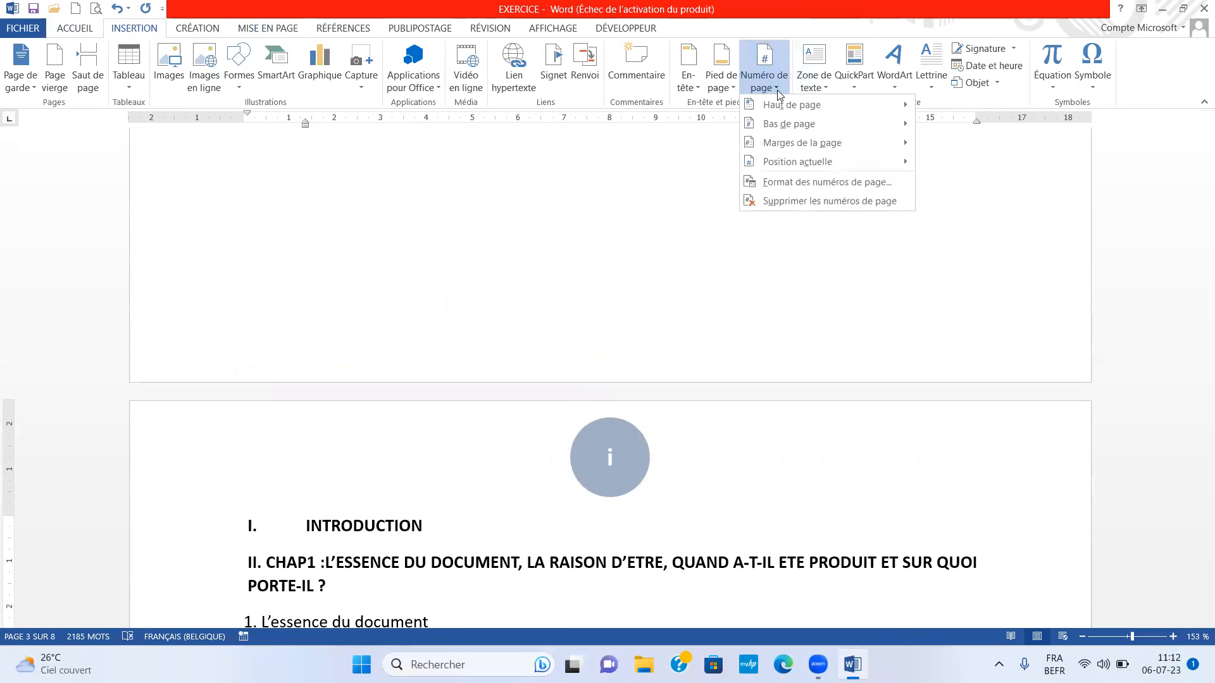
click(792, 184)
click(713, 234)
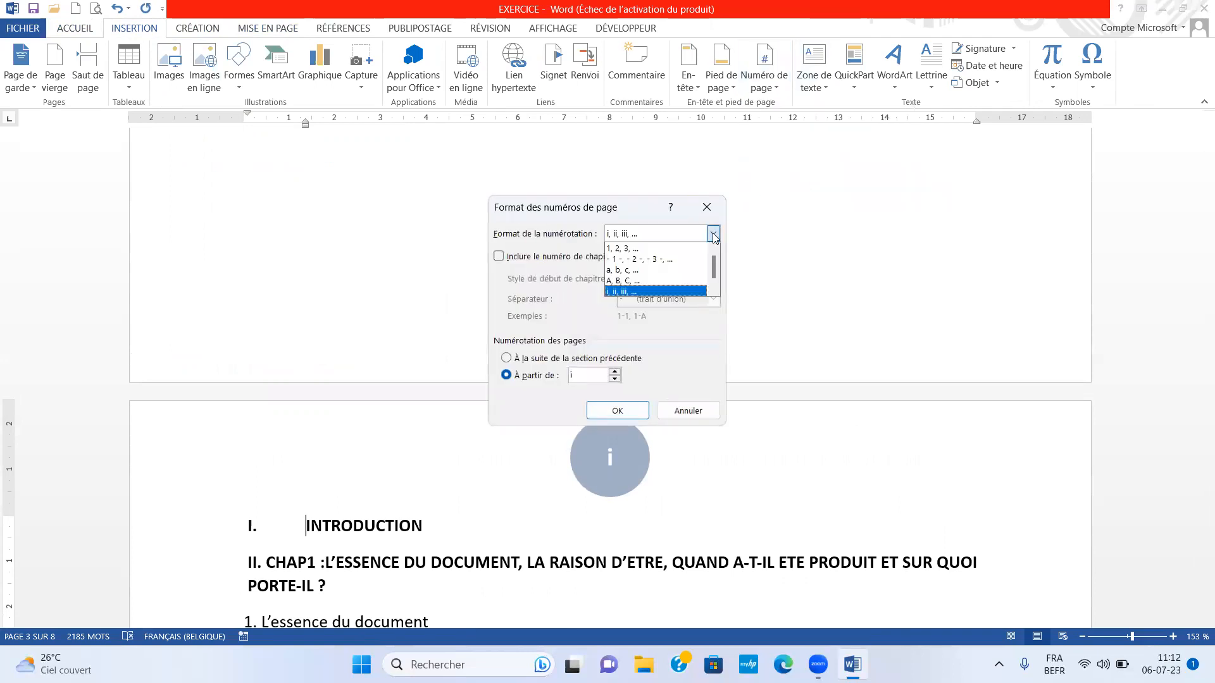
click(656, 250)
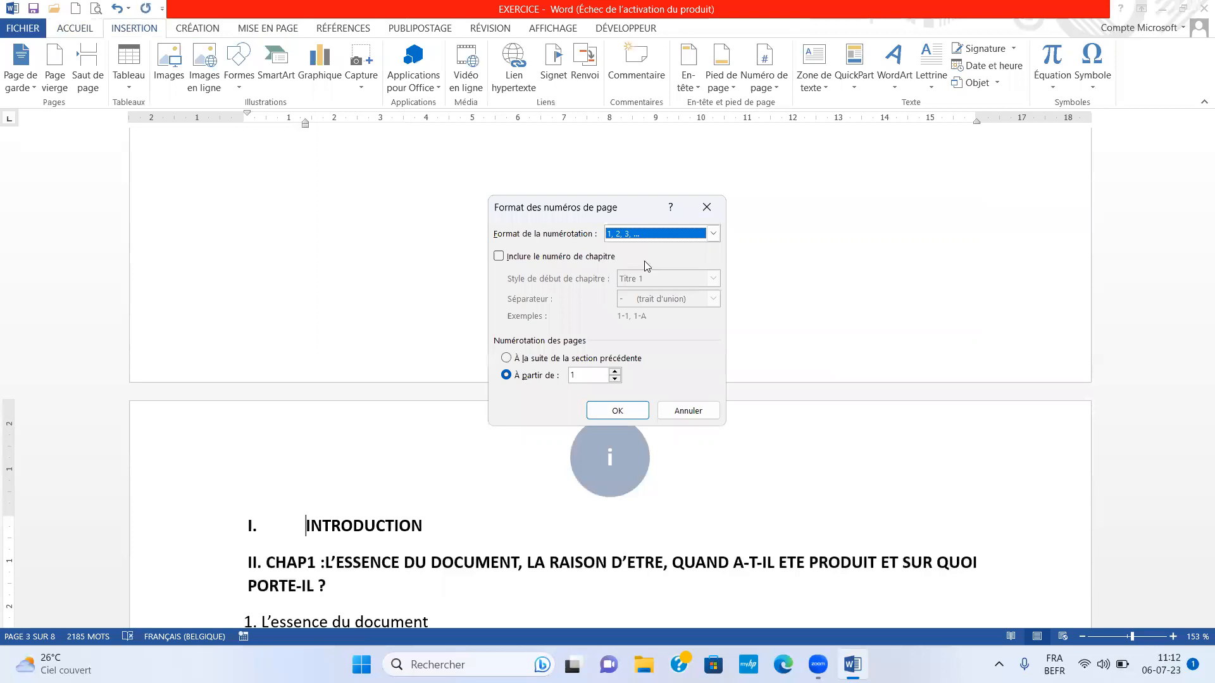
click(617, 411)
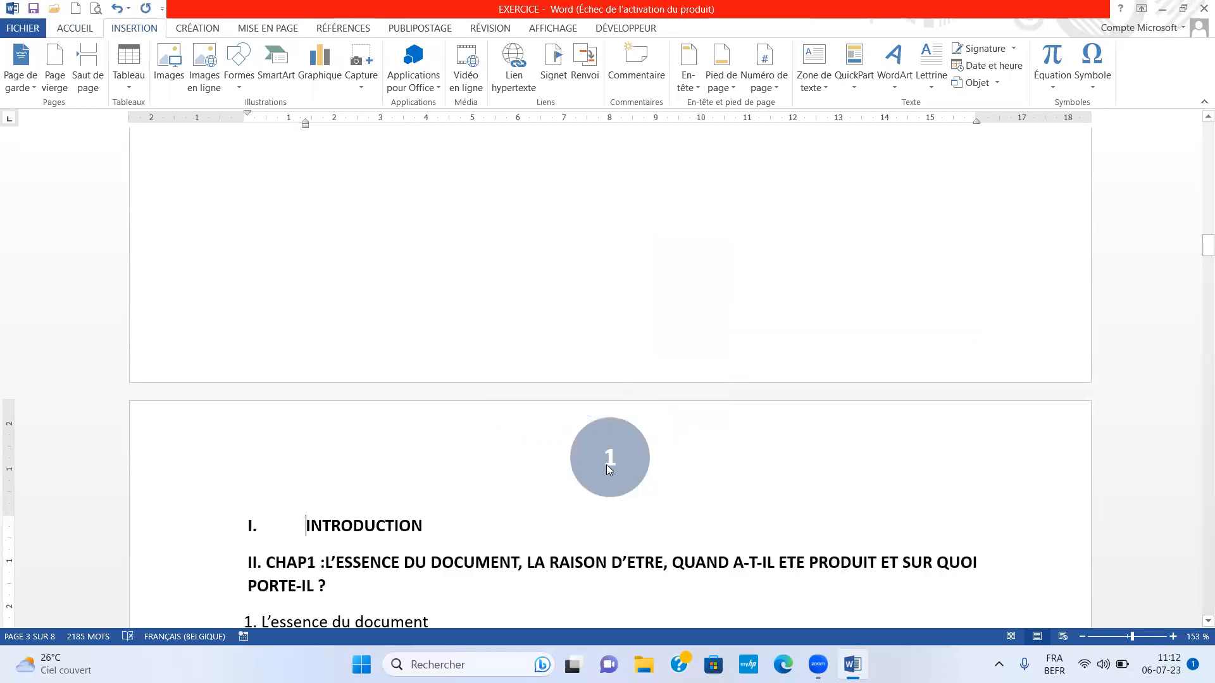
- Check the page numbers before the outline page and on the following pages up to CHAP2
scroll(608, 443, up, 10)
scroll(576, 251, up, 6)
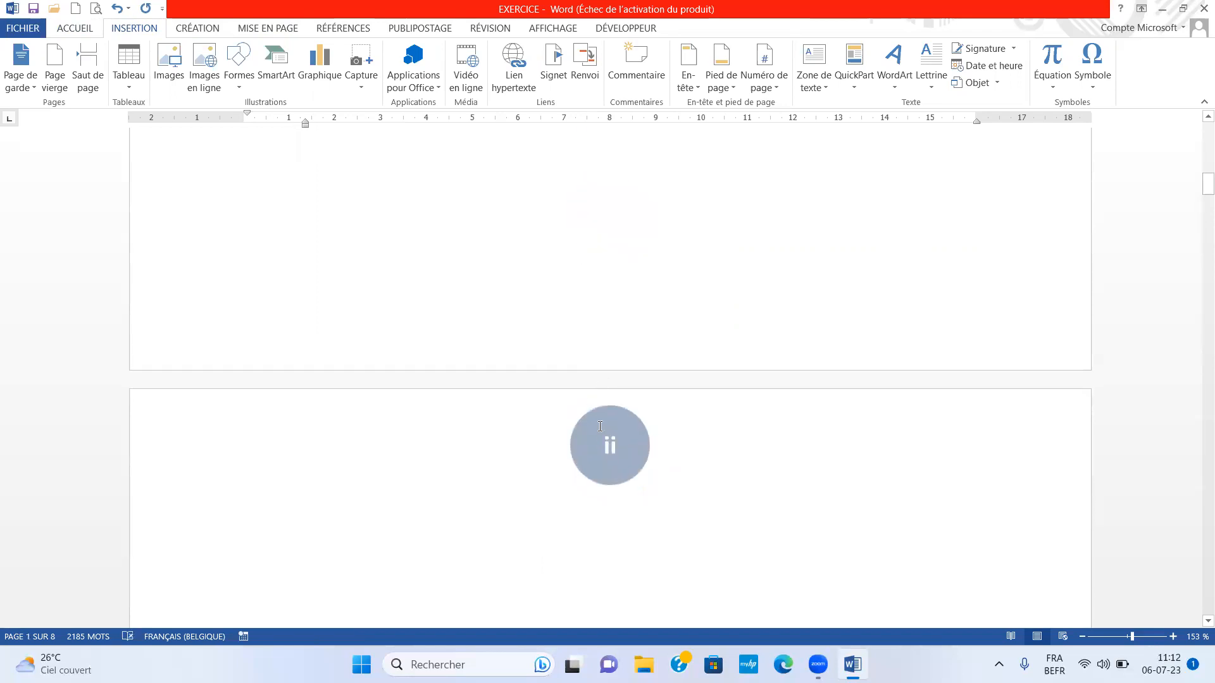
scroll(600, 426, down, 15)
scroll(603, 428, down, 10)
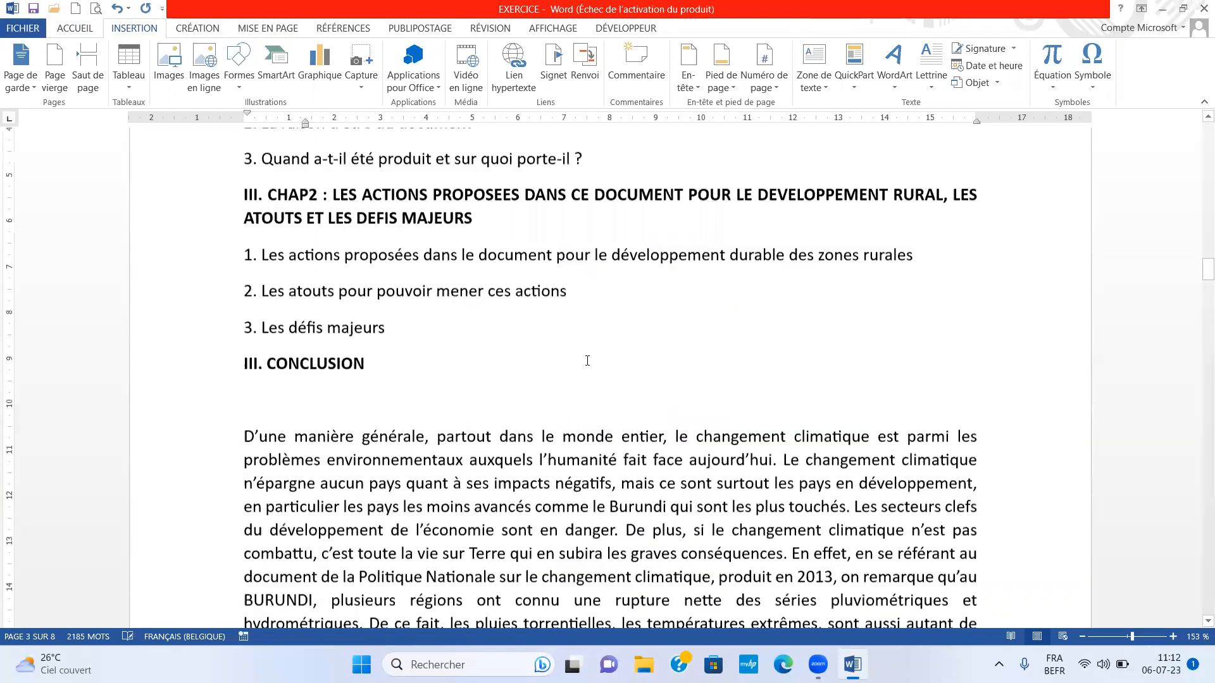
scroll(587, 361, down, 12)
scroll(590, 374, down, 15)
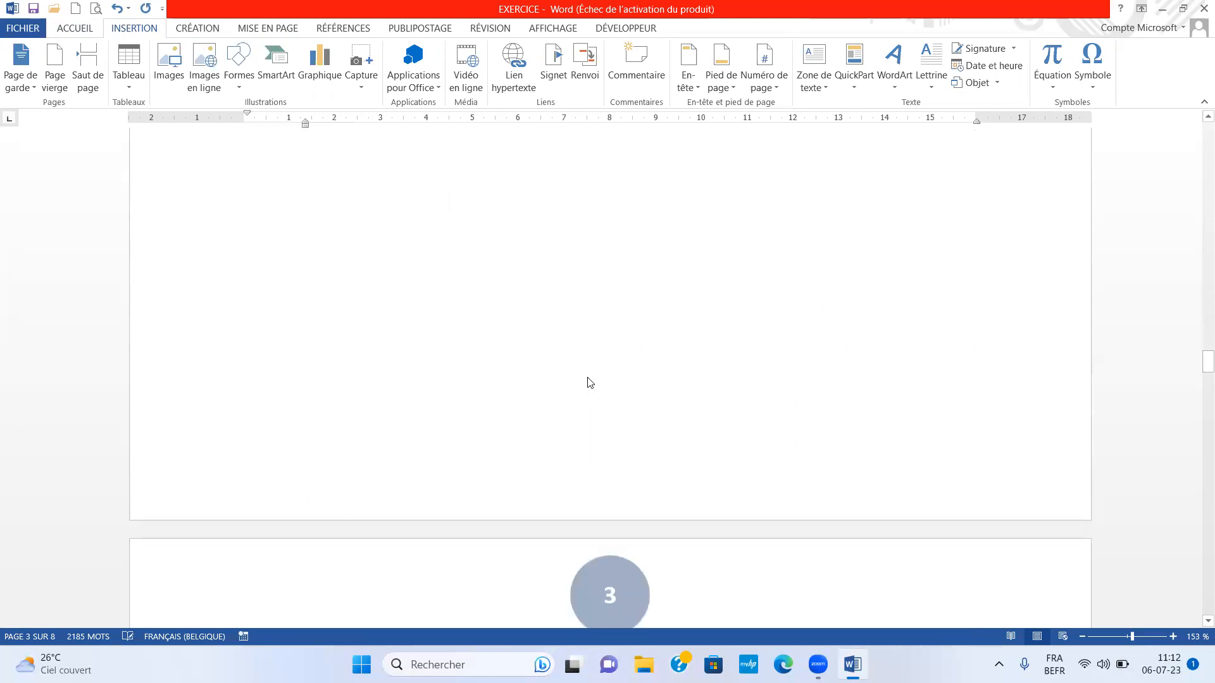
scroll(589, 374, down, 3)
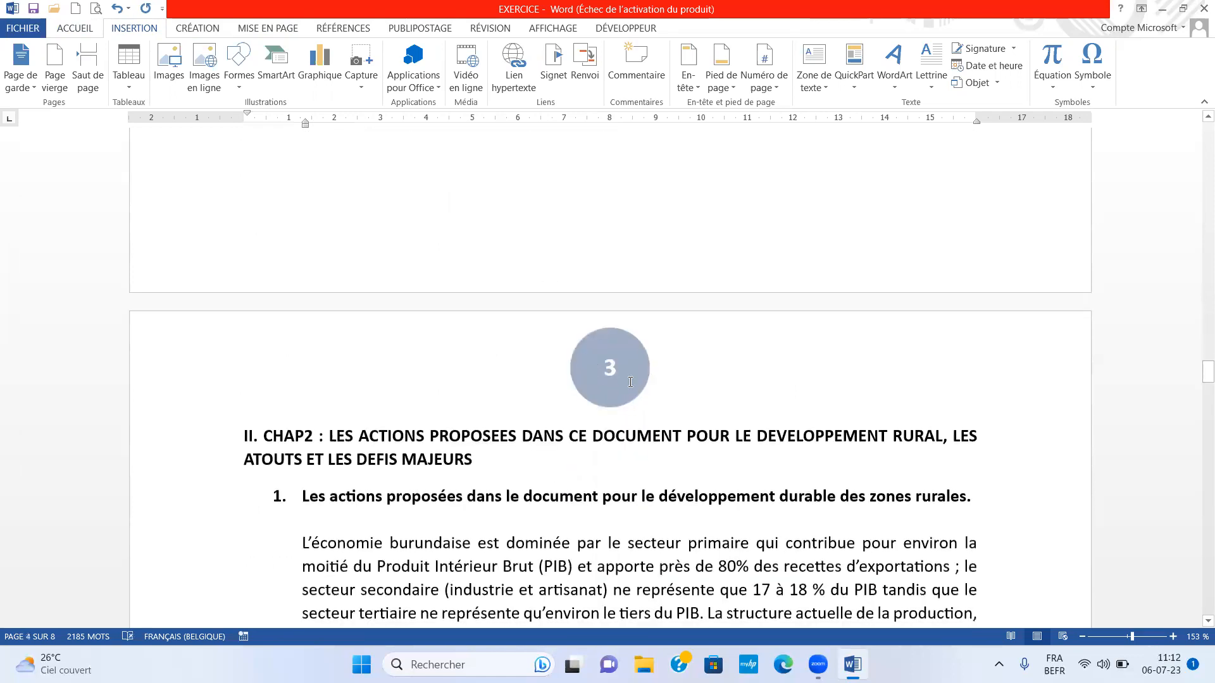
scroll(630, 382, down, 2)
- Place the insertion point just before CHAP2 in the second chapter's title and bring up the page layout commands
click(267, 265)
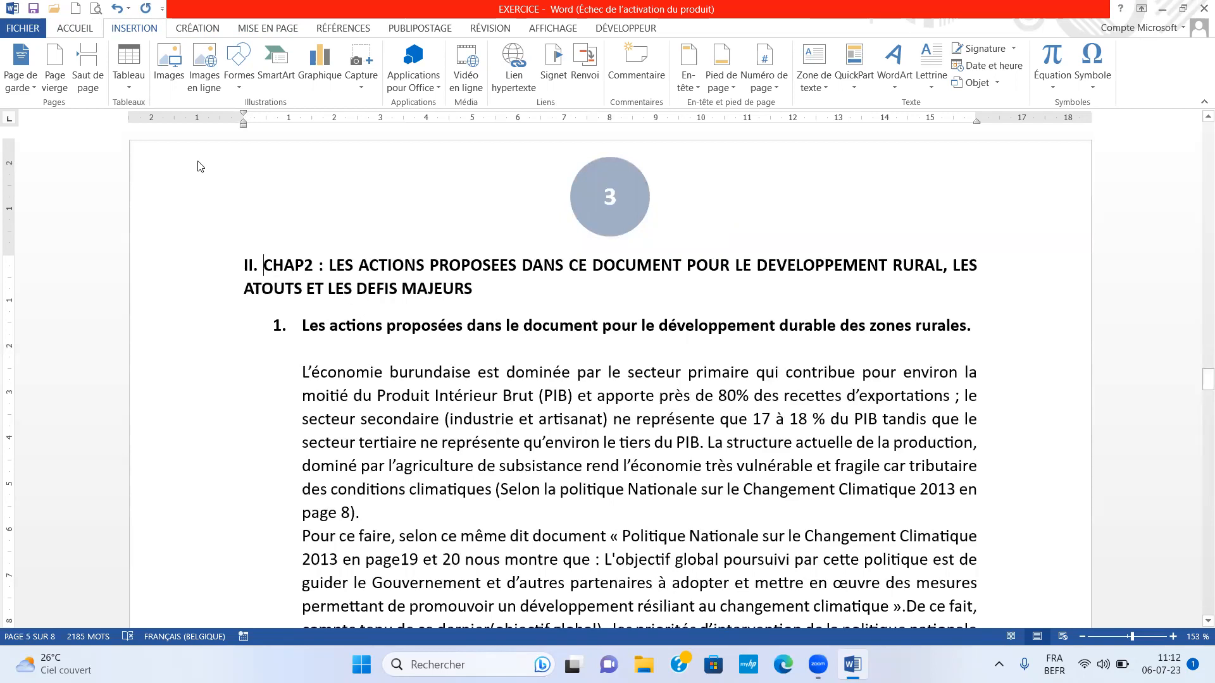
click(268, 30)
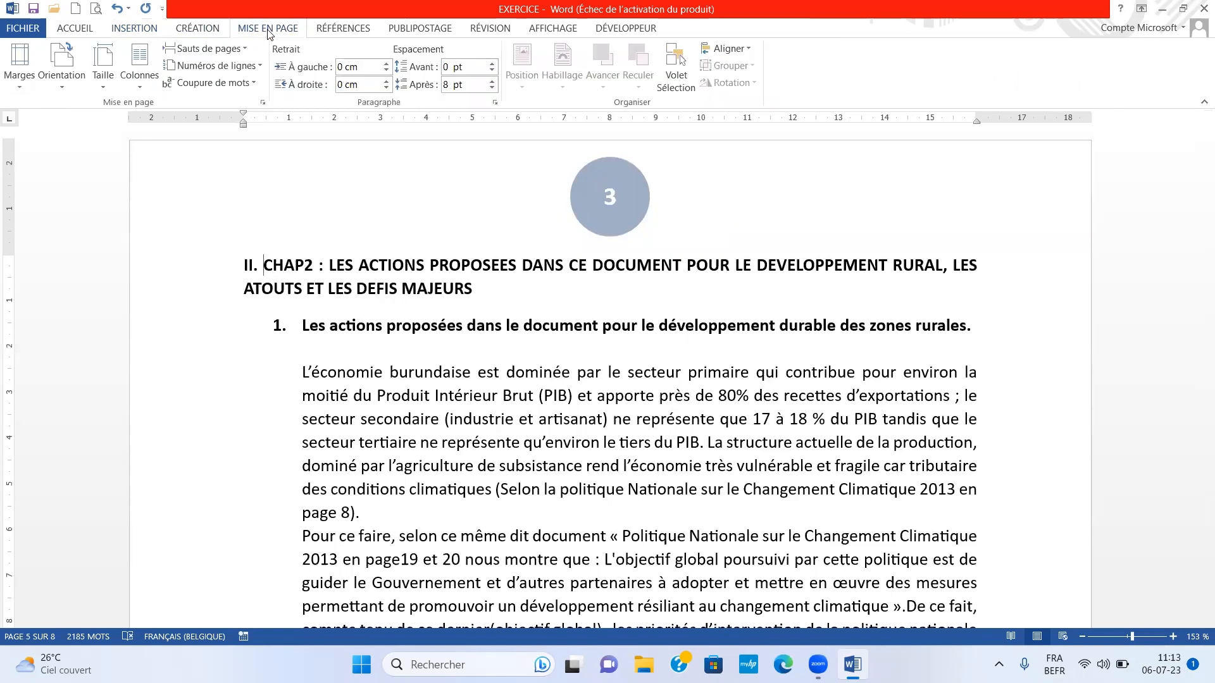
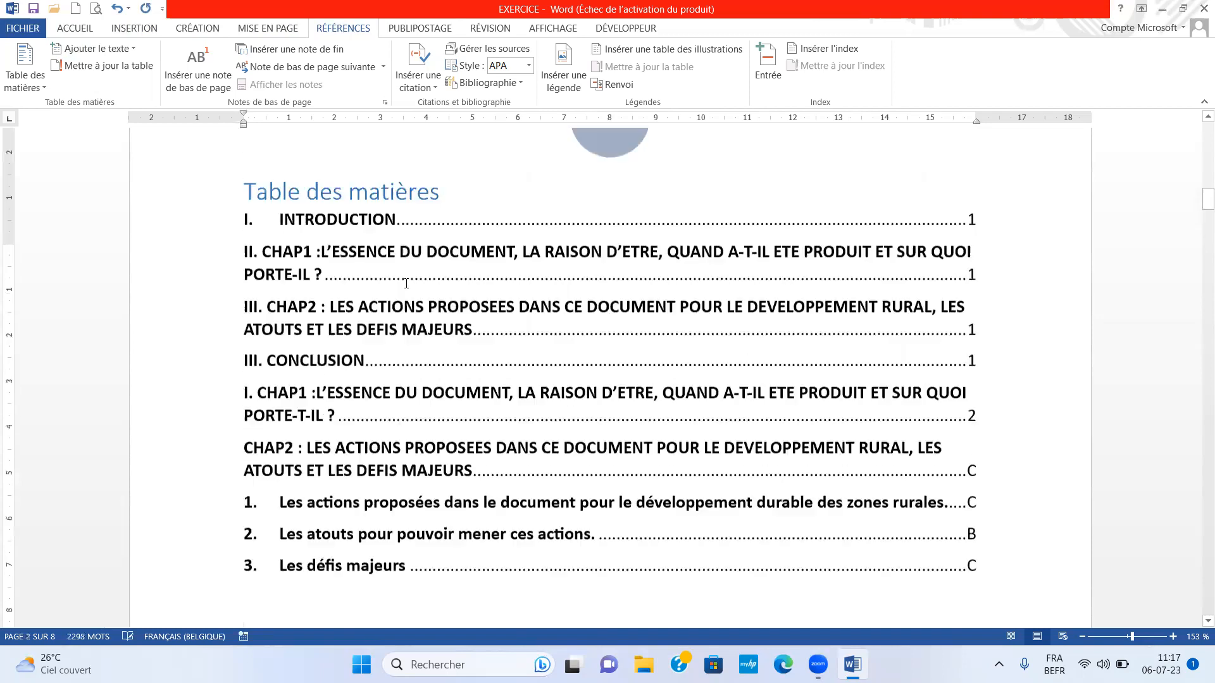
- Examine the table of contents entries from INTRODUCTION down to Les défis majeurs
scroll(873, 353, down, 2)
scroll(873, 353, down, 1)
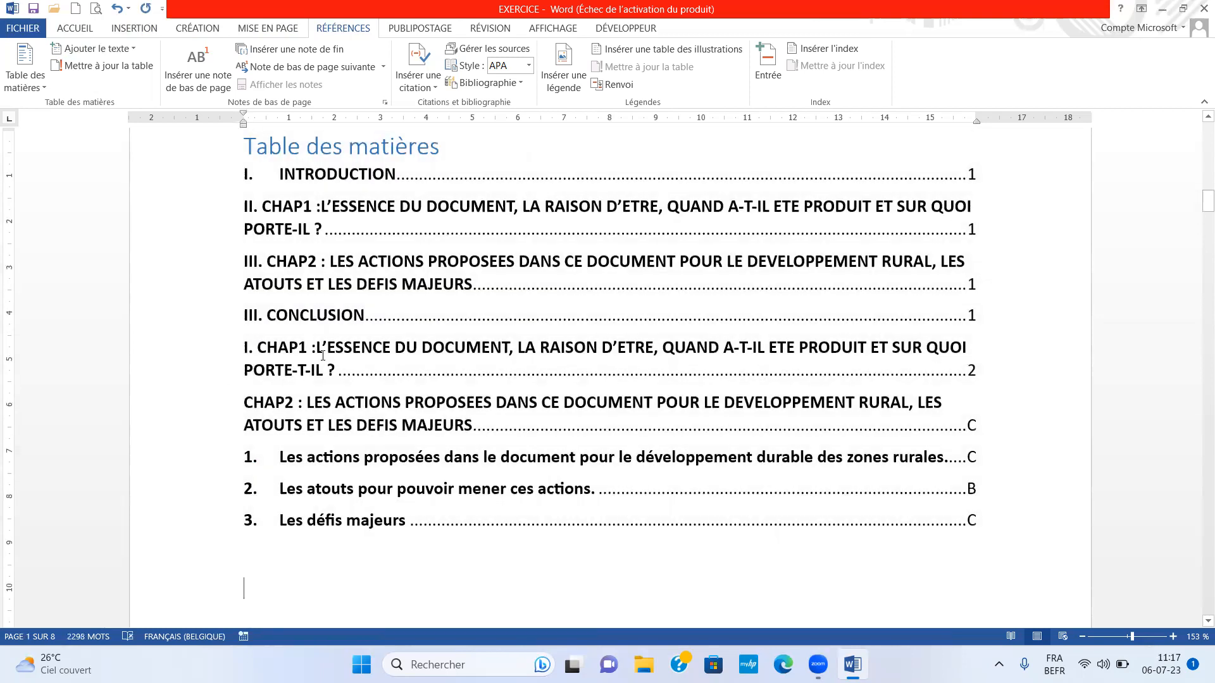
click(323, 347)
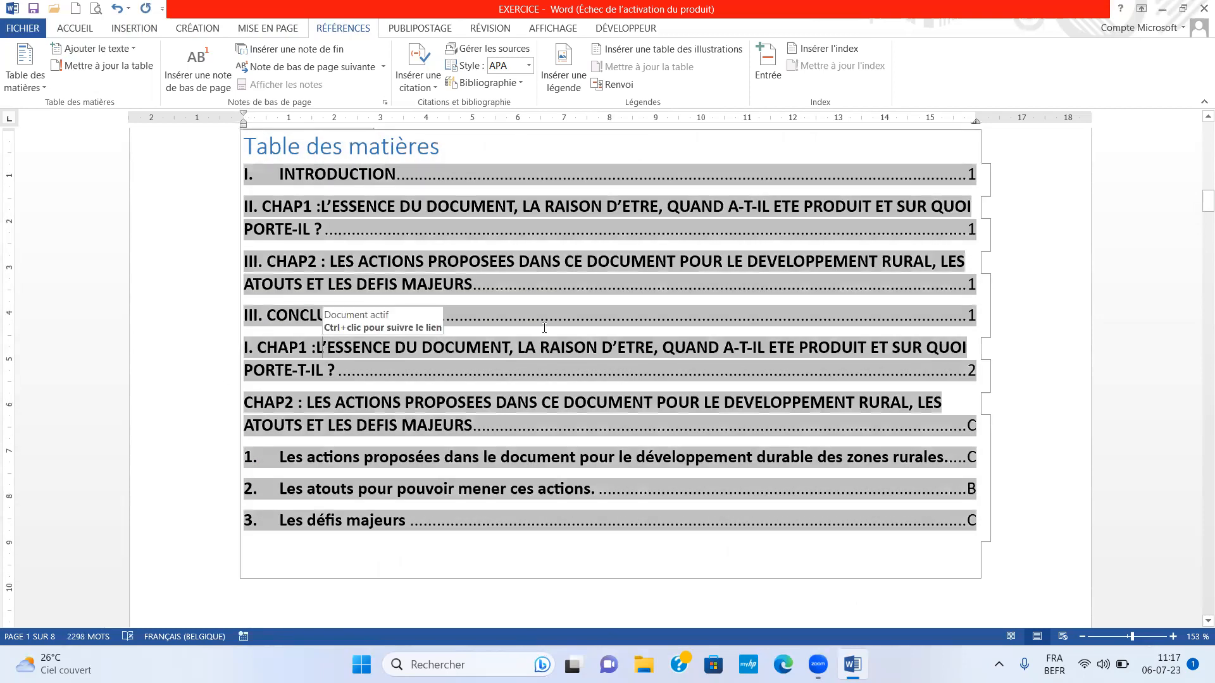
scroll(593, 315, up, 3)
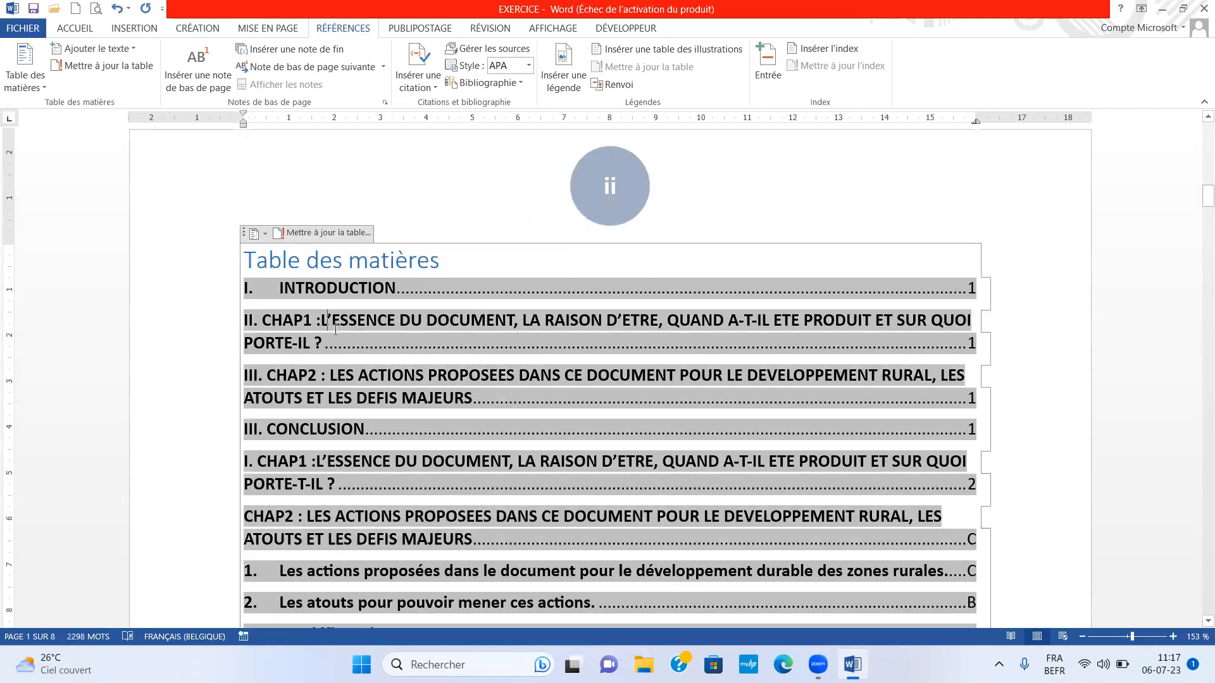
scroll(420, 359, down, 6)
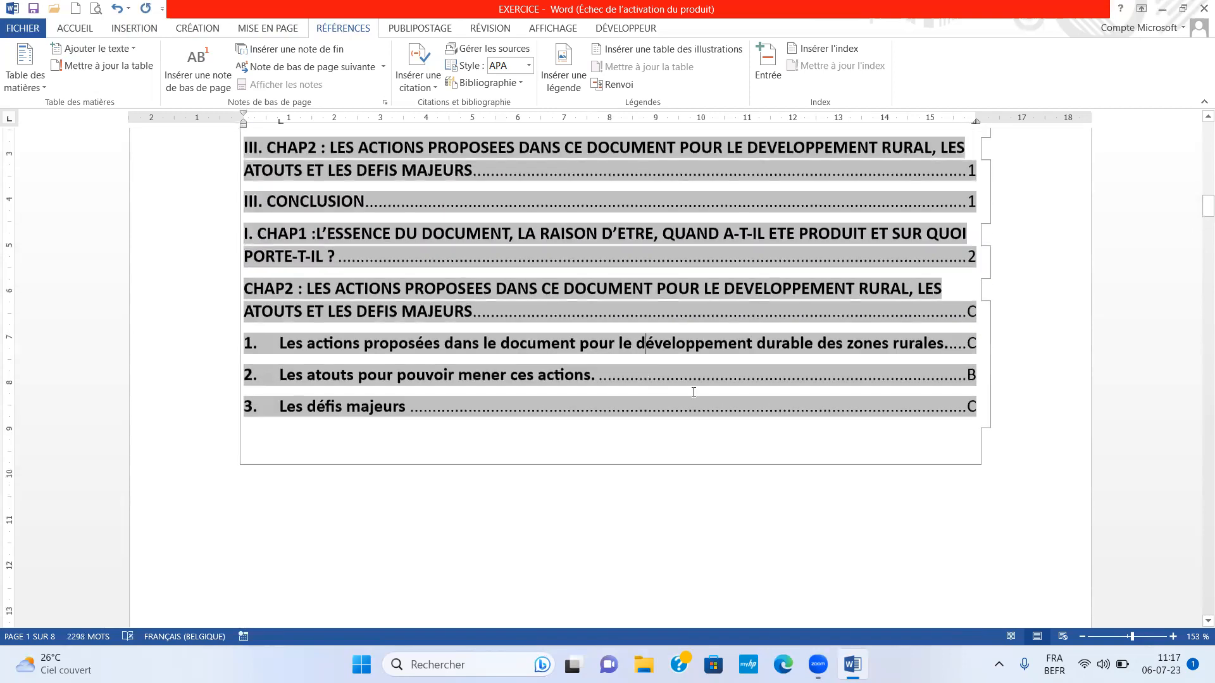
click(804, 375)
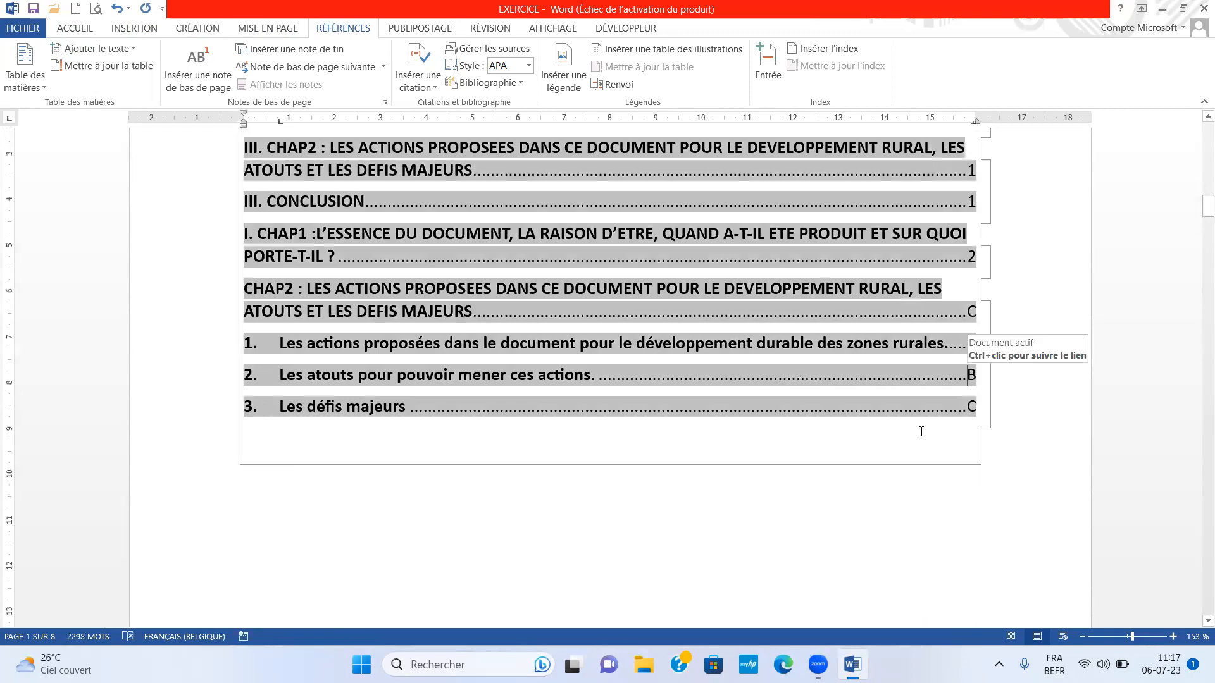
click(1015, 462)
click(717, 347)
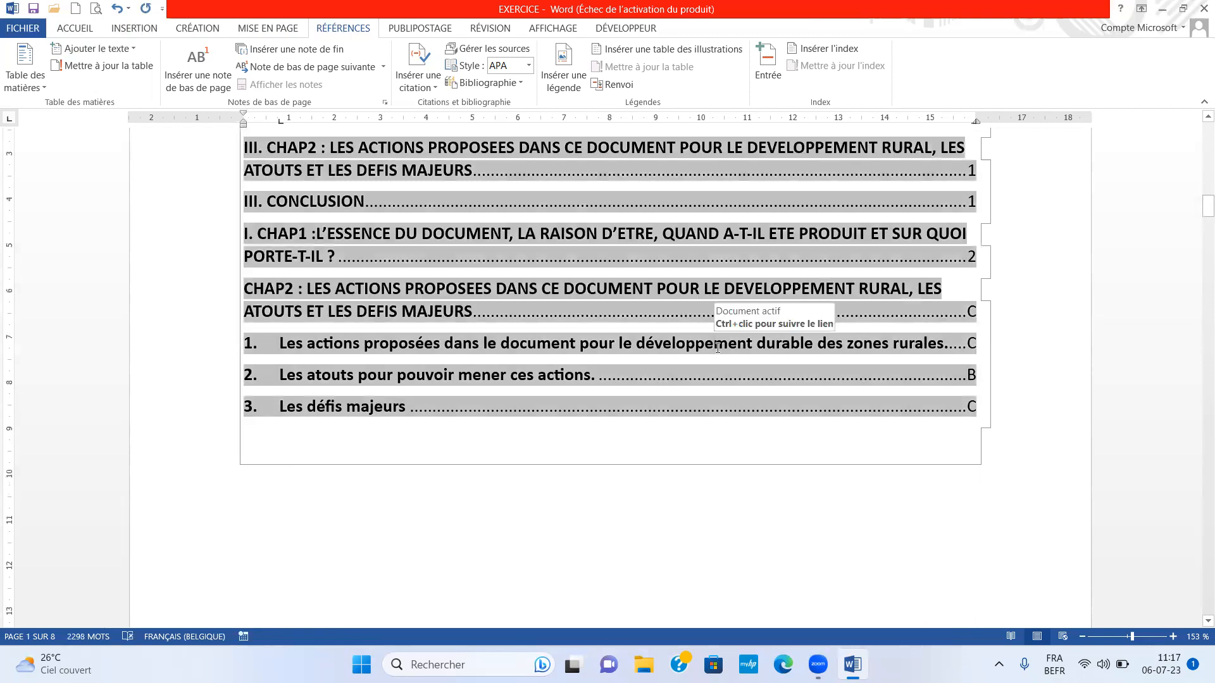
click(976, 322)
- Compare the page numbers listed for the chapters and subheadings in the table of contents, leaving the insertion point below the table
scroll(976, 323, up, 3)
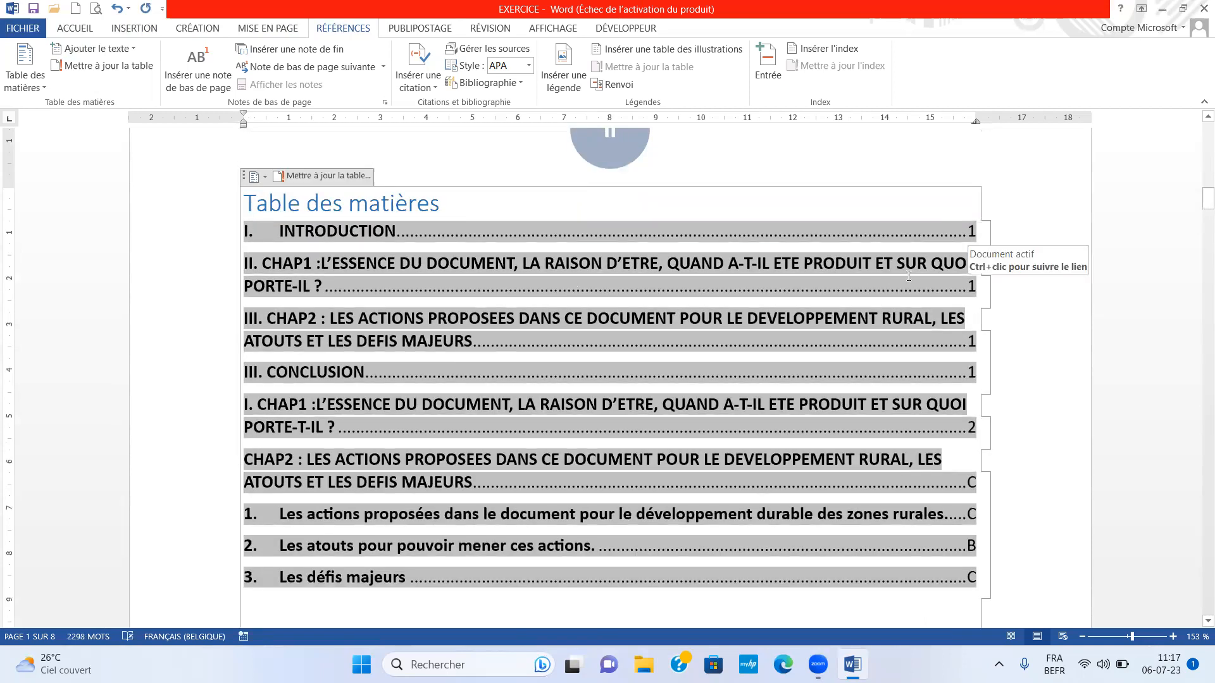
scroll(965, 250, down, 1)
scroll(961, 236, down, 2)
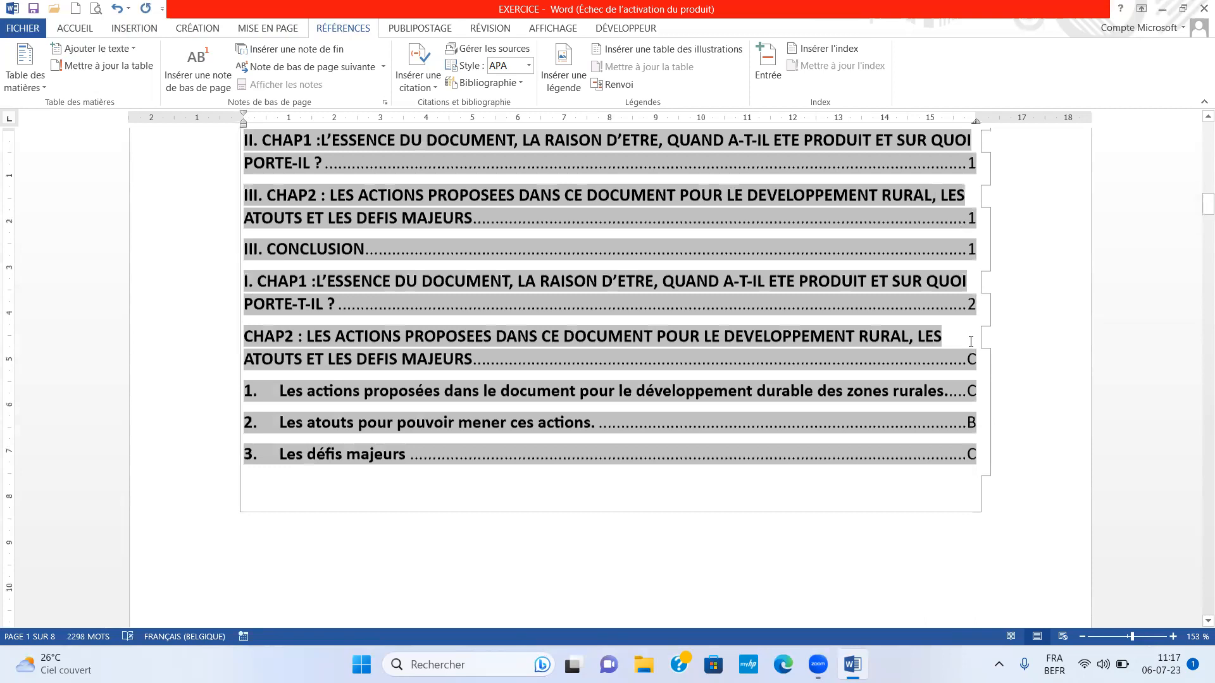
scroll(970, 341, up, 2)
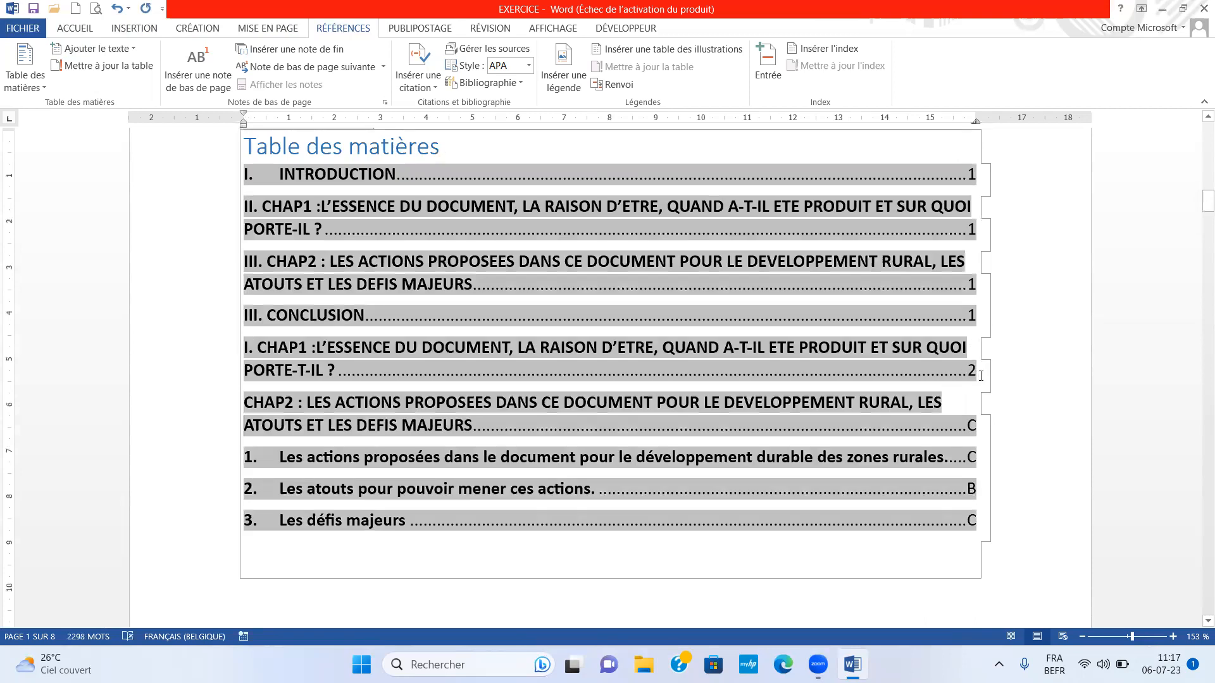
scroll(612, 292, down, 5)
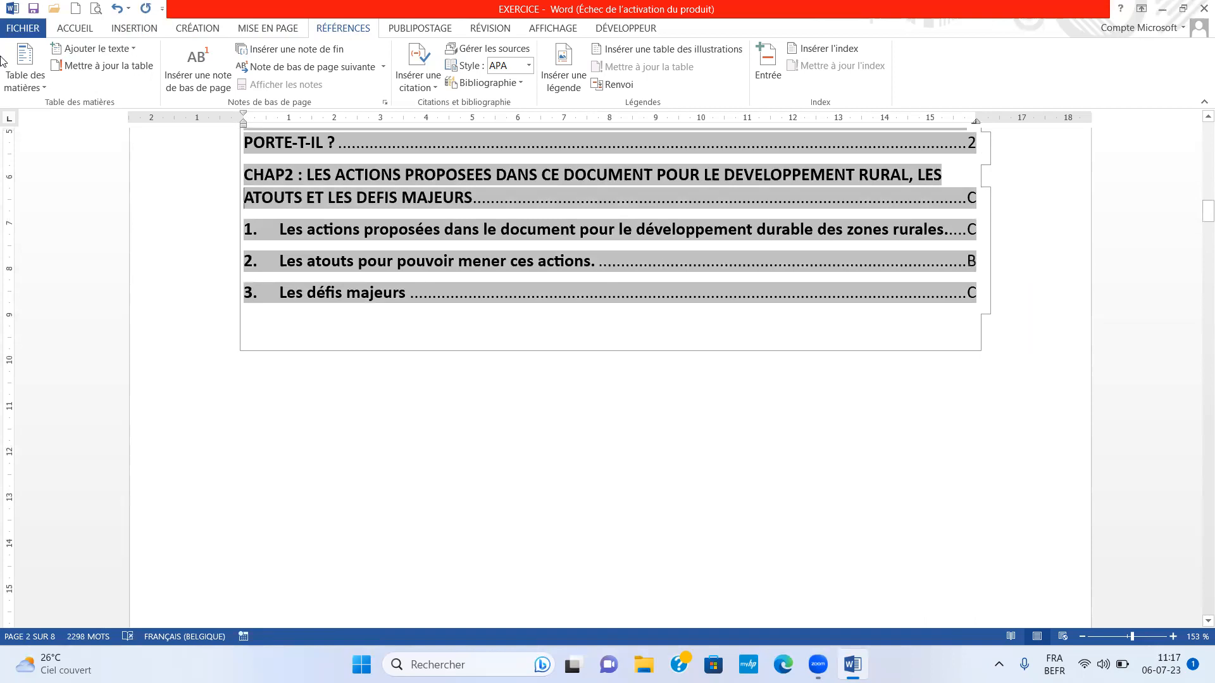
scroll(239, 203, up, 3)
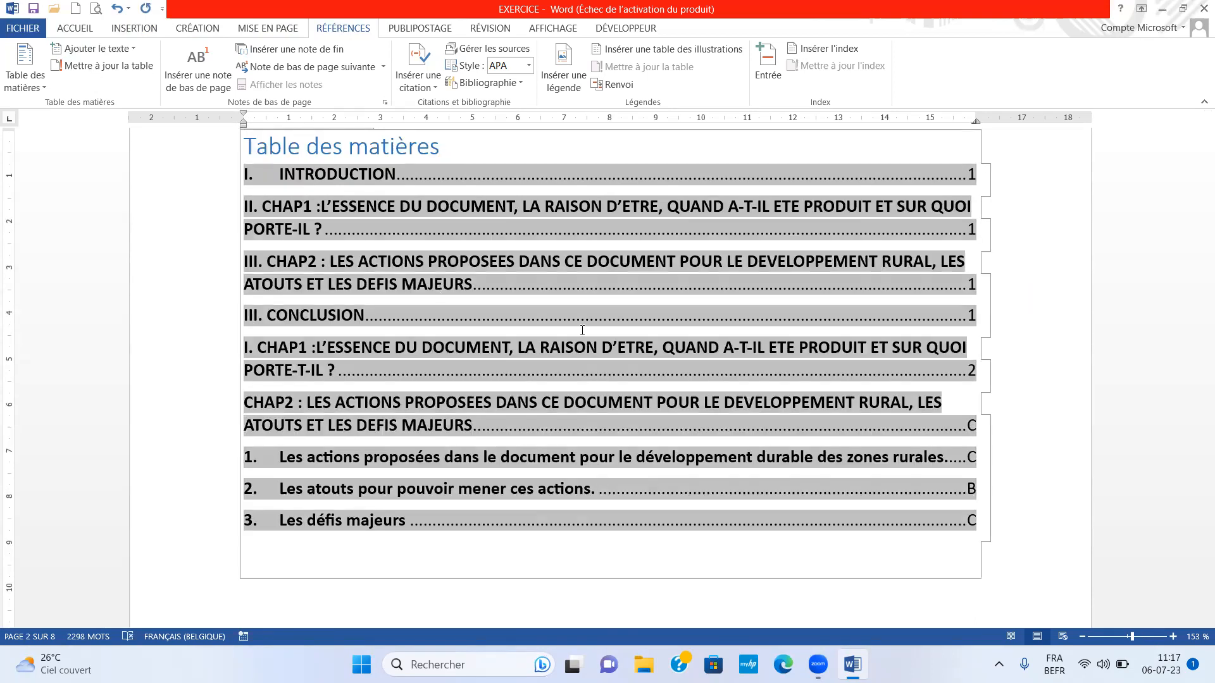
scroll(582, 329, down, 2)
click(675, 486)
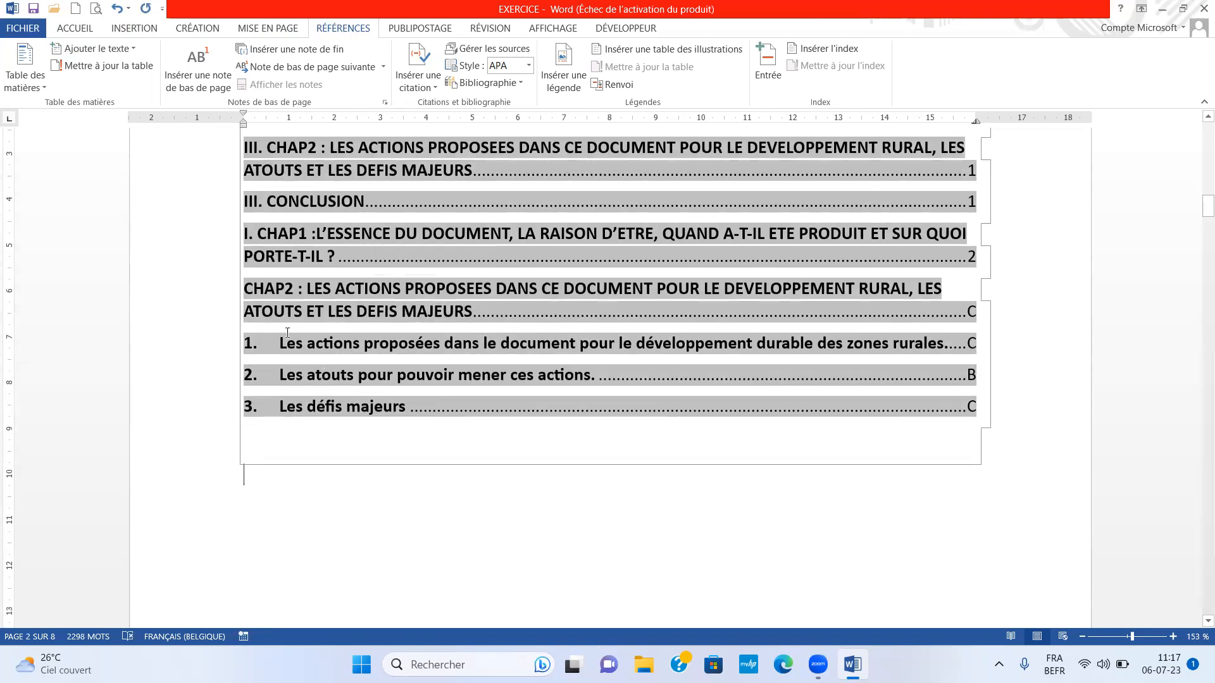
scroll(646, 423, up, 2)
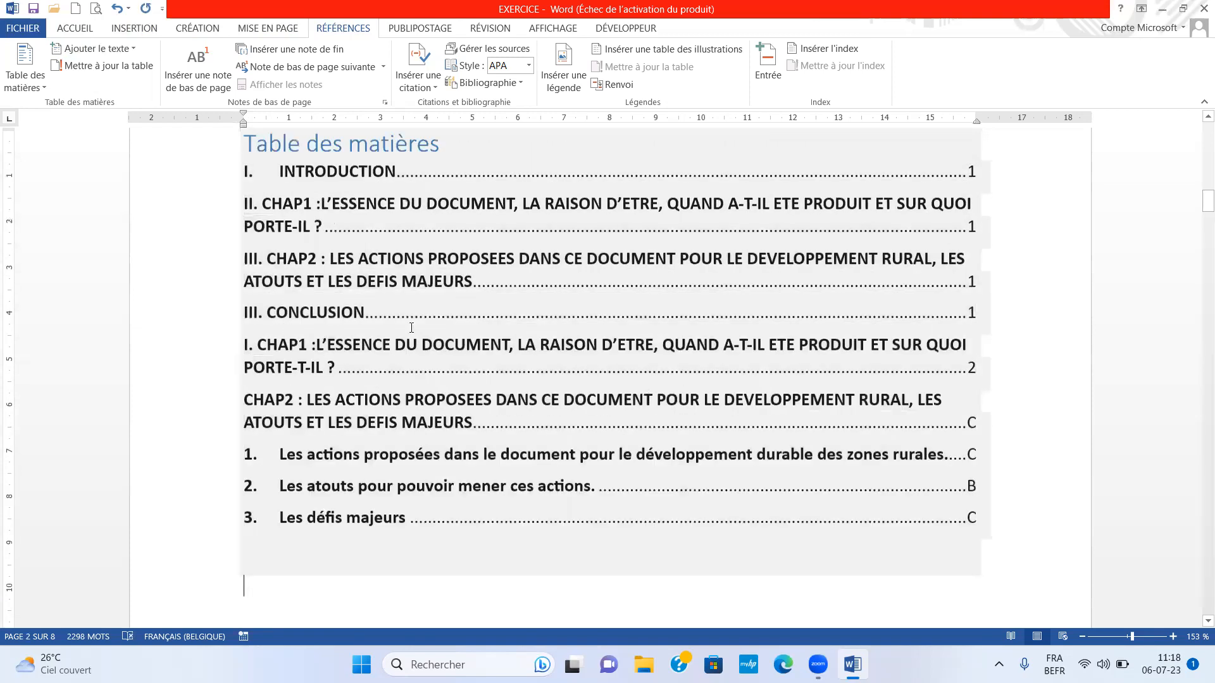
scroll(411, 327, down, 3)
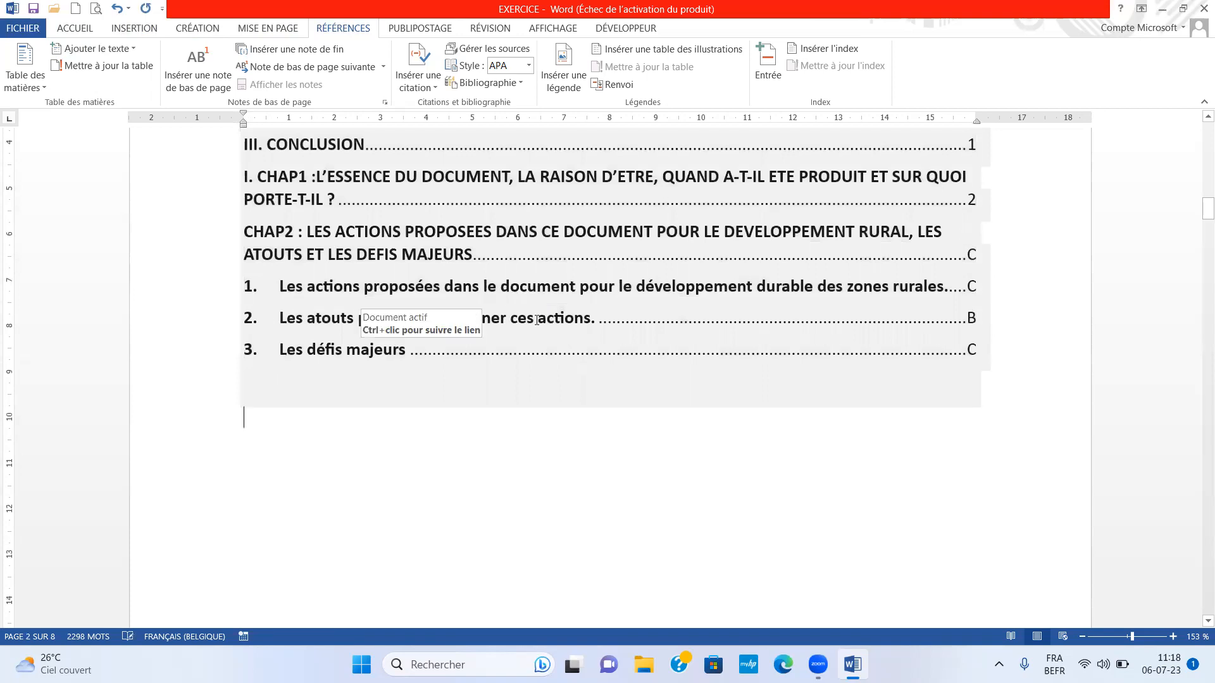
- Examine the outline page that follows the table of contents and its page number, then return to the table
scroll(480, 387, down, 5)
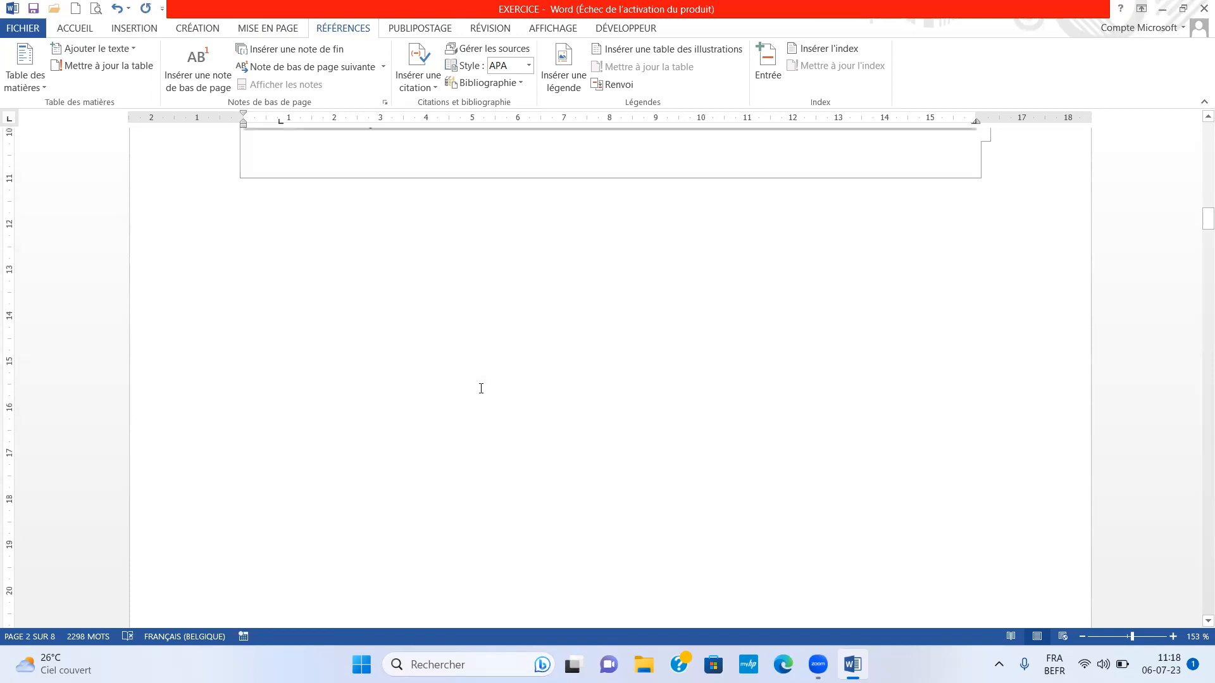
scroll(481, 388, down, 12)
scroll(471, 372, down, 3)
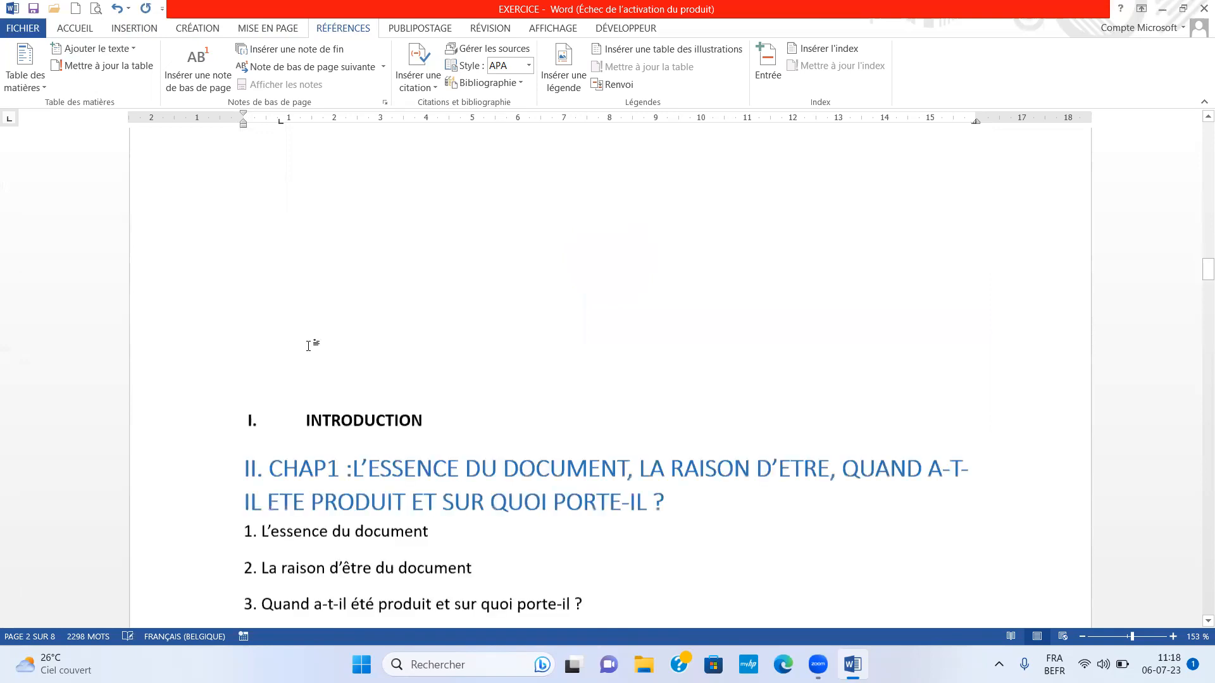
click(309, 346)
scroll(309, 346, down, 1)
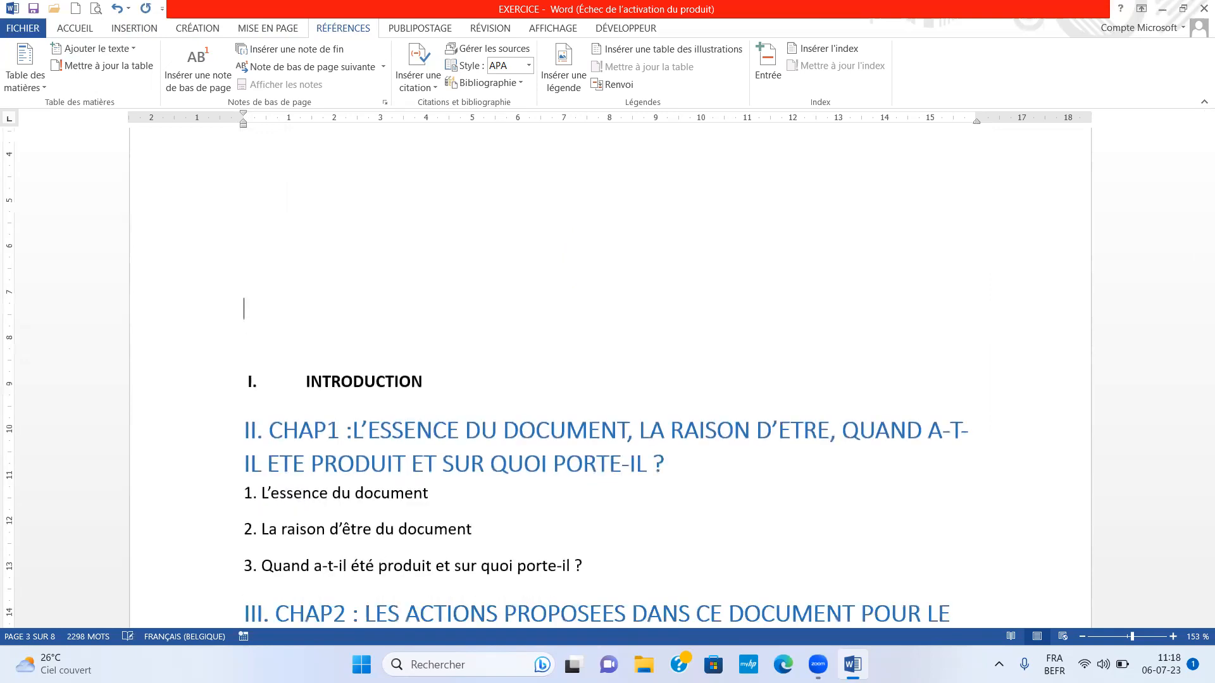
scroll(609, 374, down, 3)
scroll(310, 343, up, 4)
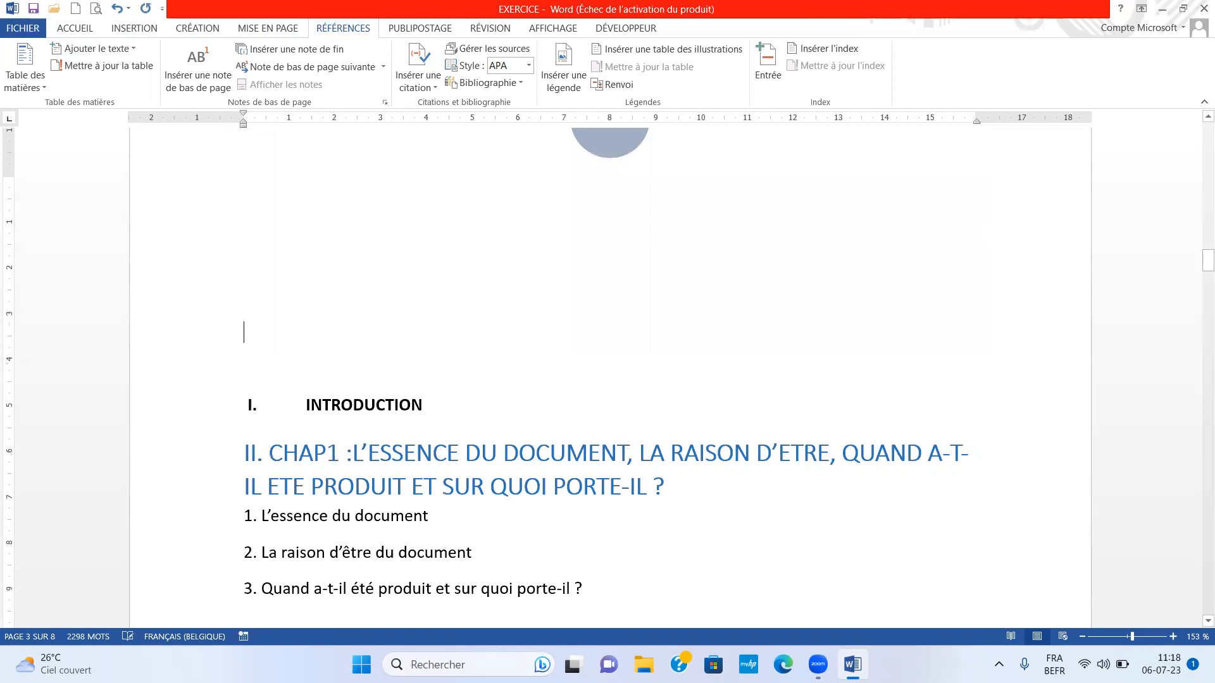
scroll(461, 367, down, 4)
scroll(460, 367, up, 16)
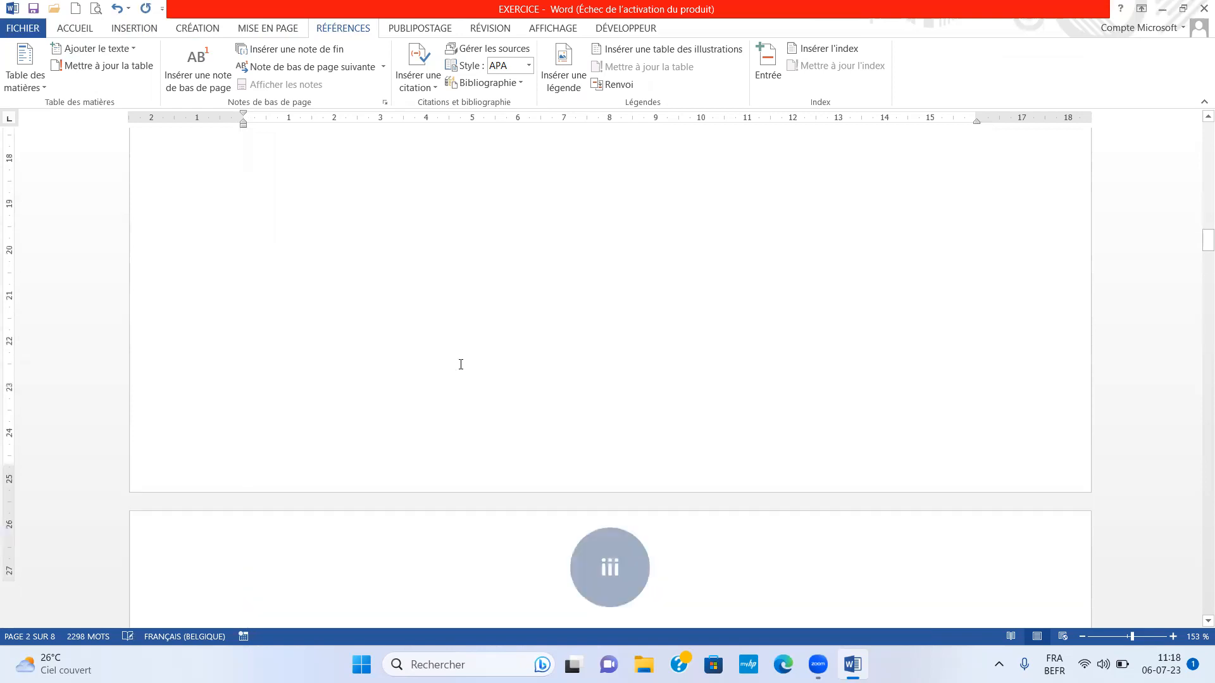
scroll(460, 365, up, 7)
scroll(310, 472, up, 11)
- Compare the page number listed for Les défis majeurs in the table of contents with the page where that section starts
click(317, 465)
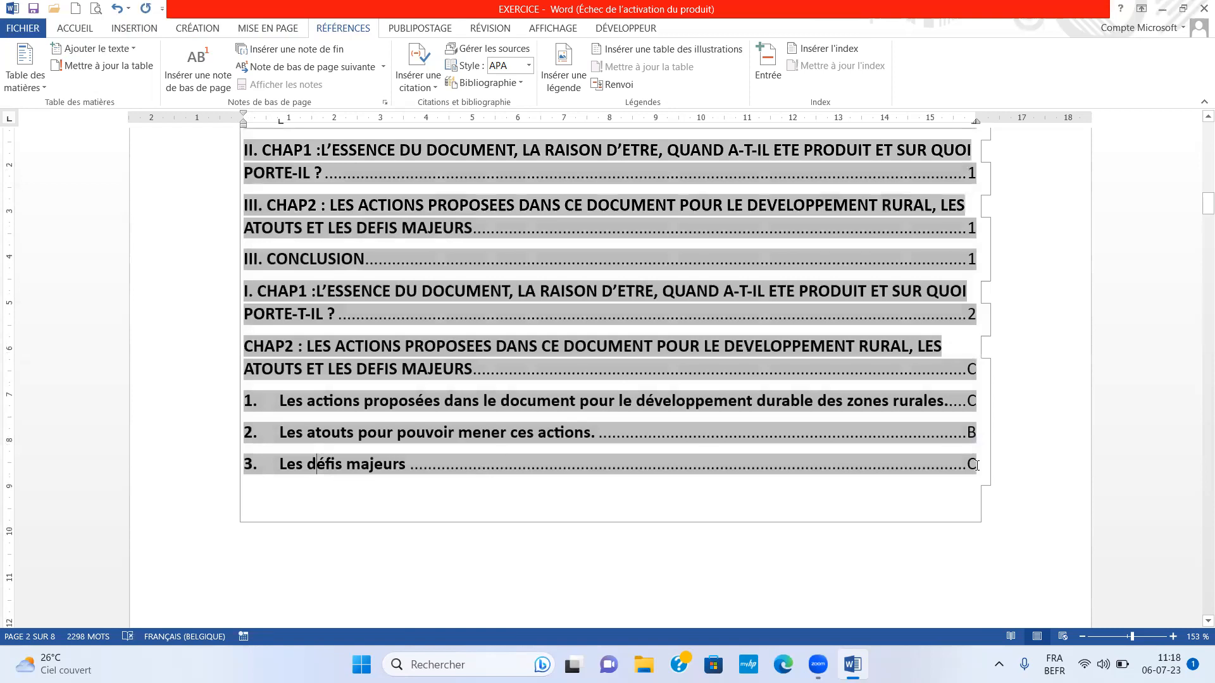
drag(978, 465, 969, 465)
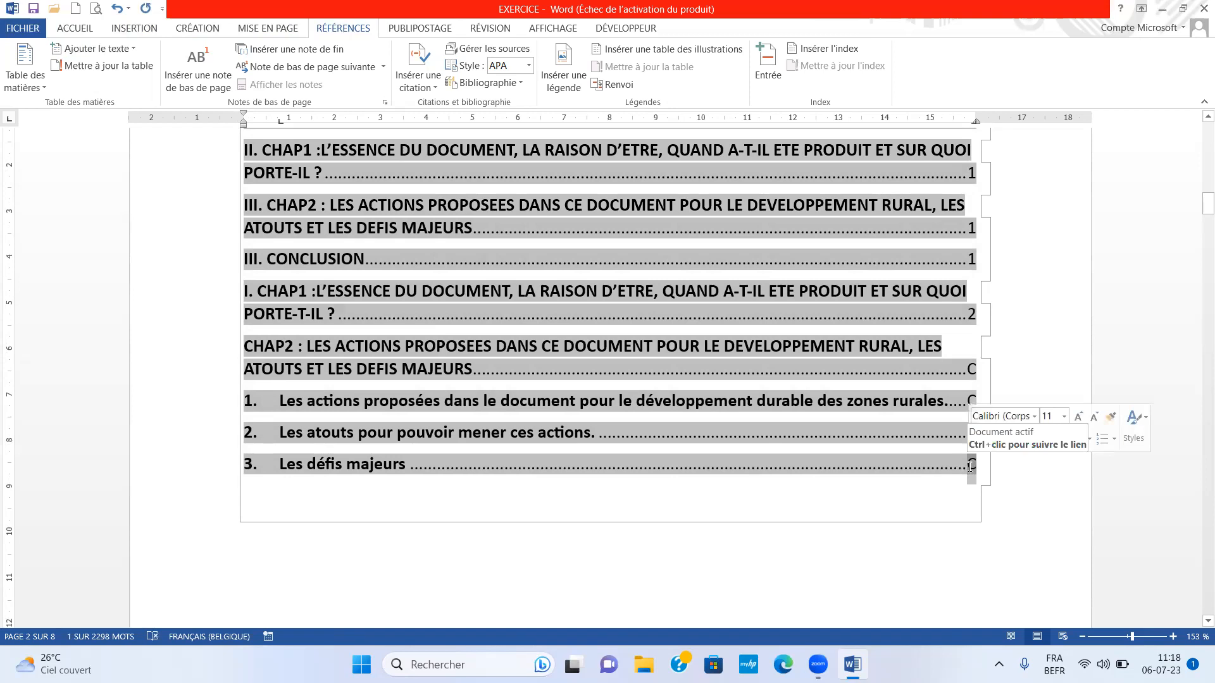
click(970, 467)
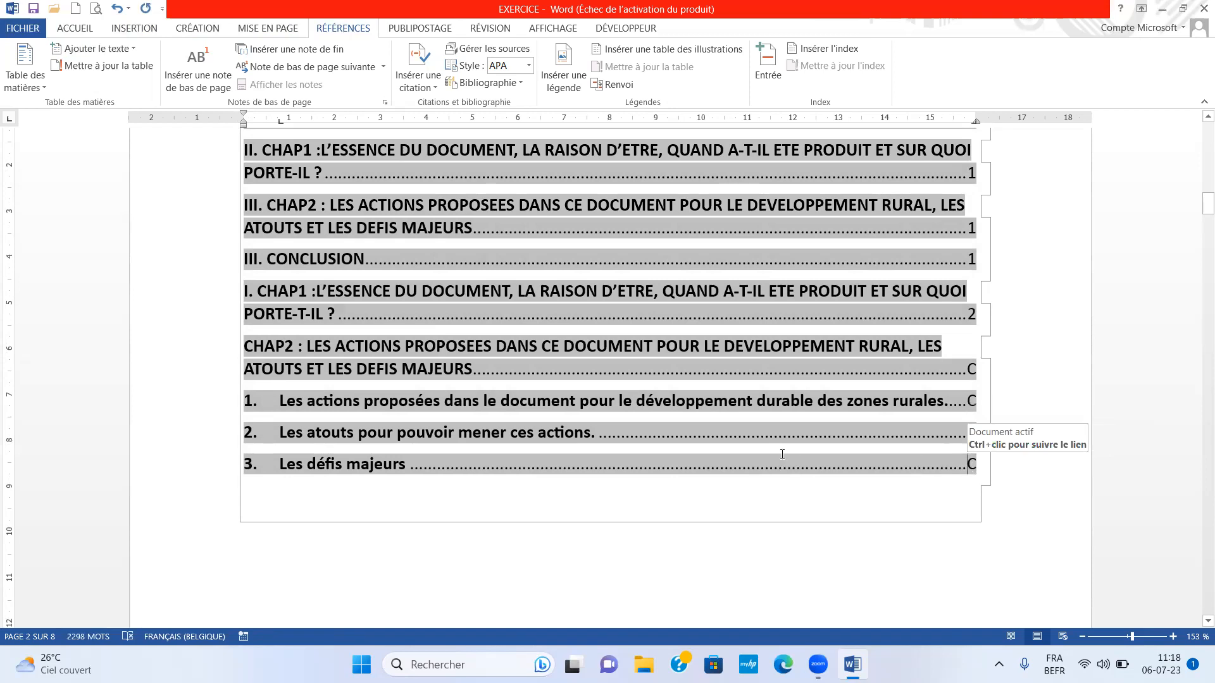
scroll(782, 454, down, 2)
drag(1208, 214, 1195, 525)
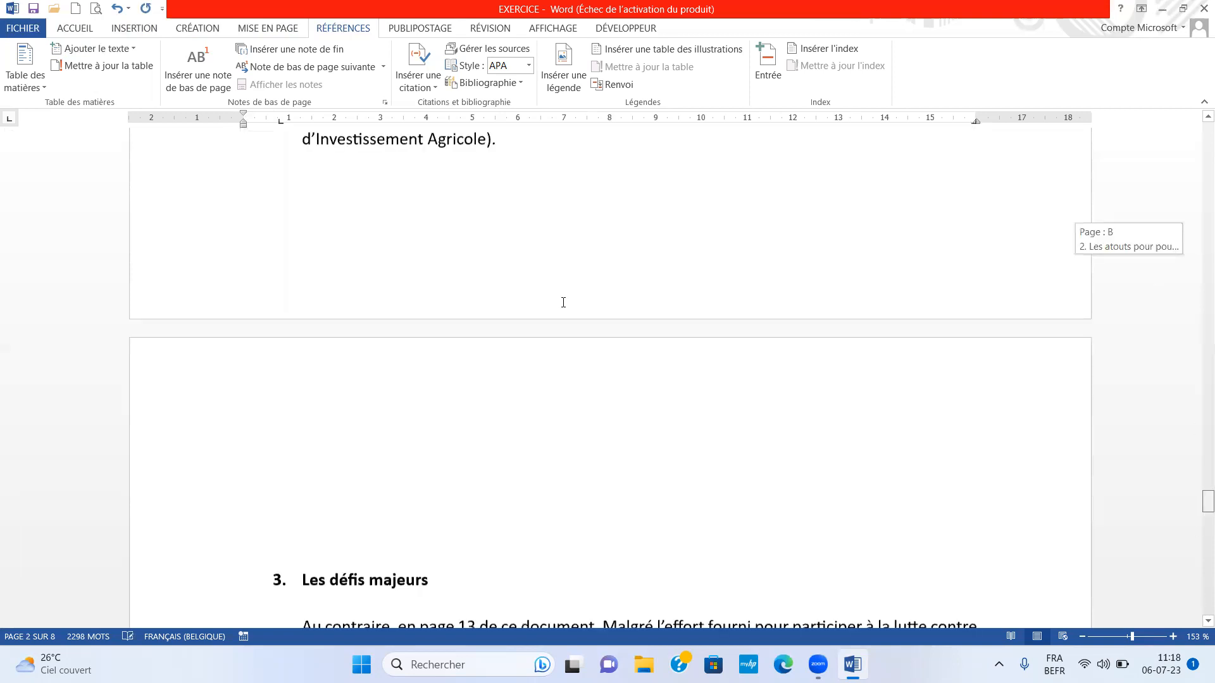
scroll(563, 303, down, 10)
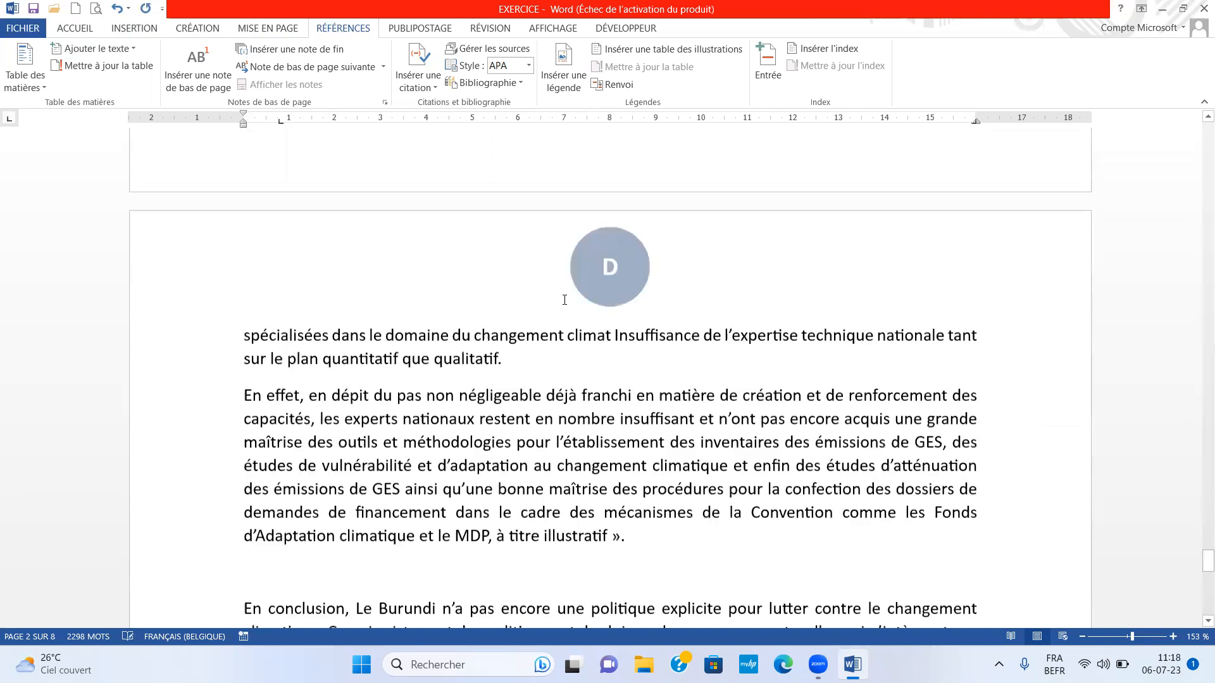
scroll(564, 300, up, 4)
scroll(565, 300, up, 5)
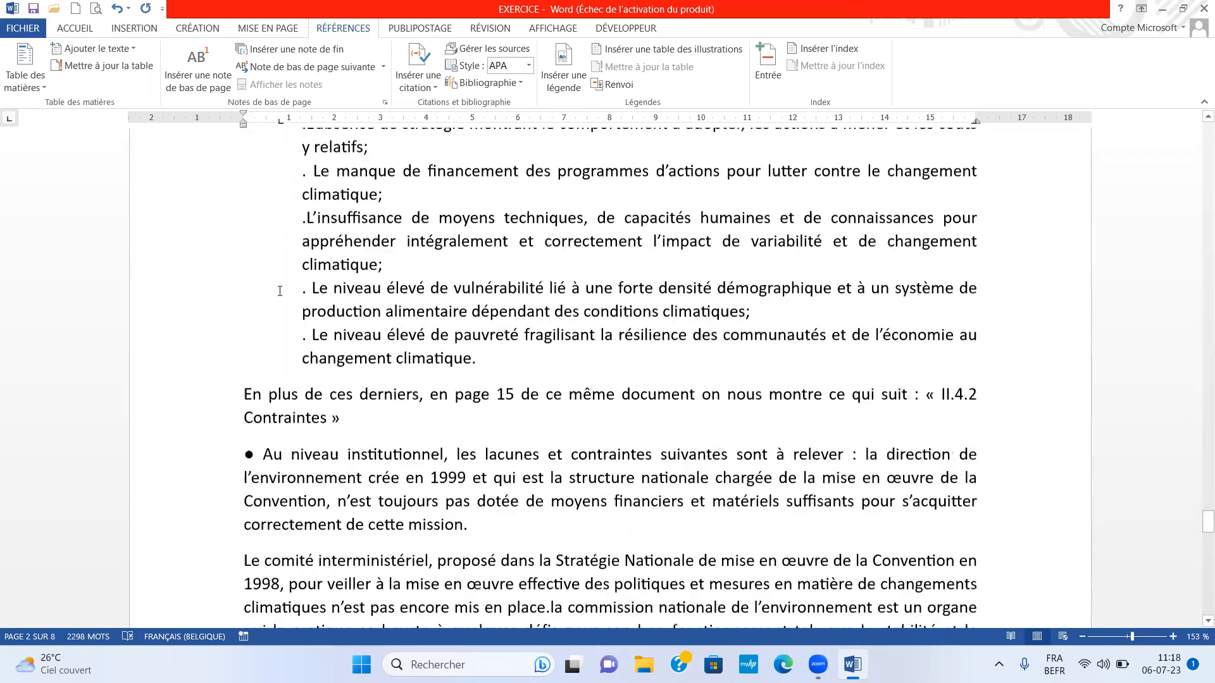
scroll(270, 289, up, 5)
- Push the Les défis majeurs heading onto the following page with blank lines above it, removing the surplus ones
click(259, 286)
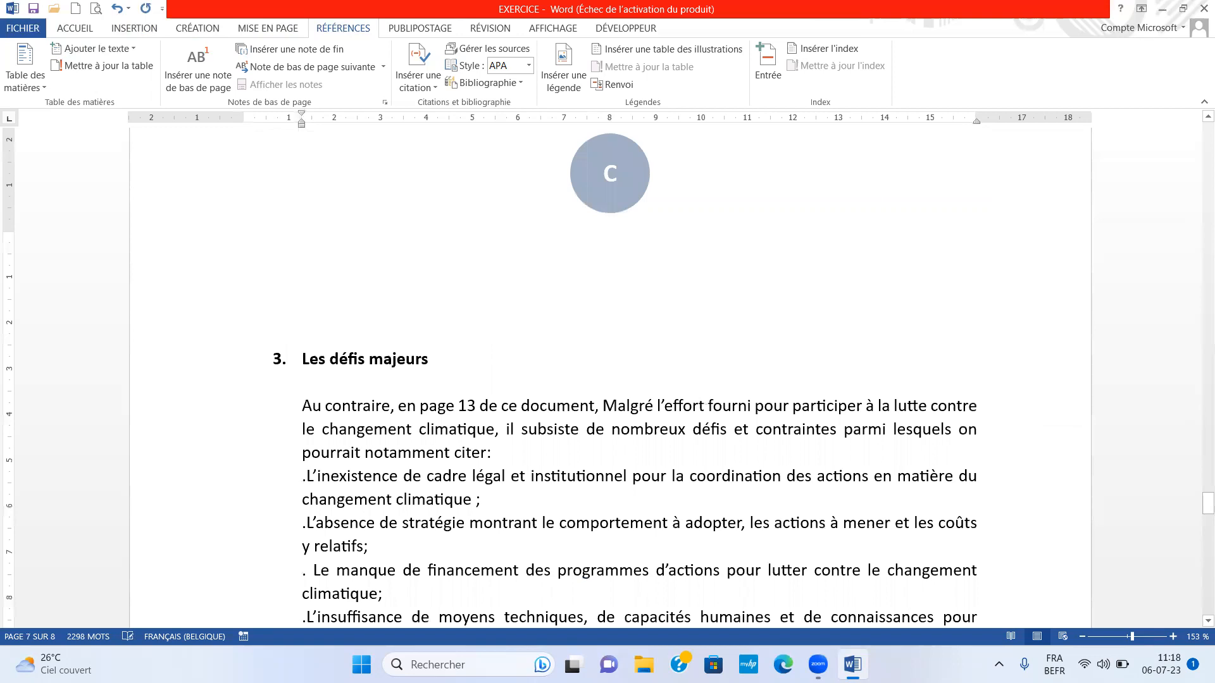
key(Return)
key(Return)
key(Return)
key(Return)
key(Return)
key(Return)
key(Return)
key(Return)
key(Return)
key(Return)
key(Return)
key(Return)
key(Return)
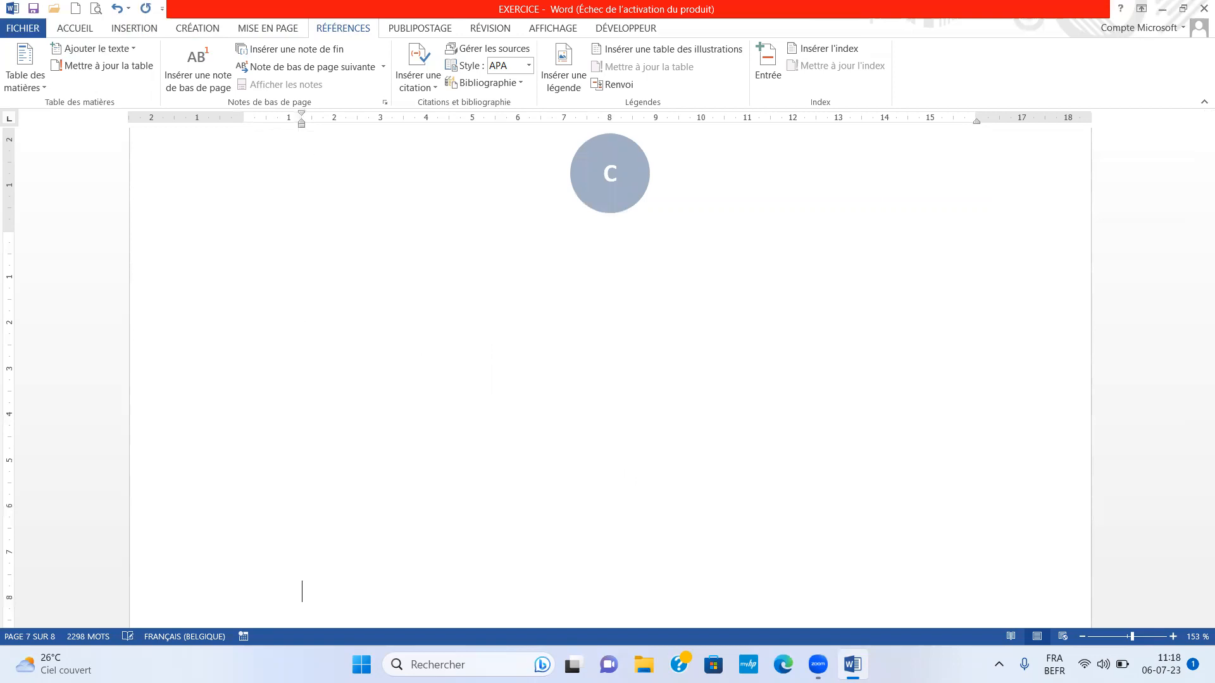
key(Return)
key(Return)
key(Return)
key(Return)
key(Return)
key(Return)
key(Return)
key(Return)
key(Return)
key(Return)
key(Return)
key(Return)
key(Return)
key(Return)
key(Return)
key(Return)
key(Return)
key(Return)
key(Return)
key(Return)
key(Return)
key(Return)
key(Return)
key(Return)
key(Return)
key(Return)
key(Return)
key(Return)
key(Return)
key(Return)
key(Return)
key(Return)
key(Return)
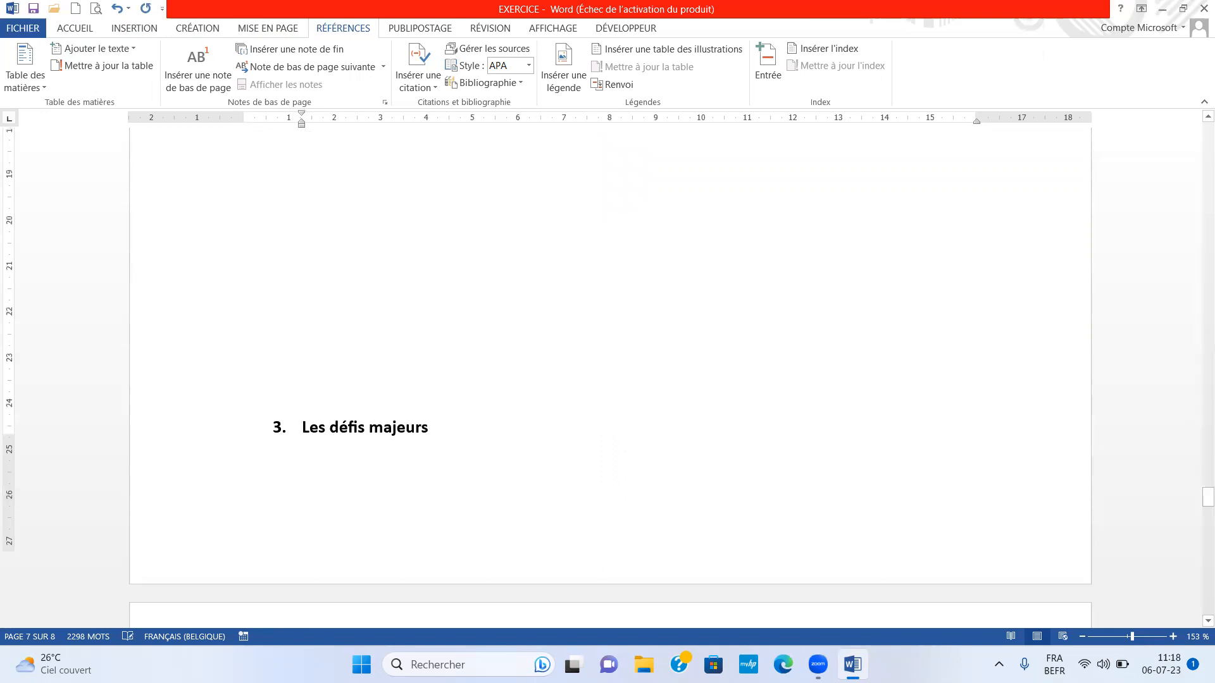
key(Return)
key(Return)
key(Return)
key(Return)
key(Return)
key(Return)
key(Return)
key(Return)
key(Return)
key(Return)
key(Return)
key(Return)
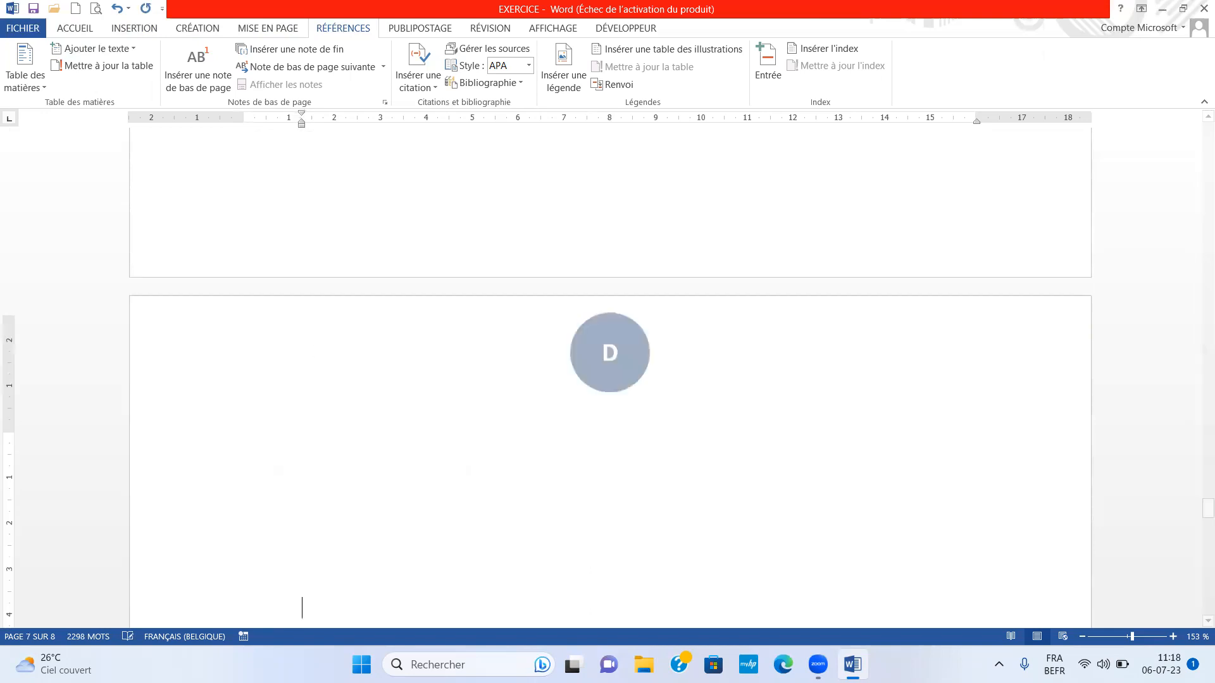
key(Return)
key(BackSpace)
key(BackSpace)
key(BackSpace)
key(BackSpace)
key(BackSpace)
key(BackSpace)
key(BackSpace)
key(BackSpace)
key(BackSpace)
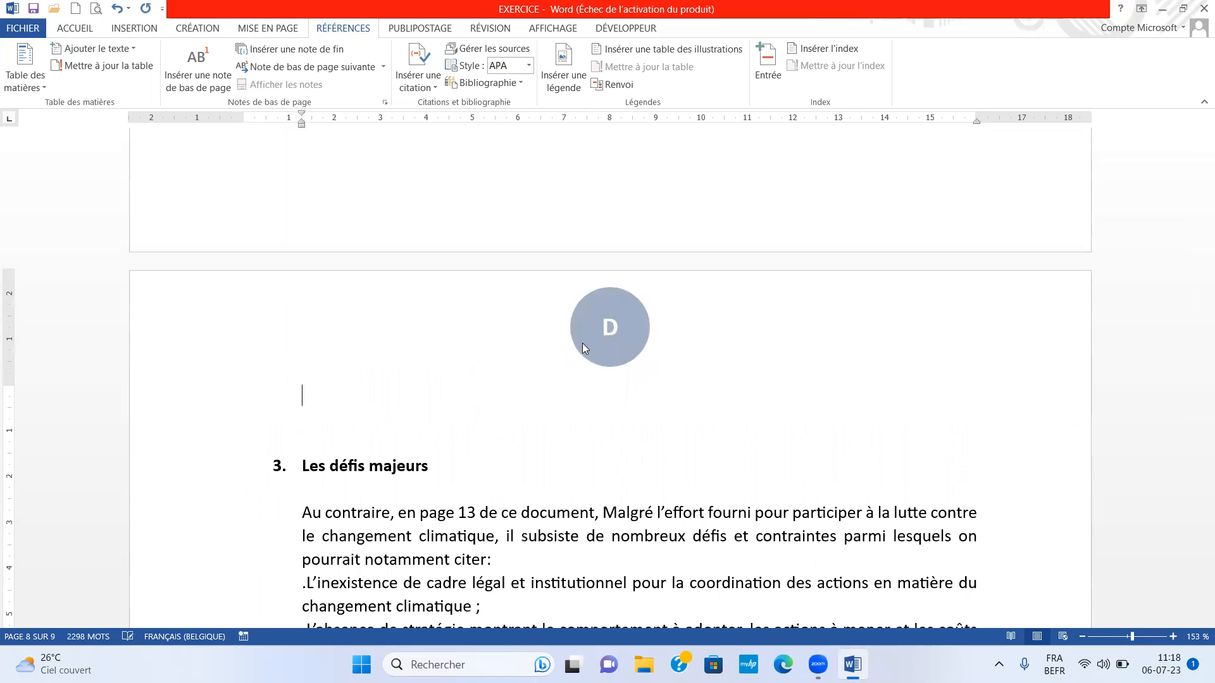
- Update the entire table of contents, including both its entries and page numbers
drag(1203, 512, 1184, 128)
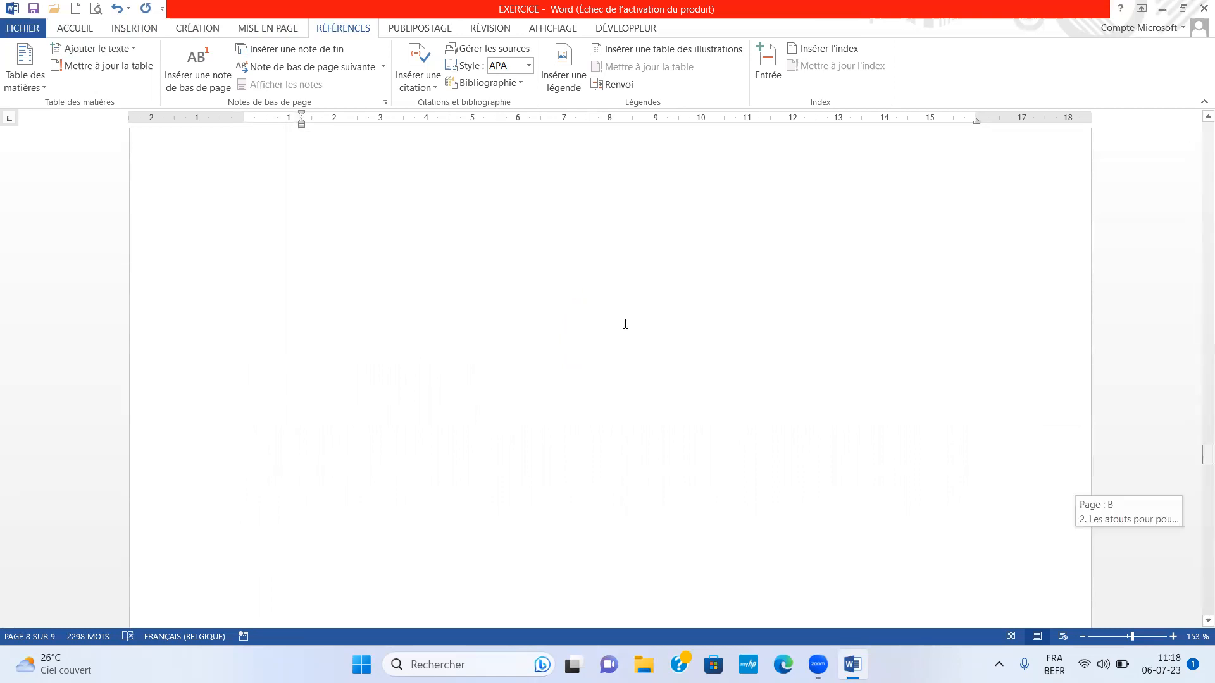
scroll(465, 356, down, 10)
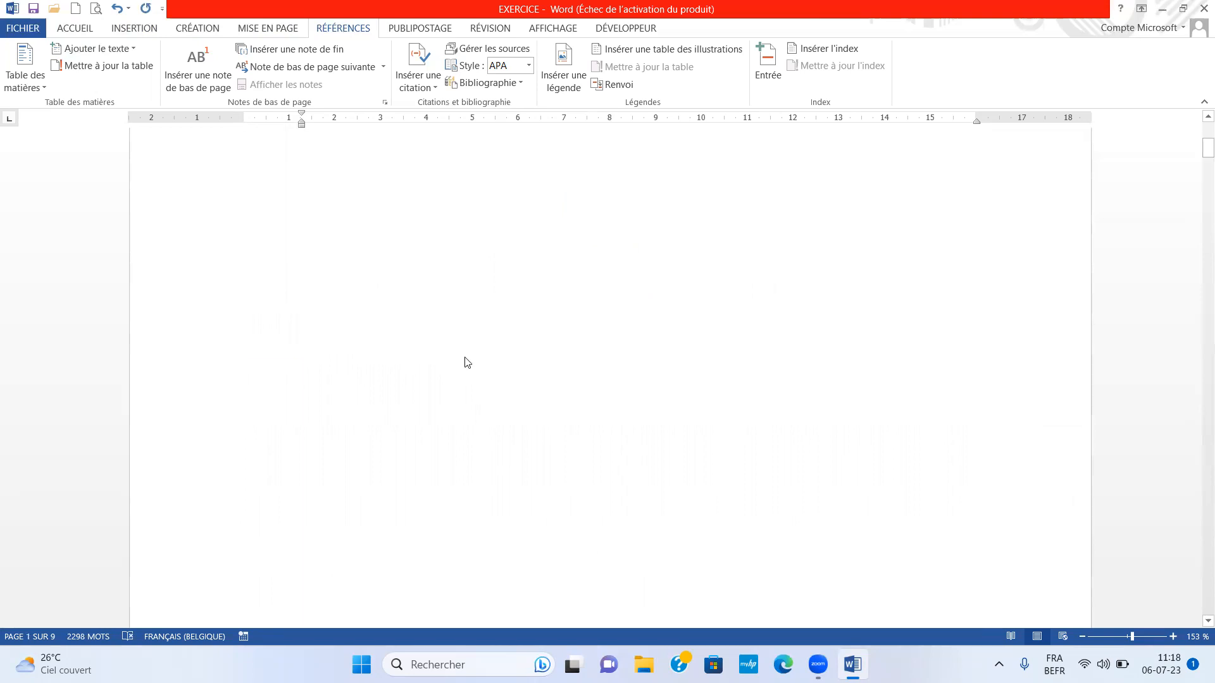
scroll(380, 366, down, 5)
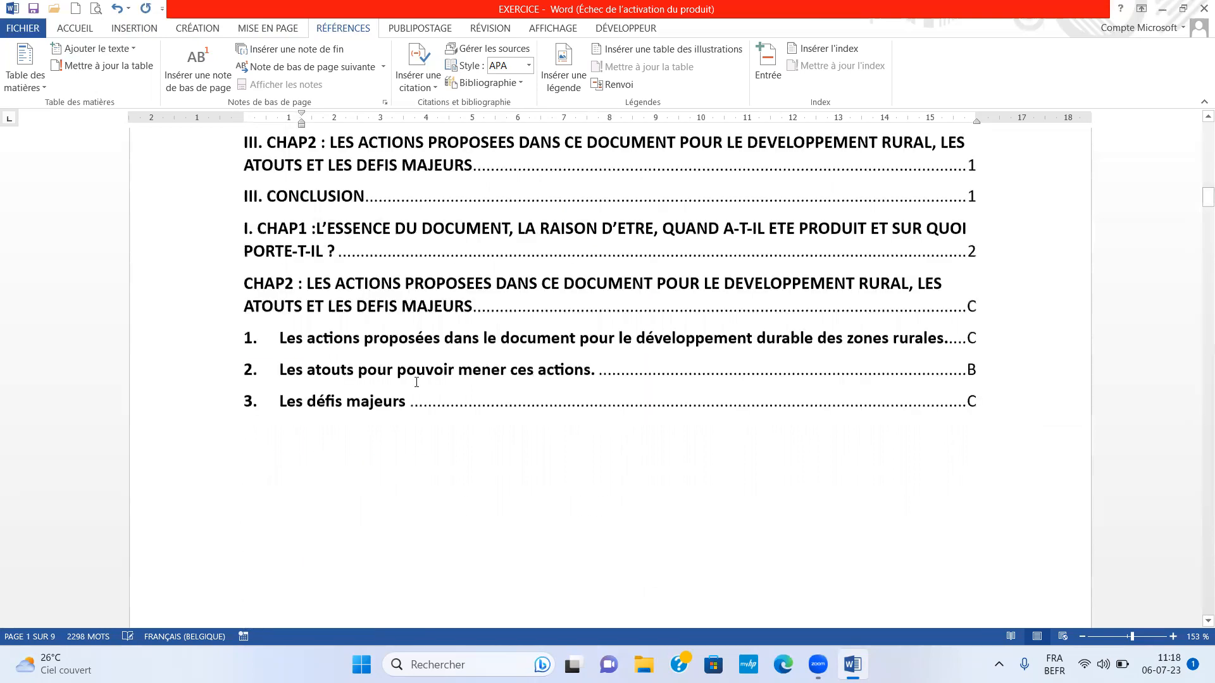
click(426, 382)
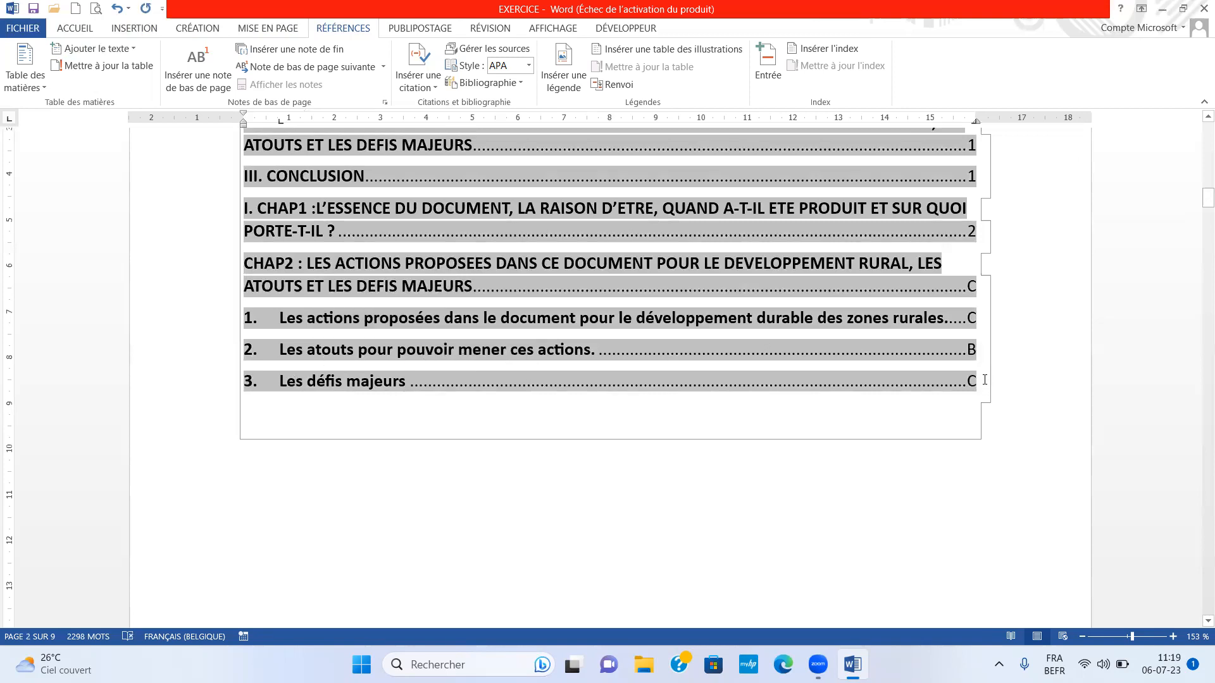
click(92, 68)
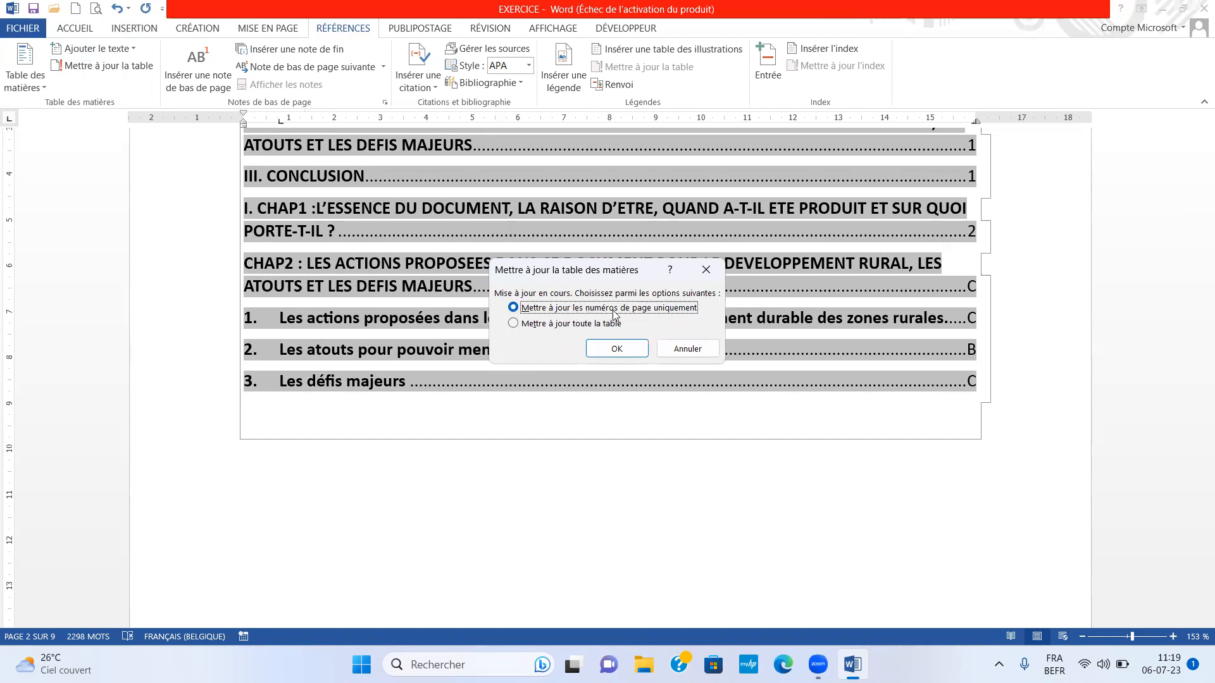
click(514, 324)
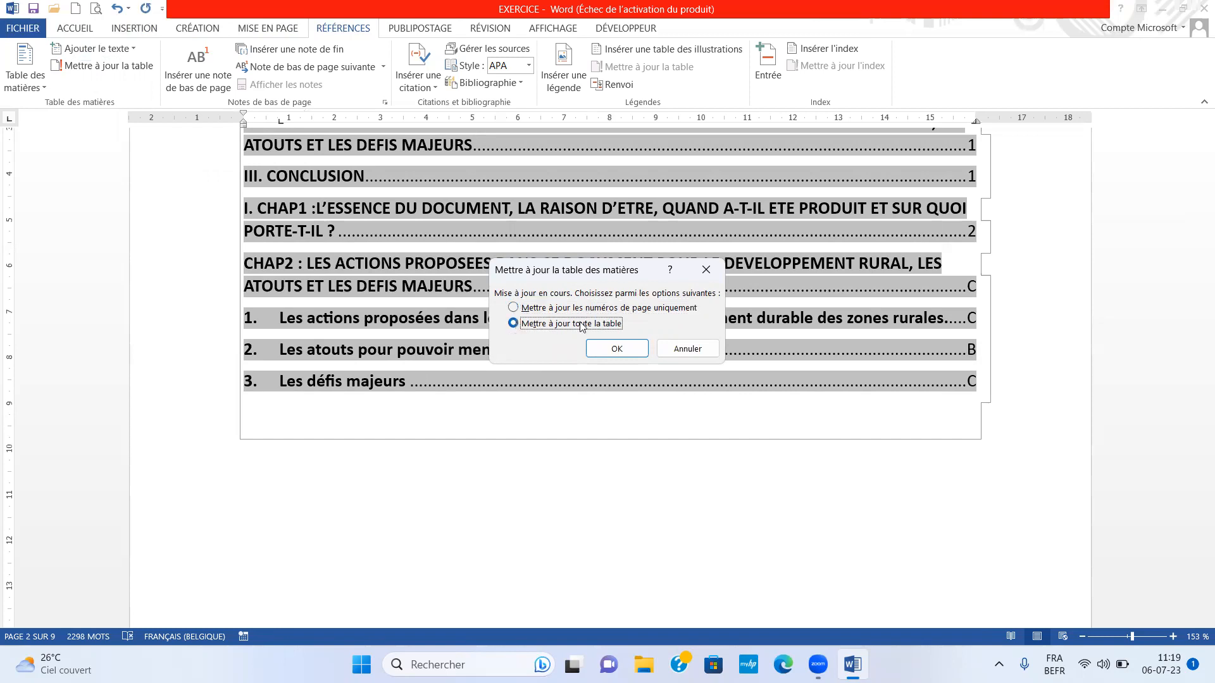
click(615, 349)
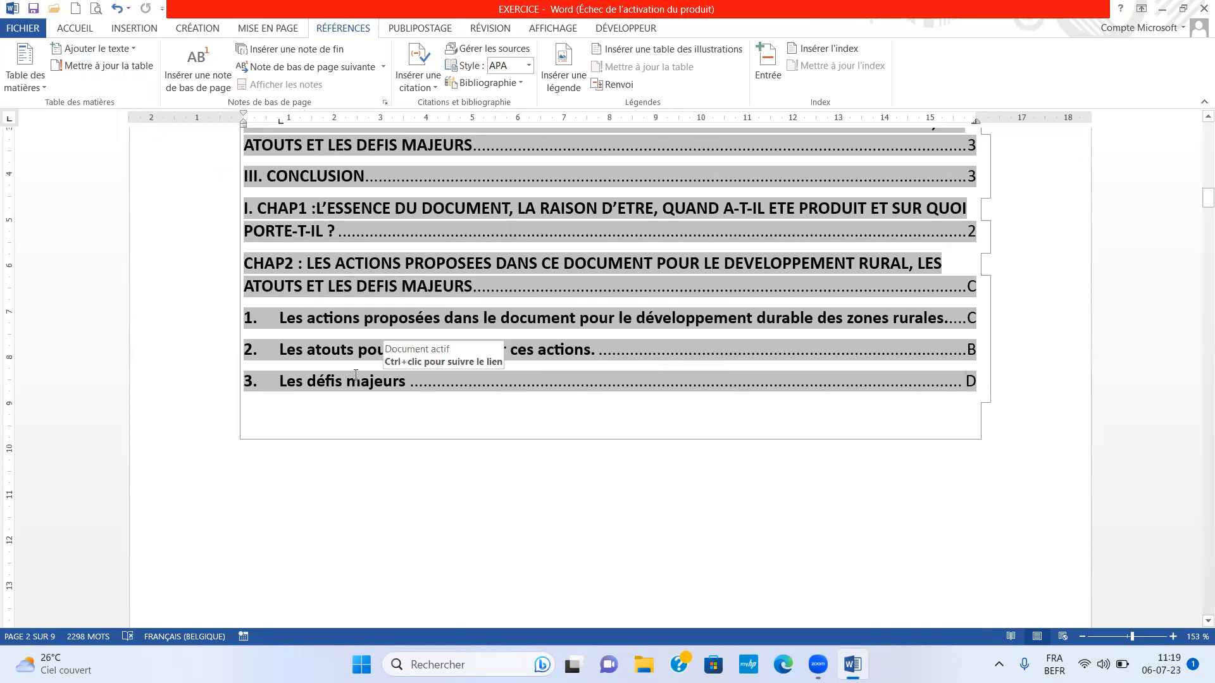
- Check the updated table entry for Les défis majeurs against the page number above that section
scroll(442, 378, down, 5)
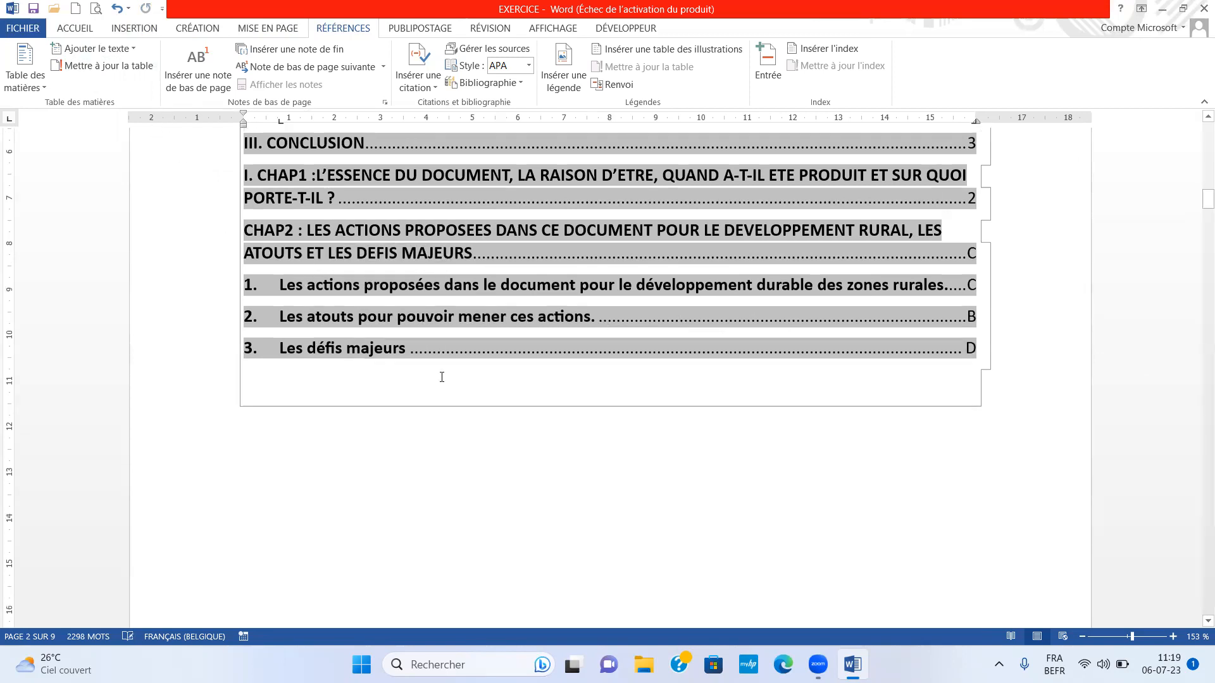
scroll(466, 358, up, 5)
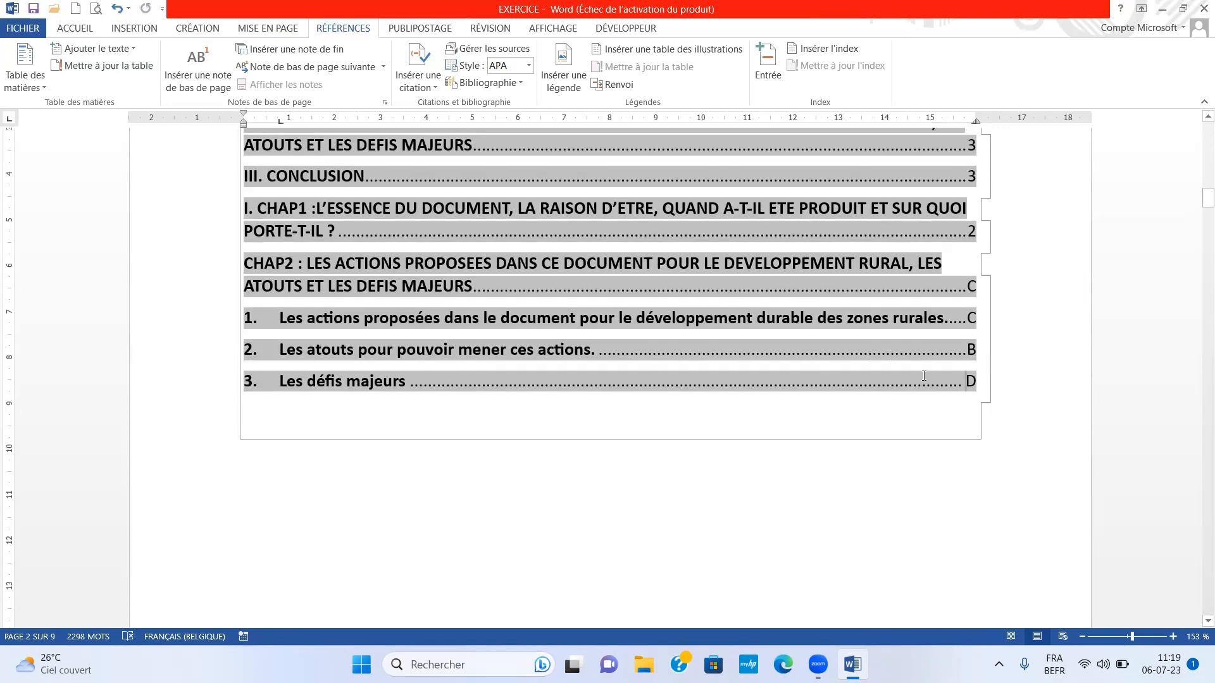
scroll(464, 378, down, 8)
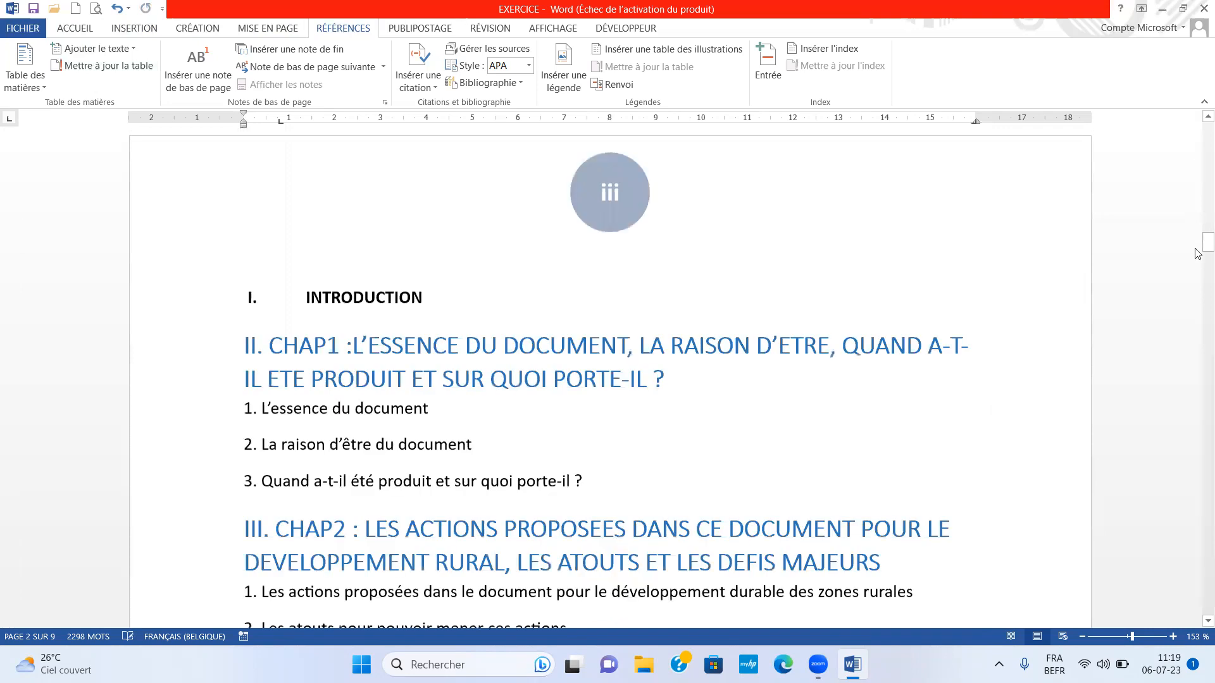
drag(1197, 291, 1185, 545)
scroll(591, 262, up, 4)
scroll(594, 257, up, 11)
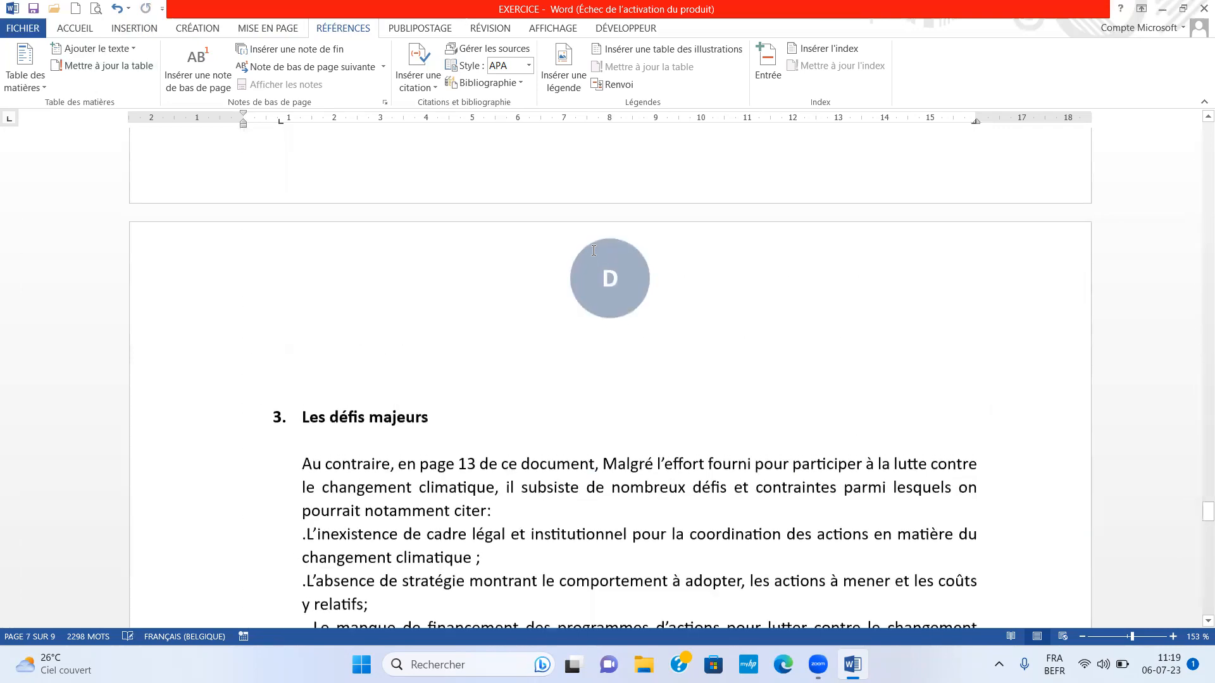
scroll(596, 237, up, 10)
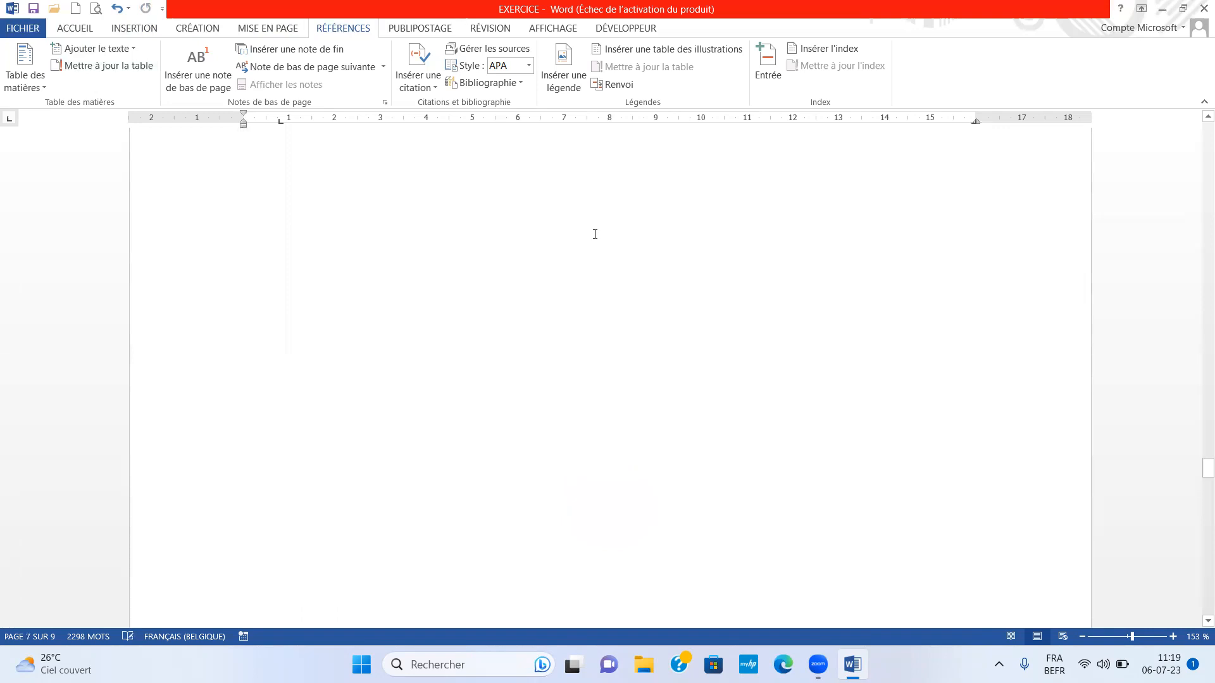
- Enter the text IMPORANTCE near the start of the blank page before Les défis majeurs
scroll(594, 233, up, 3)
scroll(507, 361, down, 4)
click(476, 298)
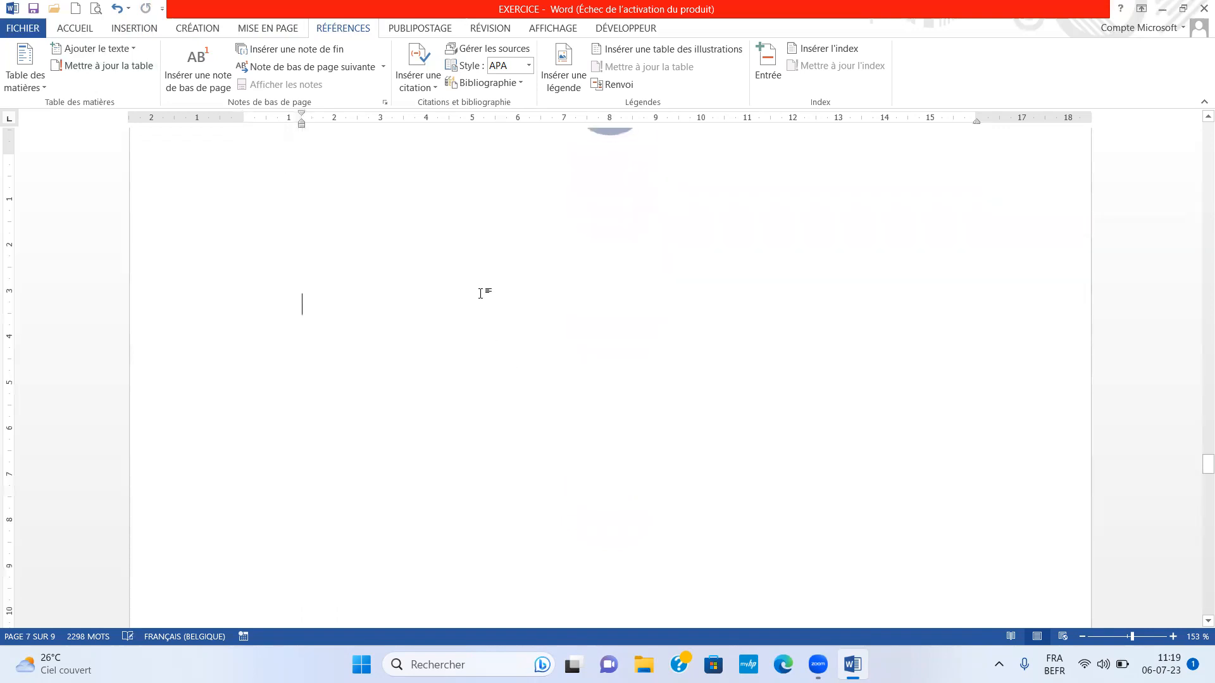
click(279, 245)
text(IMPO)
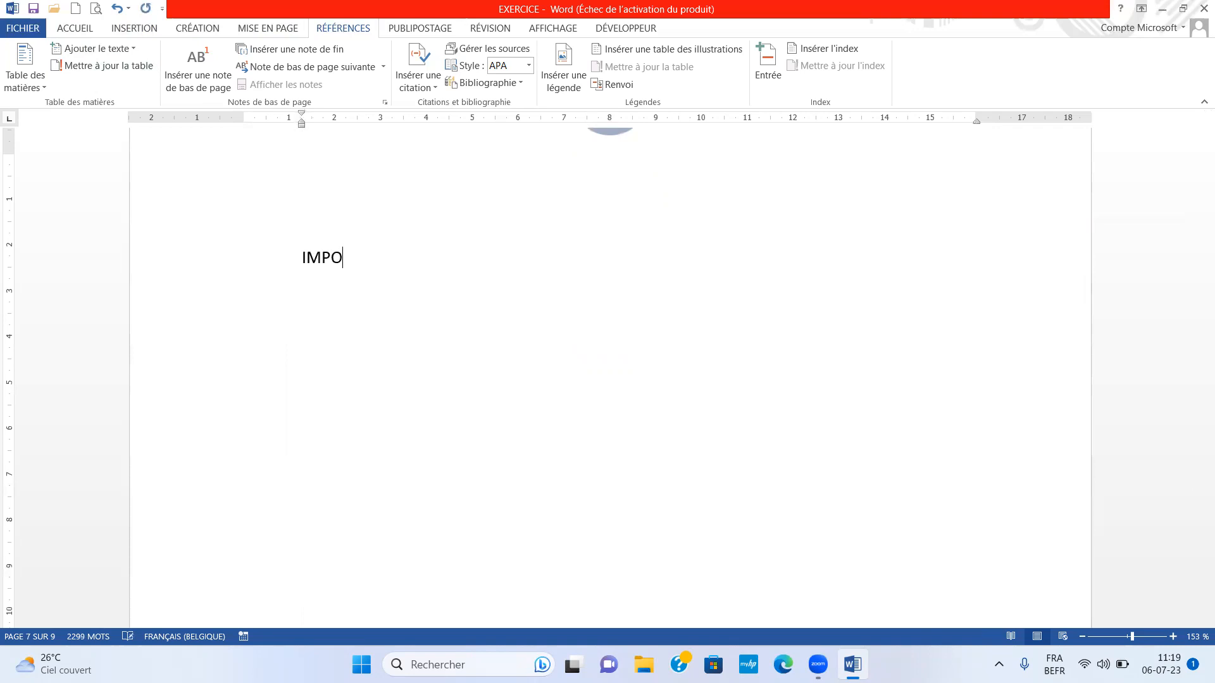
text(RANTCE)
- Add the IMPORANTCE line to the table of contents as a Niveau 1 entry
click(180, 257)
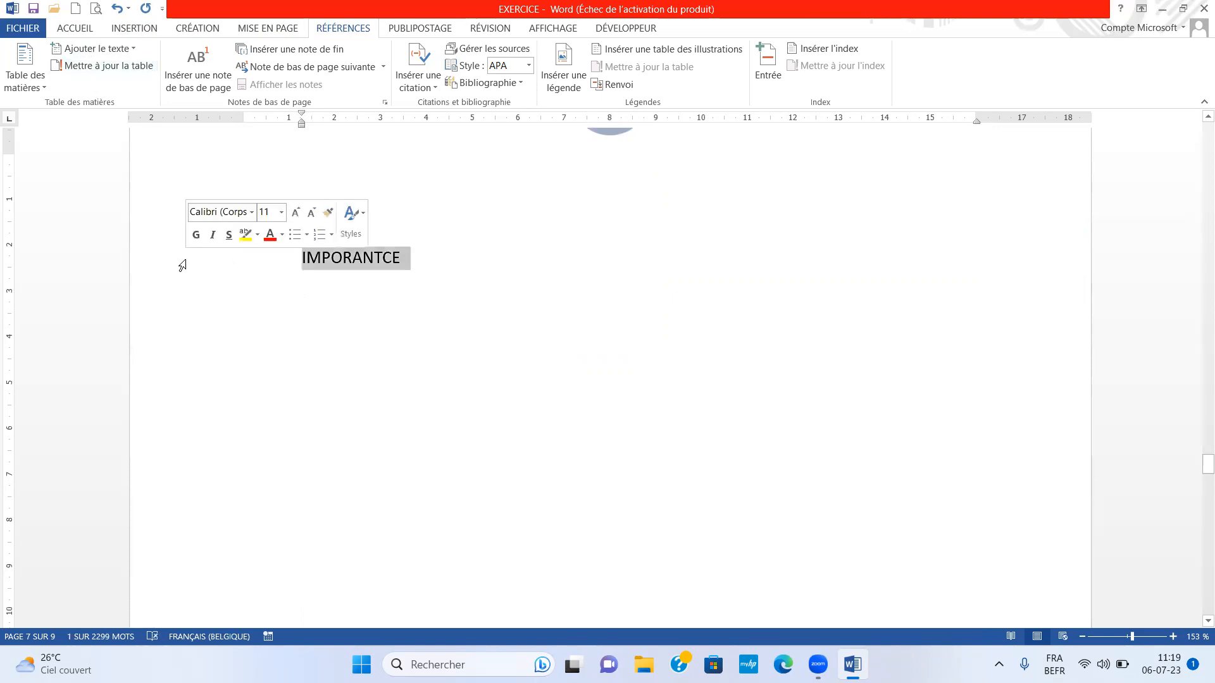
click(109, 49)
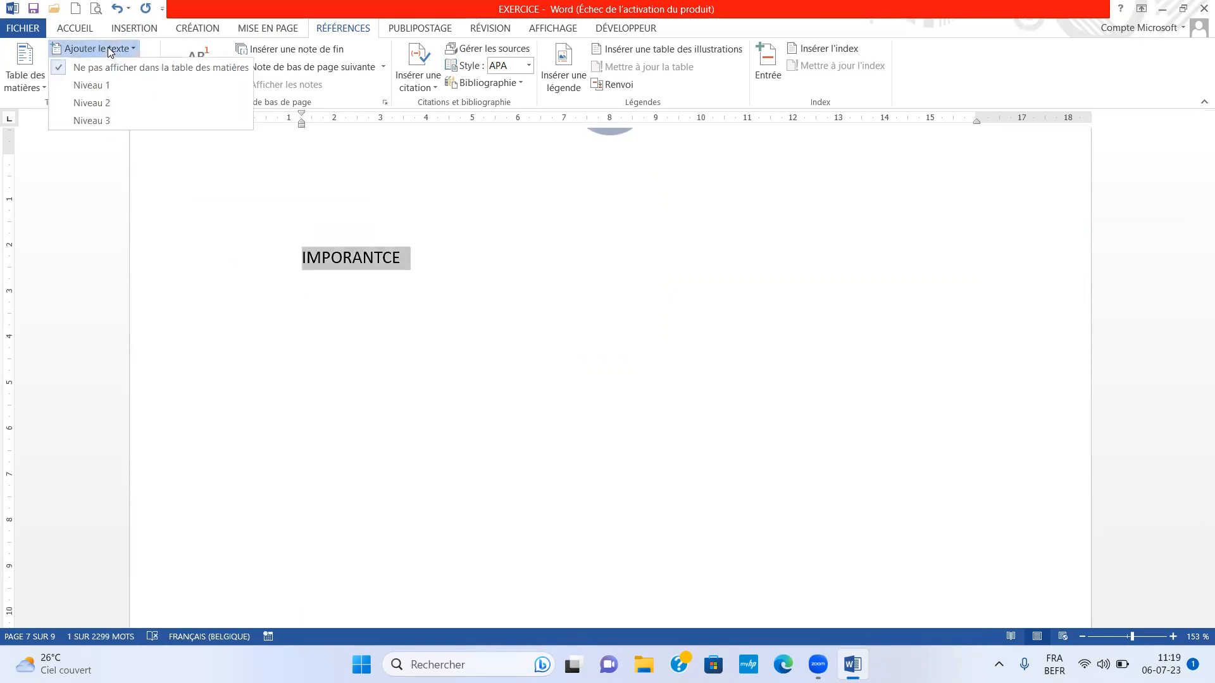
click(95, 84)
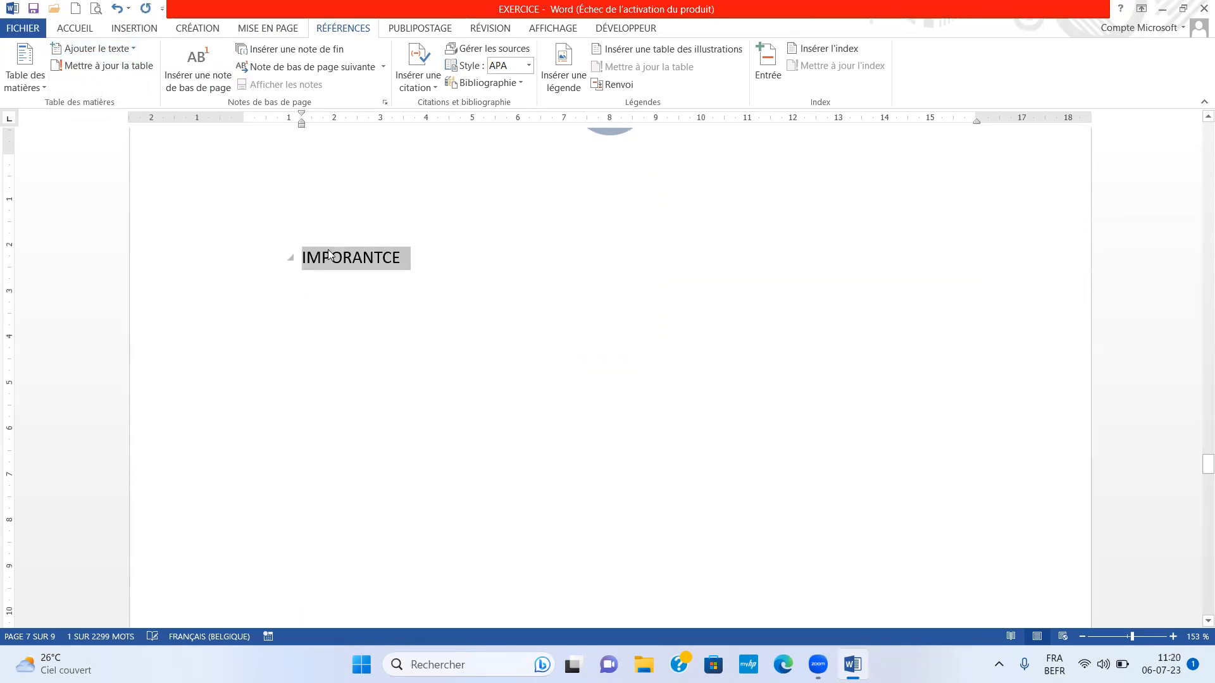
click(375, 257)
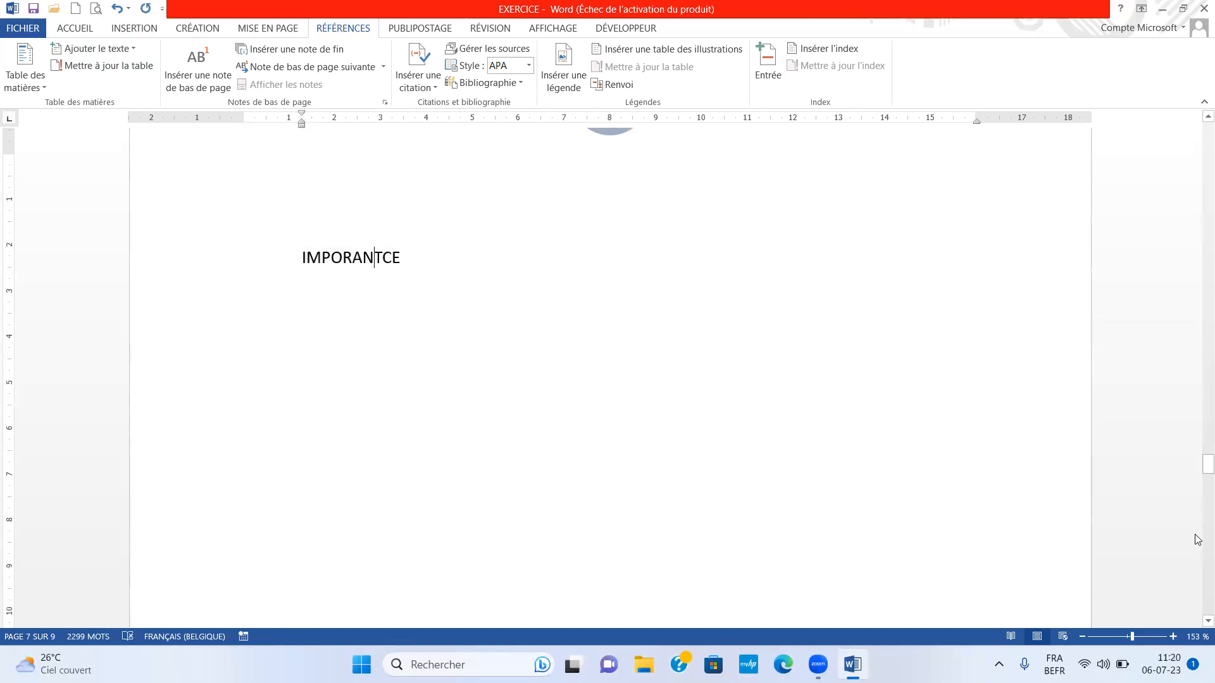
- Update the entire table of contents to include the new IMPORANTCE heading
drag(1198, 466, 1142, 155)
scroll(644, 264, down, 10)
scroll(618, 308, down, 8)
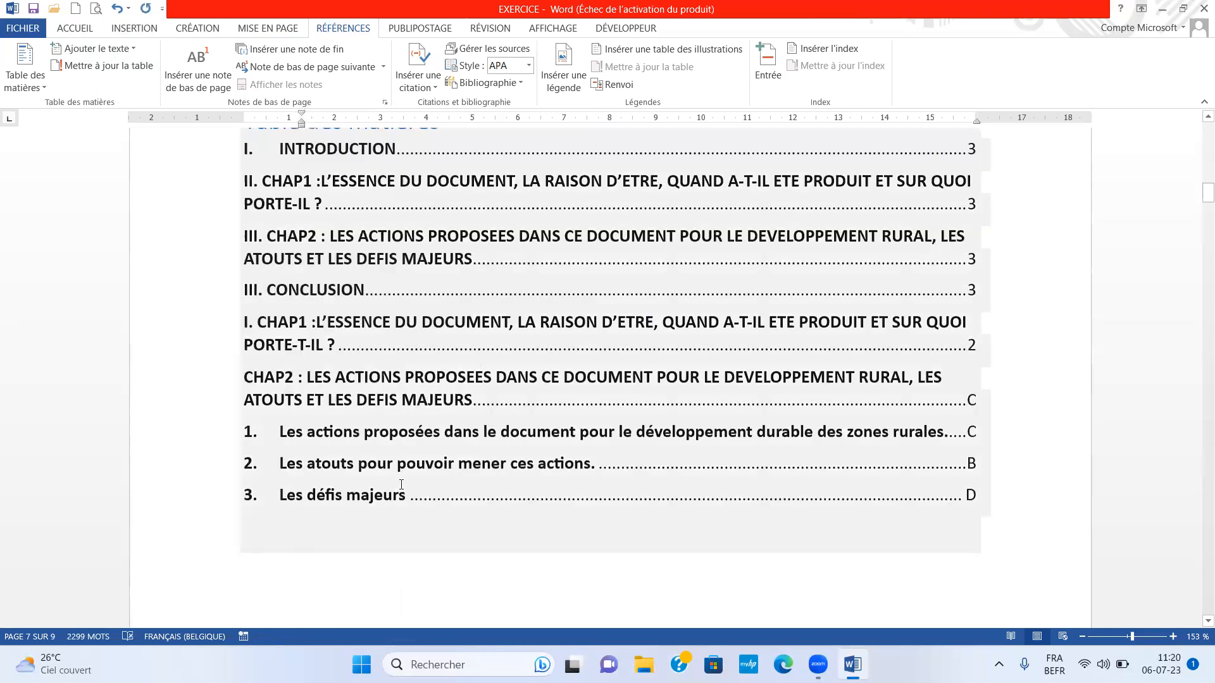
click(401, 485)
scroll(398, 304, up, 1)
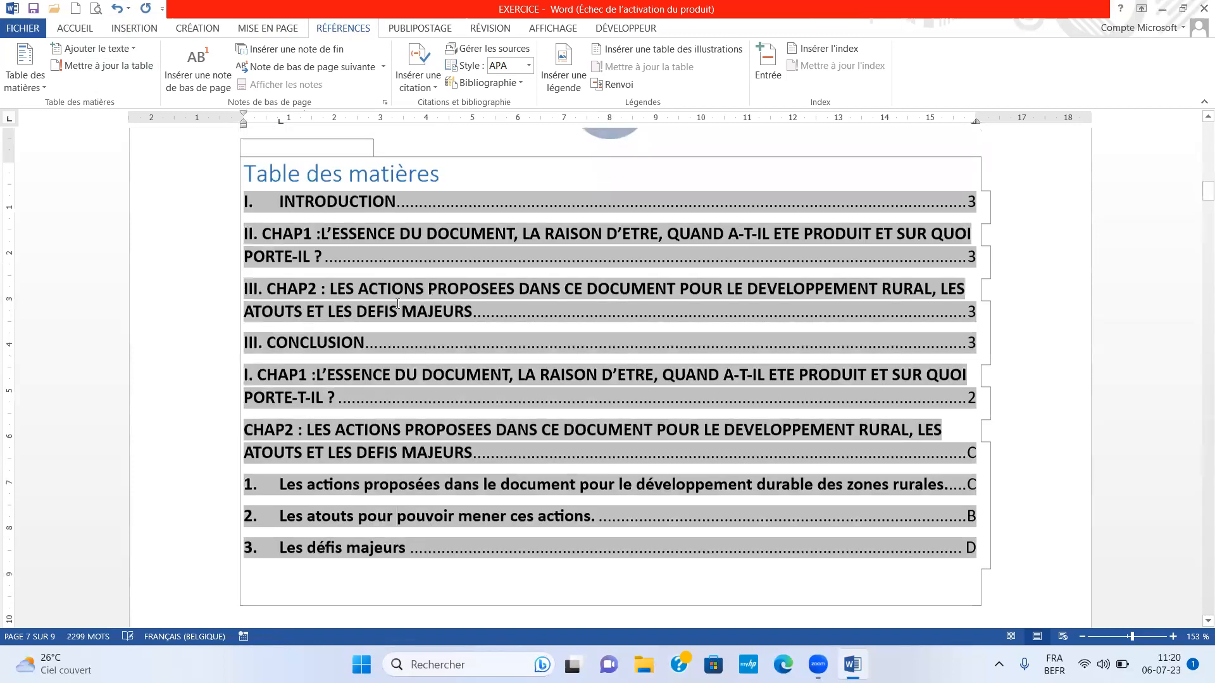
click(95, 65)
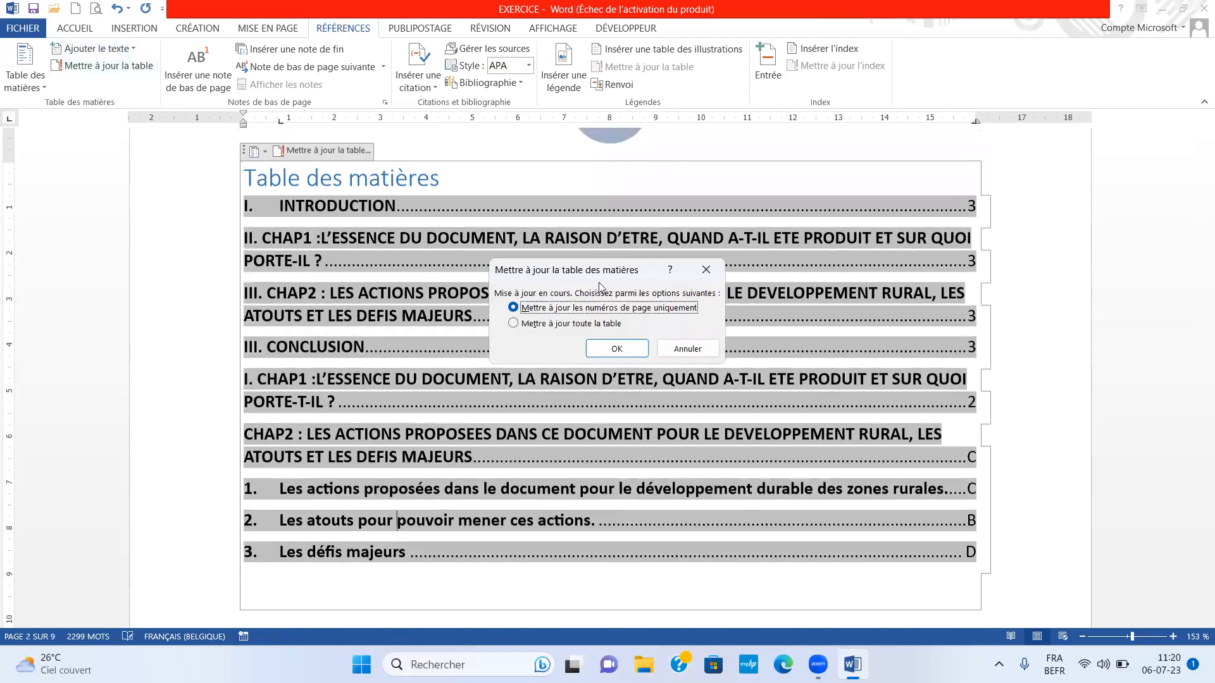
click(534, 324)
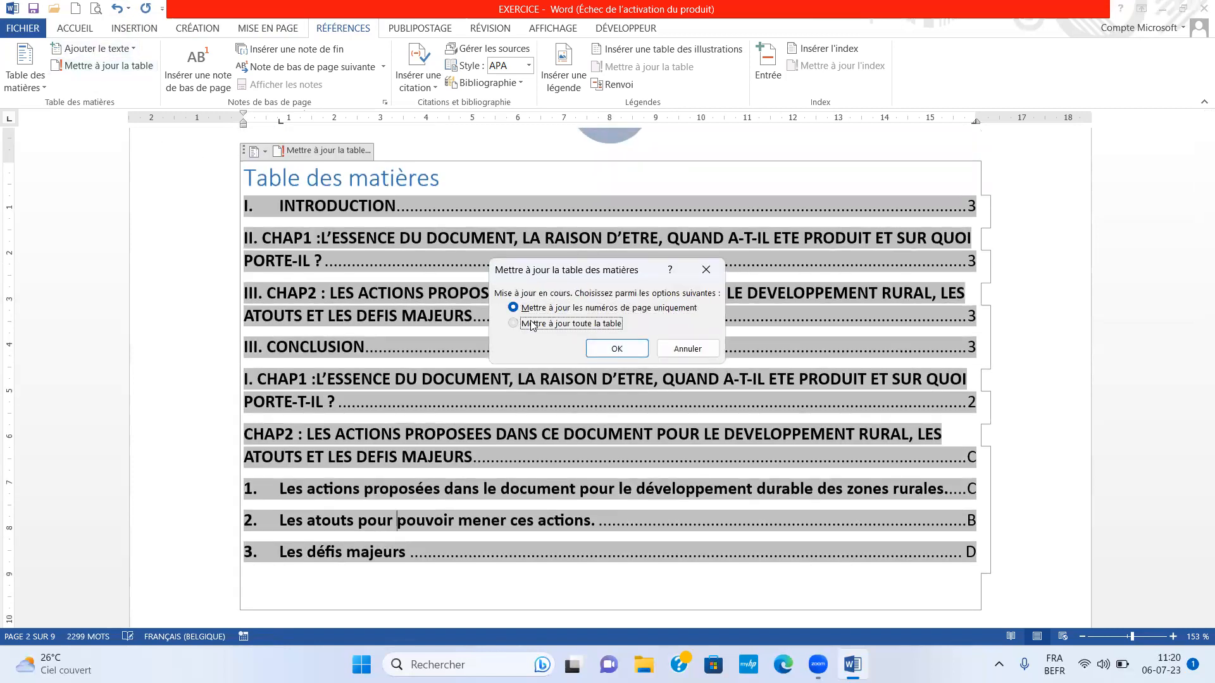
click(625, 349)
scroll(288, 381, down, 3)
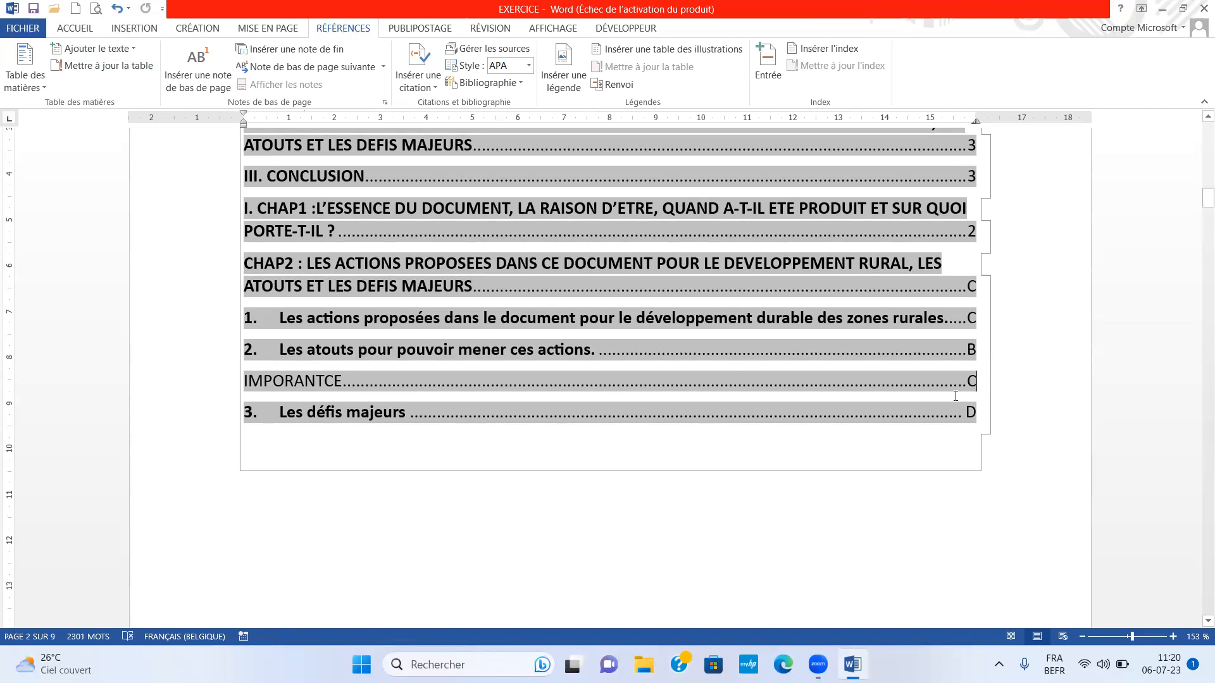
scroll(608, 296, up, 1)
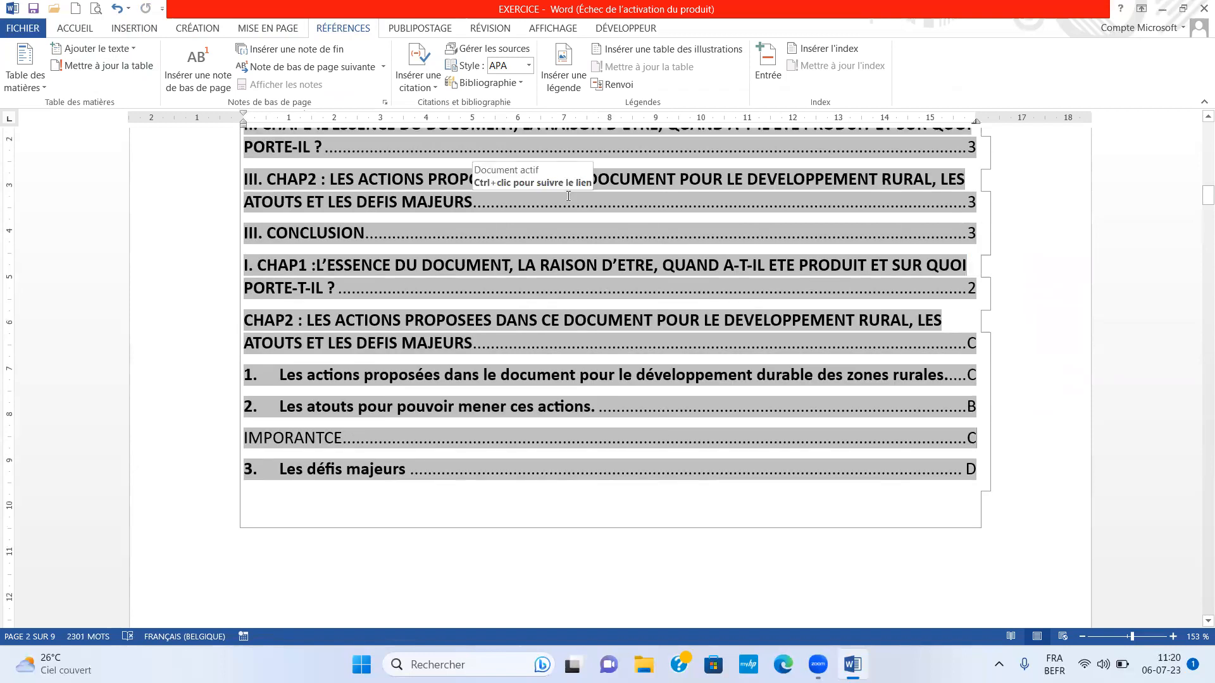
- Review the page number formats from the Présentation page through the table of contents, Conclusion and CHAP1 pages
scroll(567, 253, up, 10)
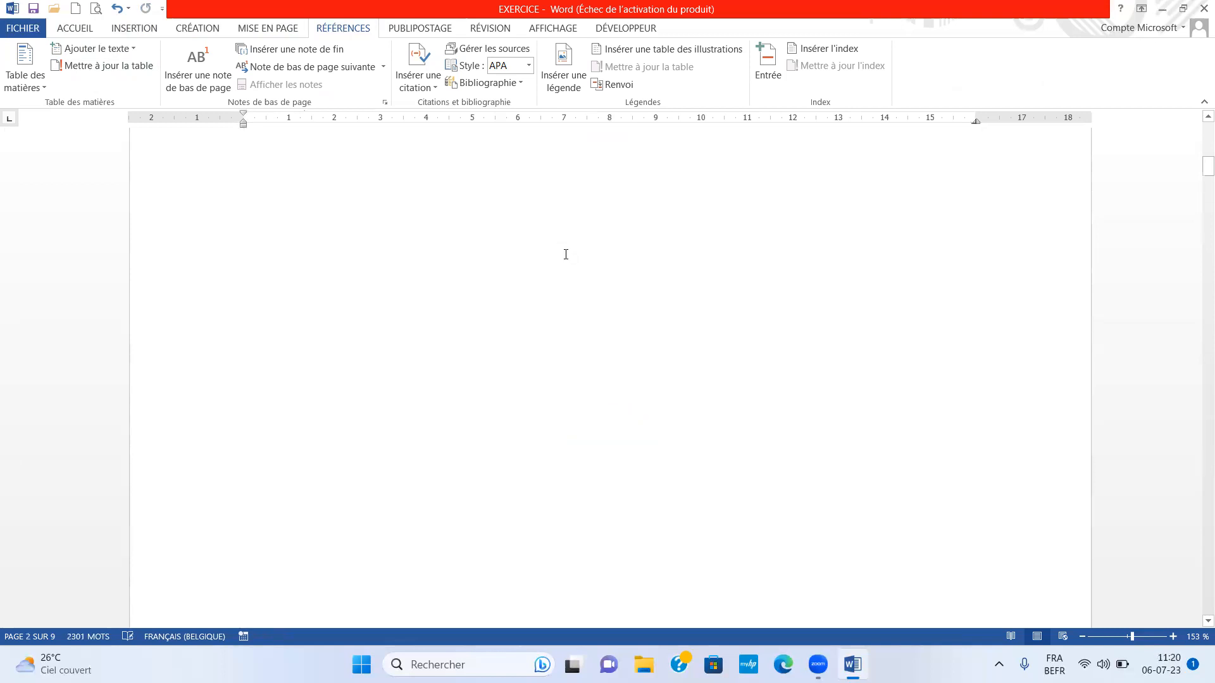
scroll(565, 254, up, 3)
scroll(564, 252, up, 3)
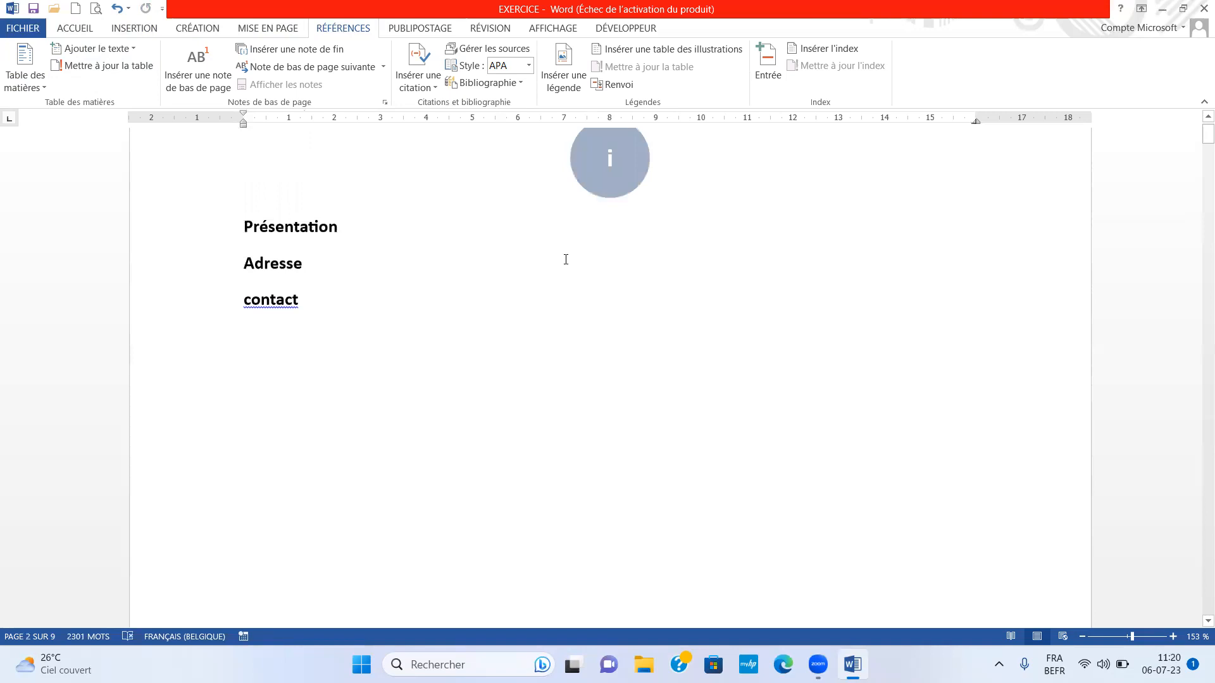
scroll(567, 258, down, 10)
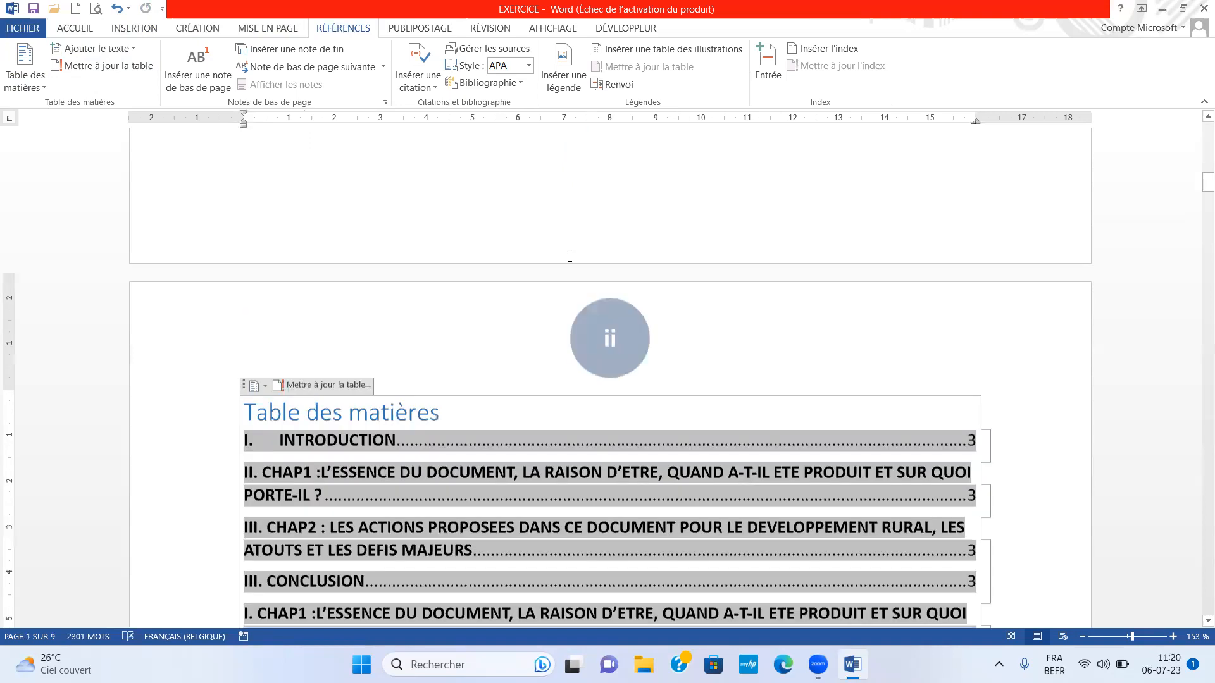
scroll(570, 257, down, 10)
scroll(569, 265, down, 15)
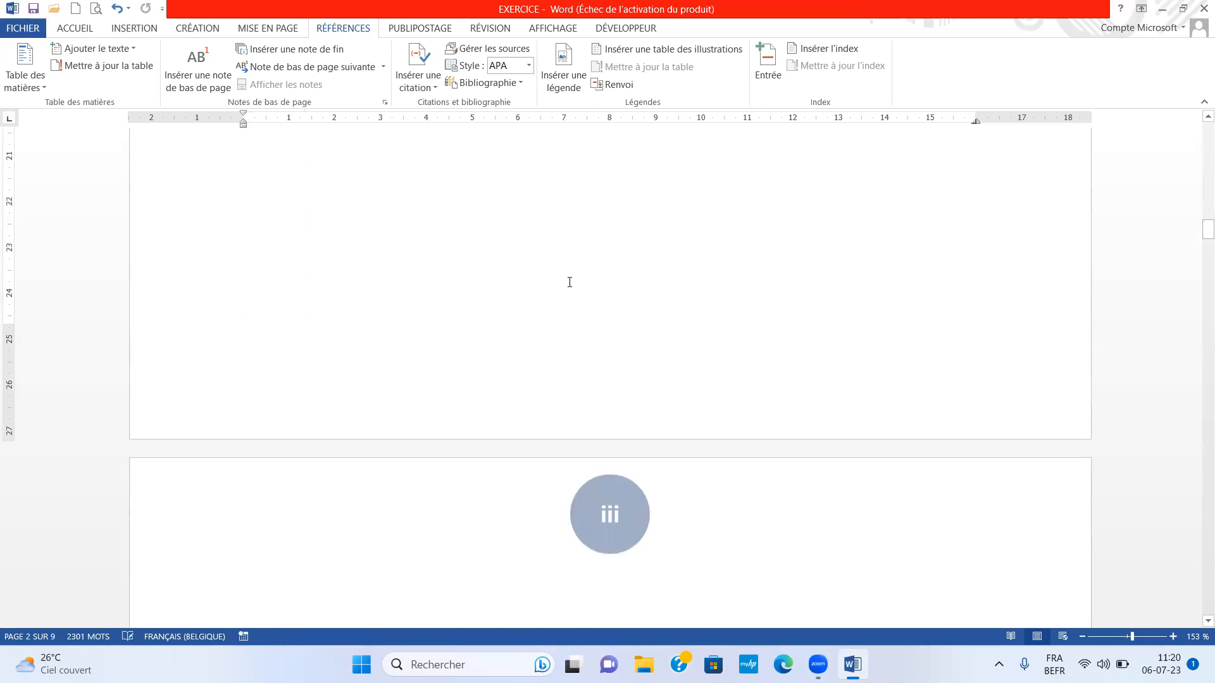
scroll(570, 282, down, 12)
scroll(568, 297, down, 15)
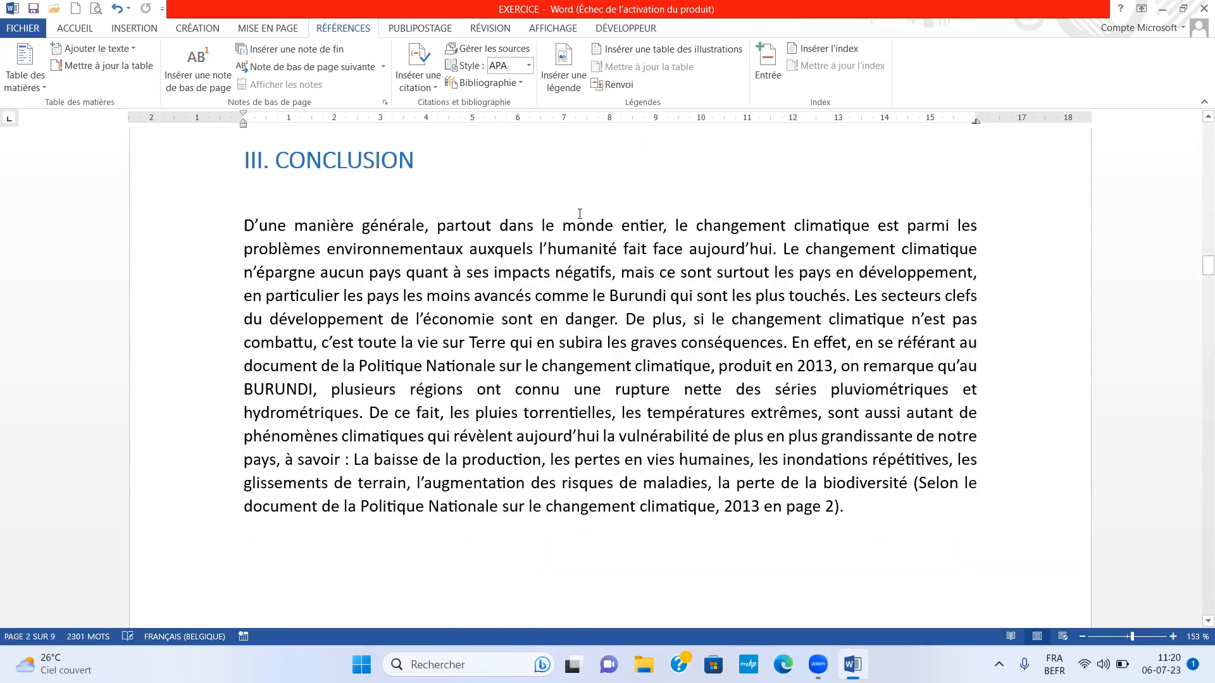
scroll(579, 214, down, 4)
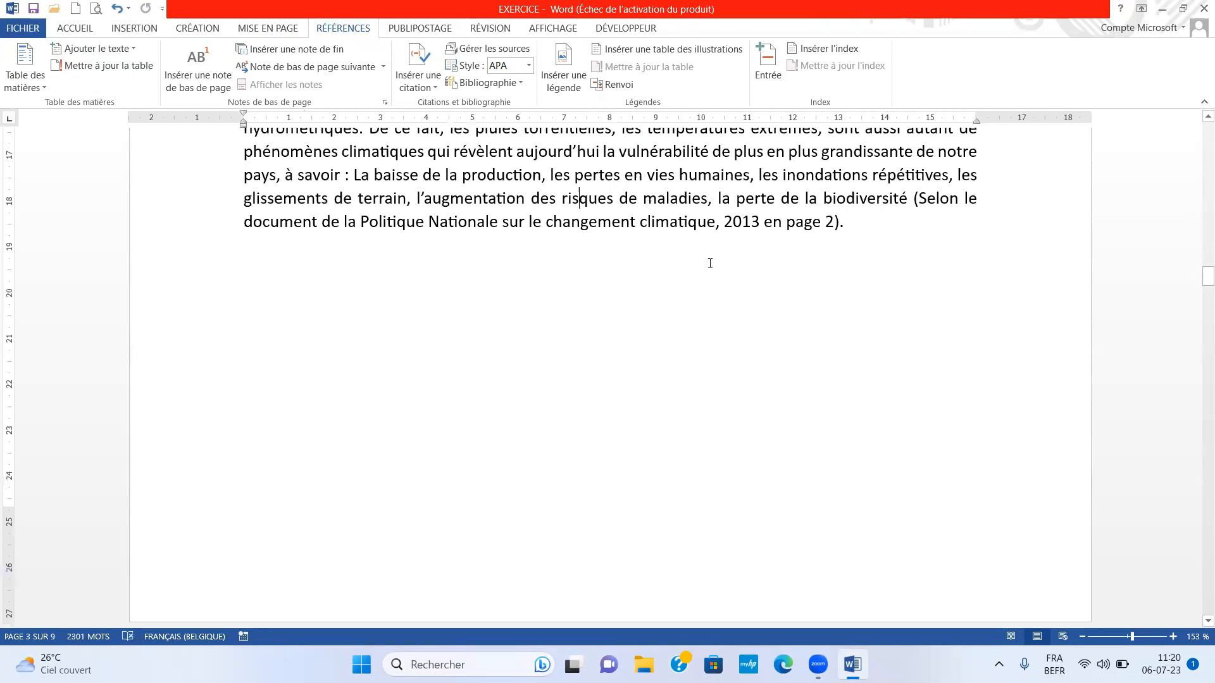
scroll(560, 233, up, 4)
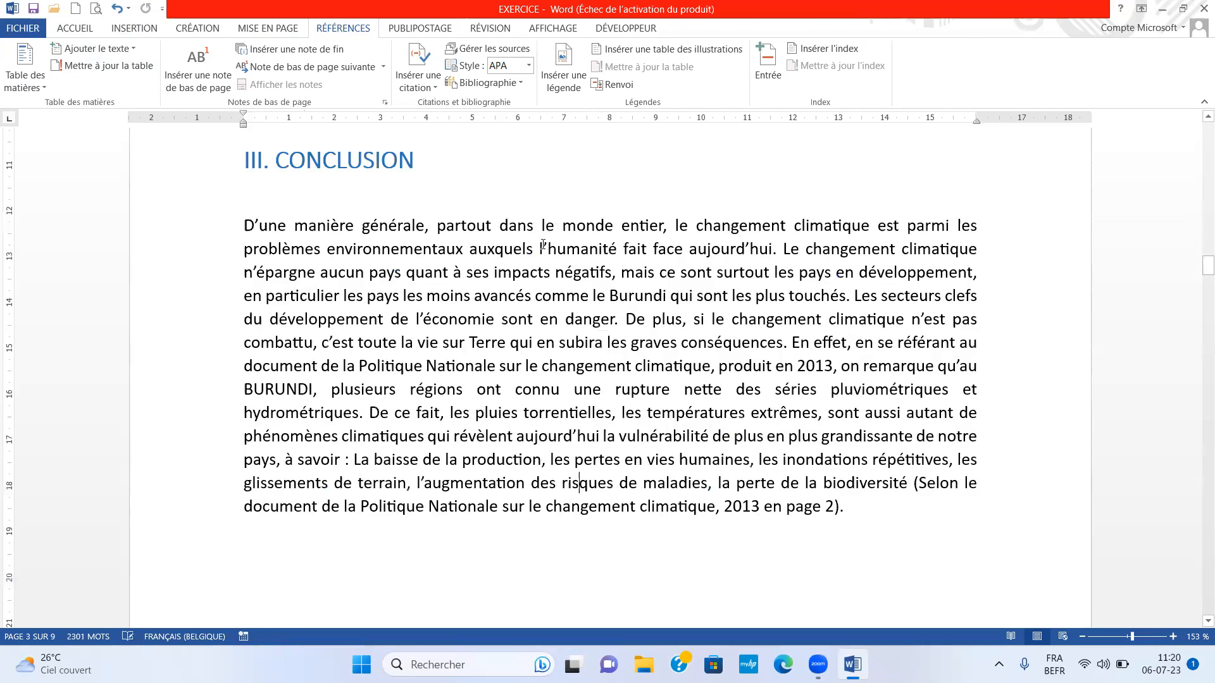
scroll(544, 253, down, 8)
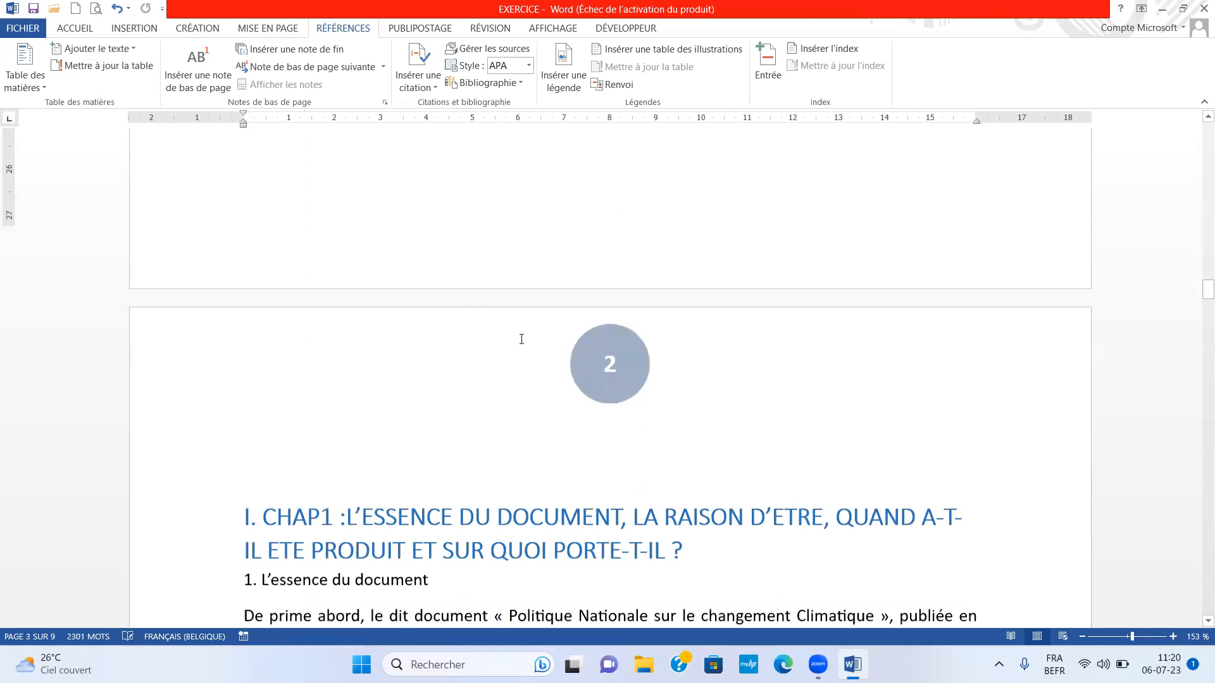
scroll(521, 339, down, 3)
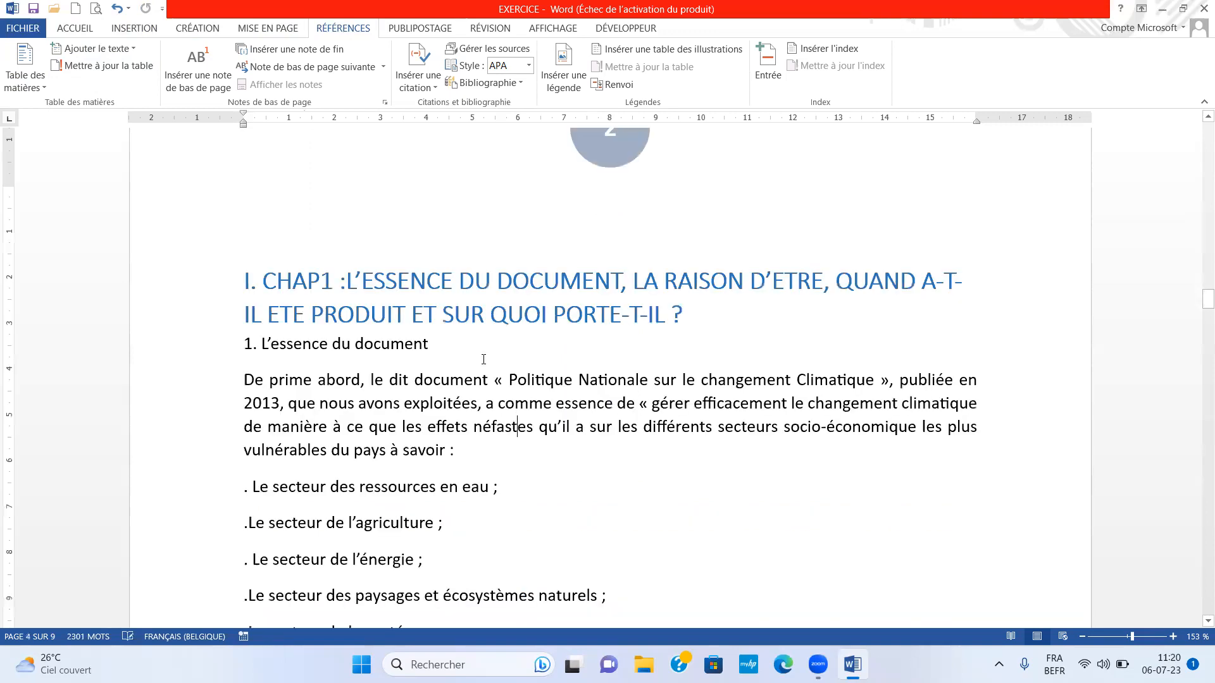
scroll(483, 360, down, 10)
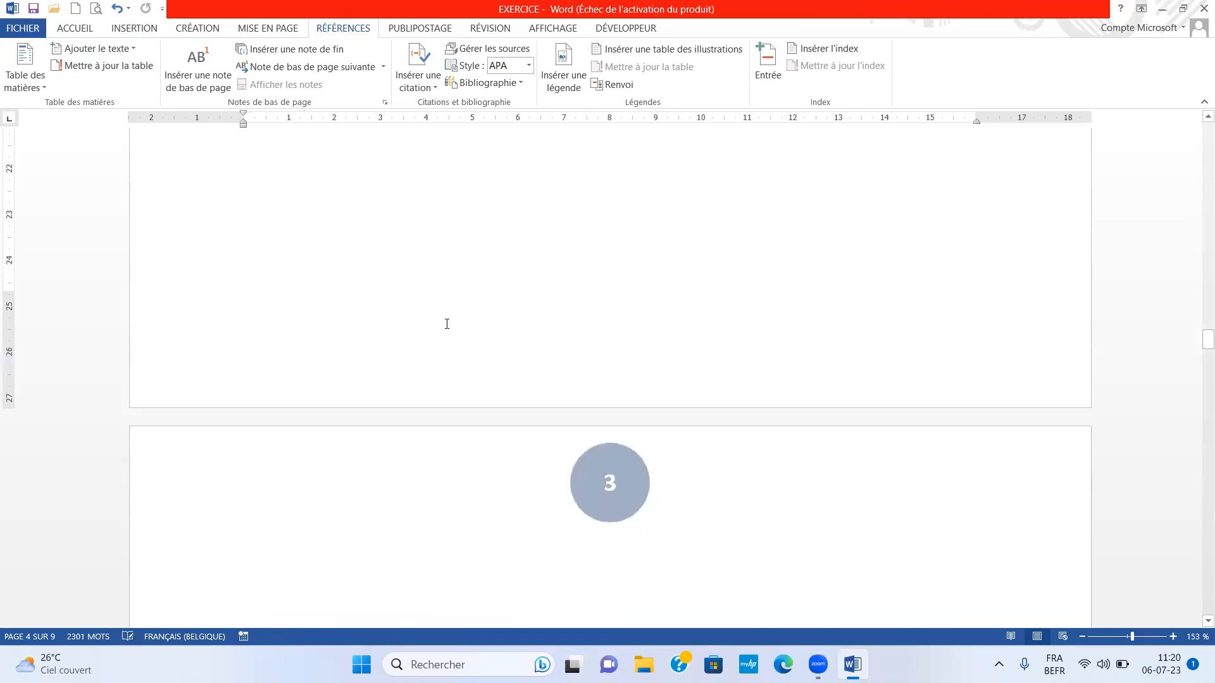
- Delete the stray II numeral and the empty lines above the CHAP2 heading
scroll(455, 314, down, 5)
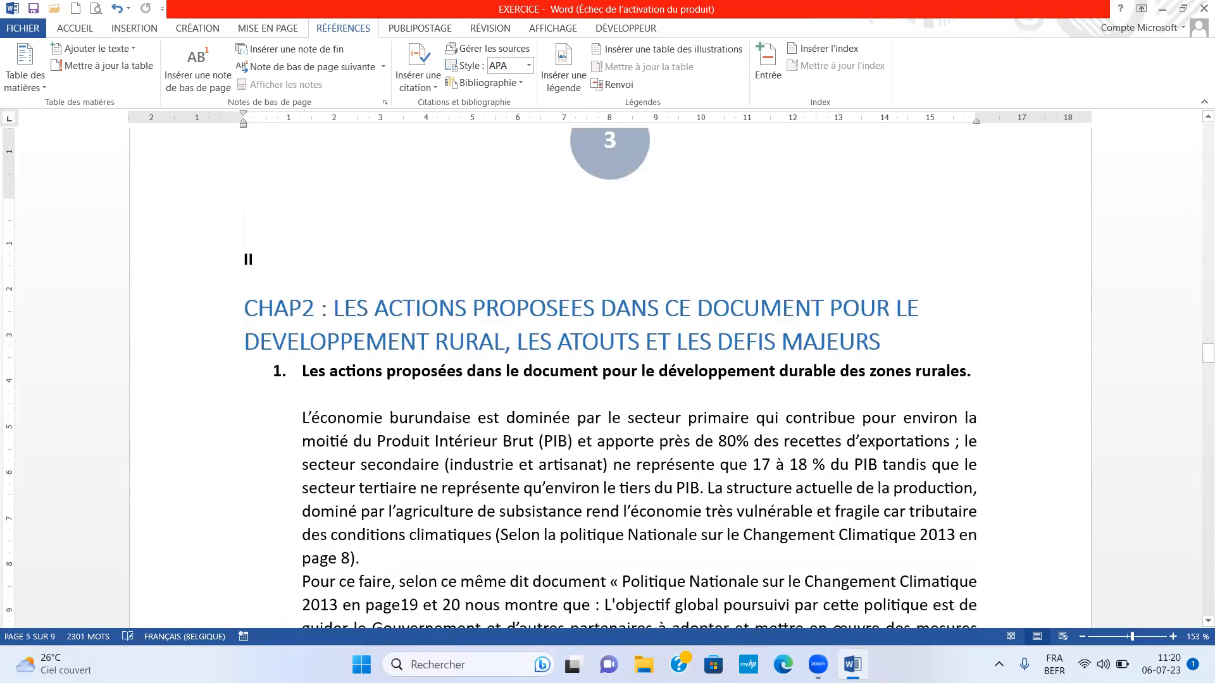
click(246, 289)
key(BackSpace)
key(BackSpace)
key(BackSpace)
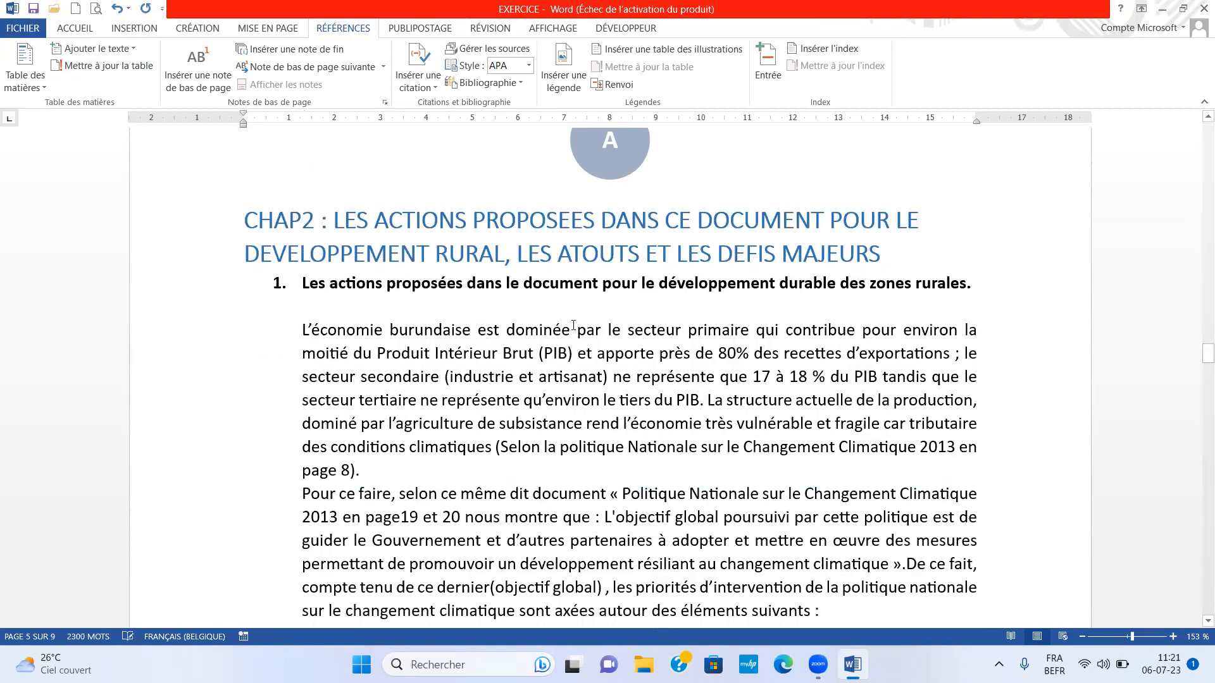